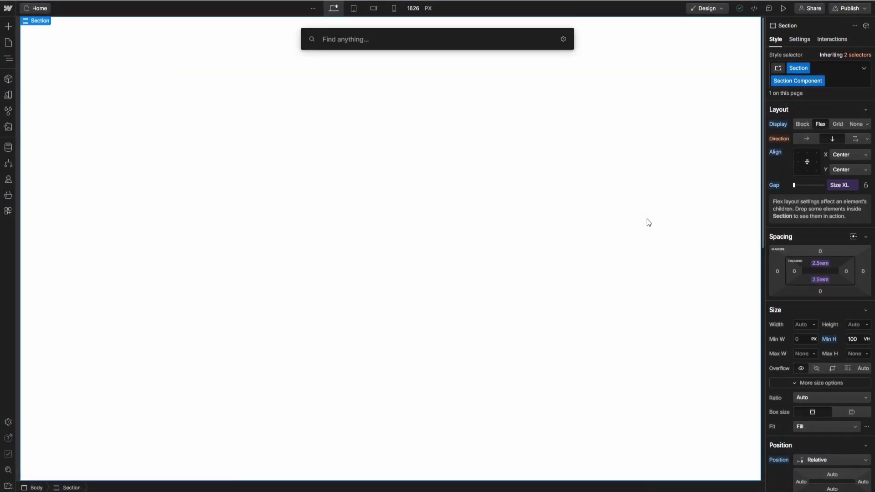
# Step: Add a link block inside the section and give it the new class "Logo Card"
pyautogui.write('link')
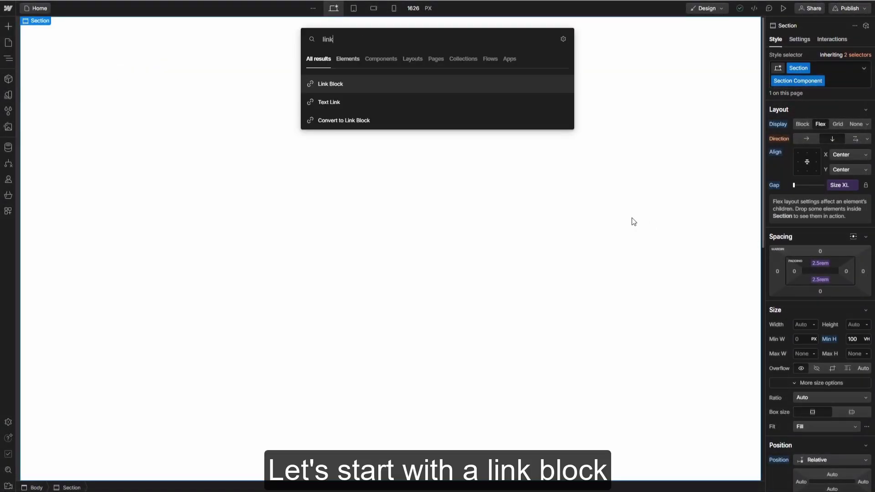
pyautogui.click(400, 80)
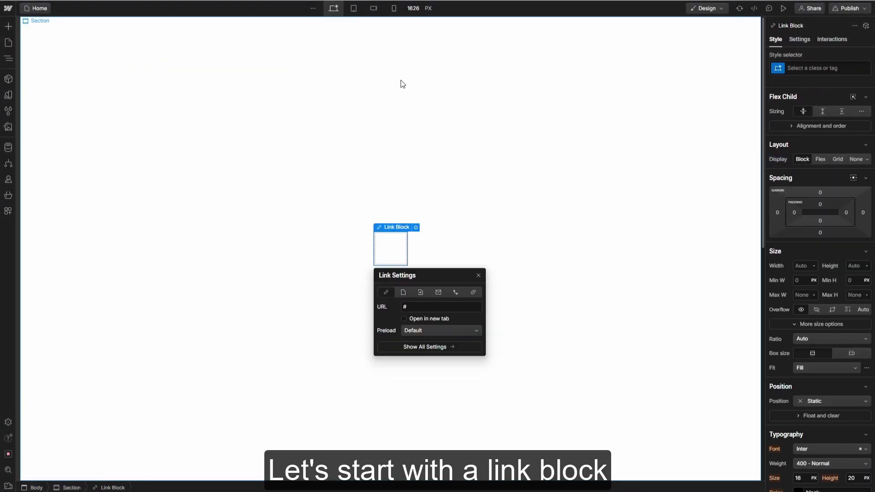
pyautogui.hotkey('ctrl', 'Return')
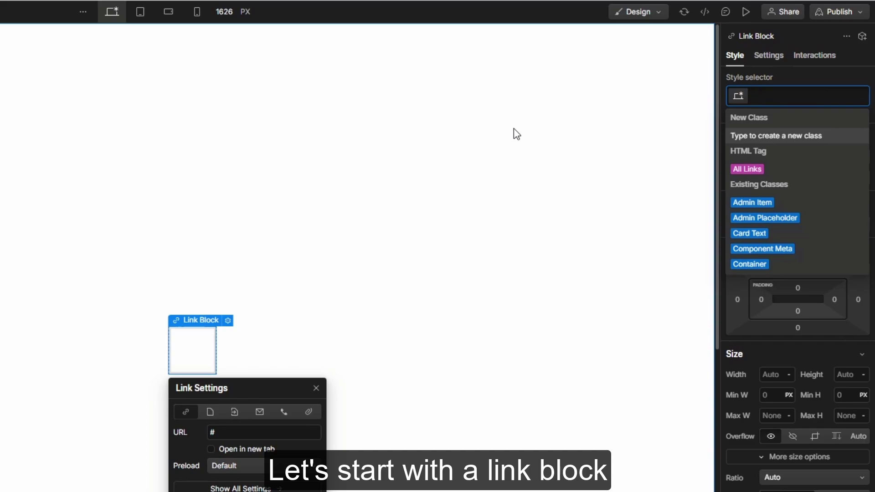
pyautogui.write('Logo Card')
pyautogui.press('Return')
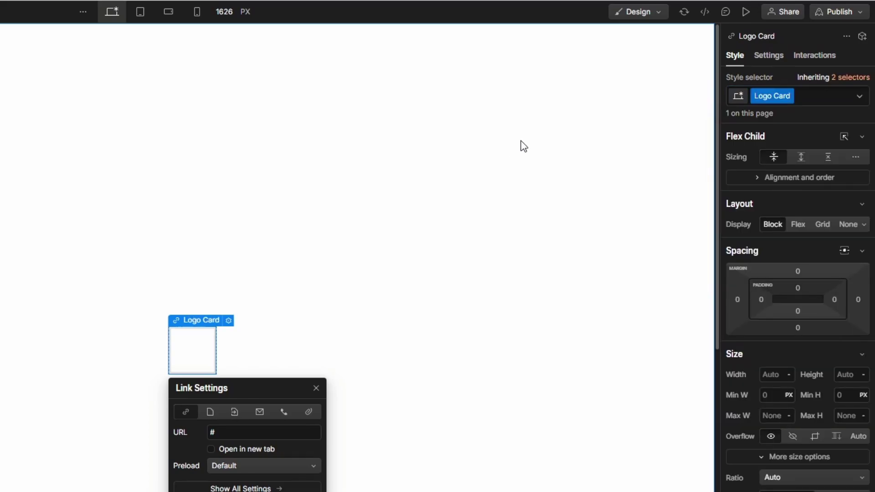
# Step: Set the Logo Card's width to 25rem and its minimum height to 12.5rem
pyautogui.click(776, 381)
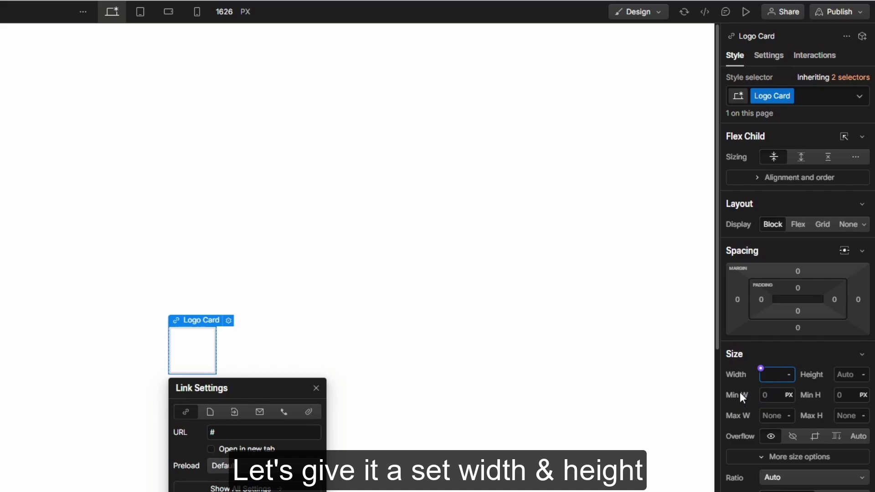
pyautogui.write('25rem')
pyautogui.press('Return')
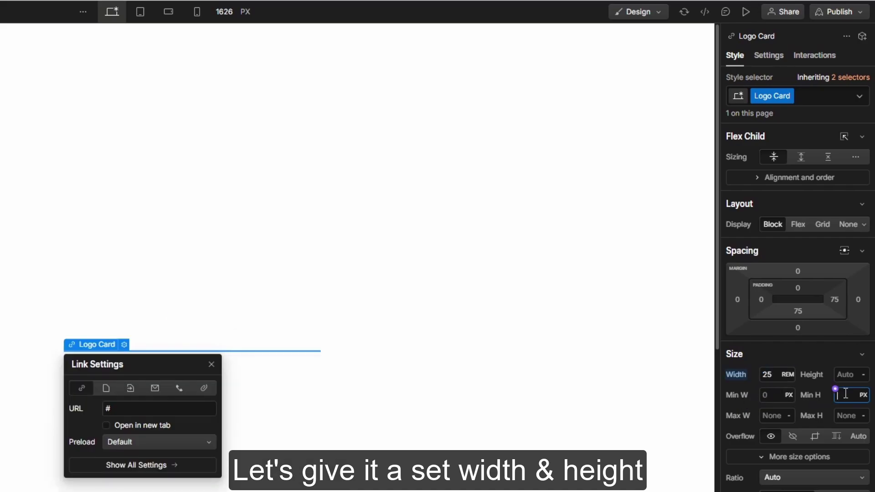
pyautogui.write('12.5rem')
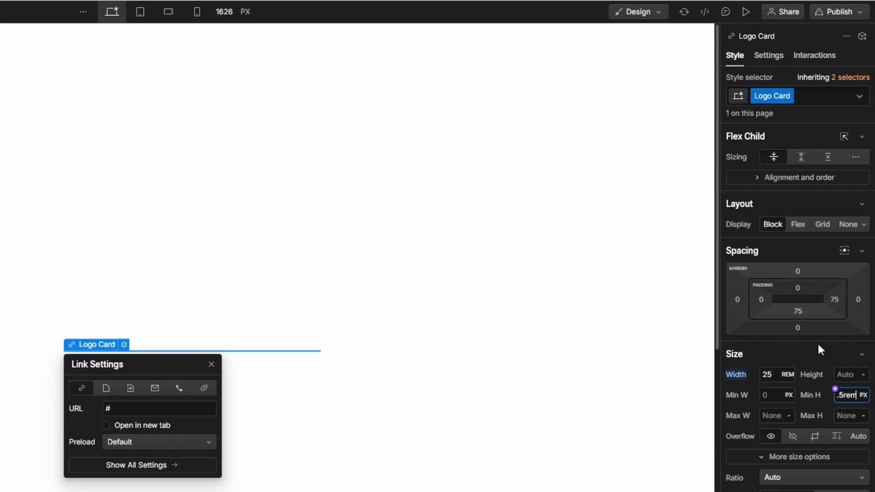
pyautogui.press('Return')
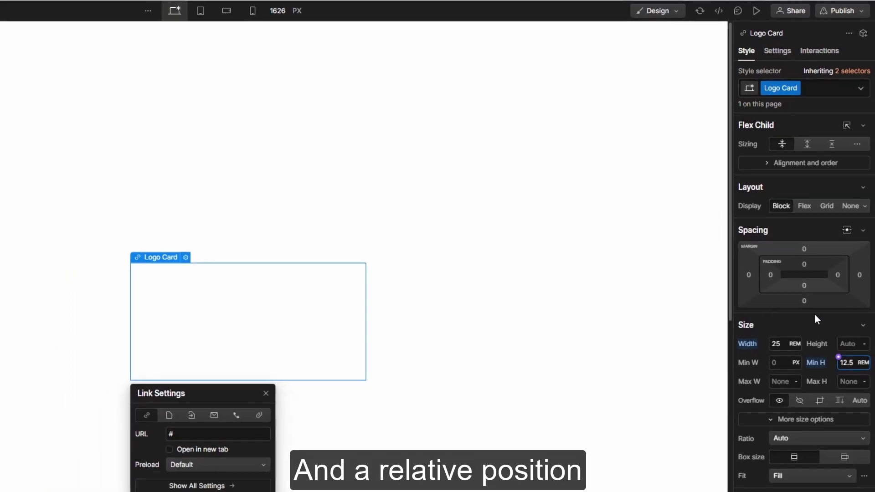
# Step: Give the Logo Card a relative position and a flex layout that centers its children on both axes
pyautogui.click(816, 491)
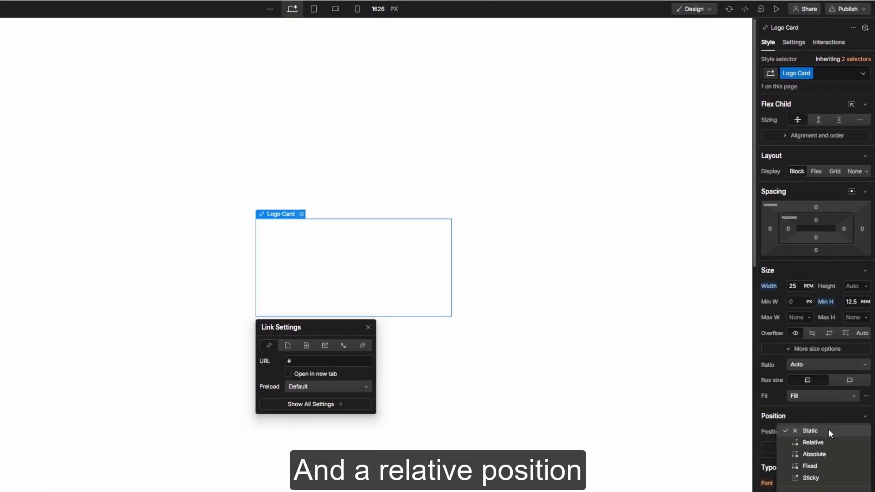
pyautogui.click(826, 442)
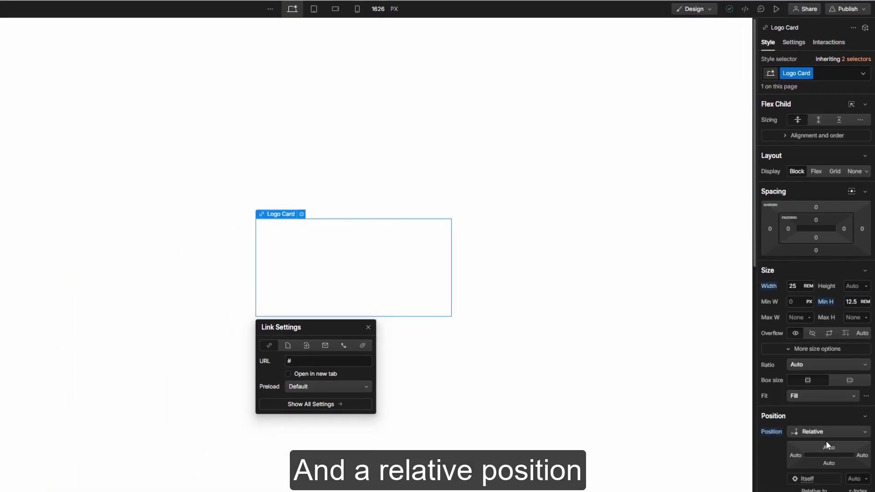
pyautogui.click(815, 171)
pyautogui.click(803, 213)
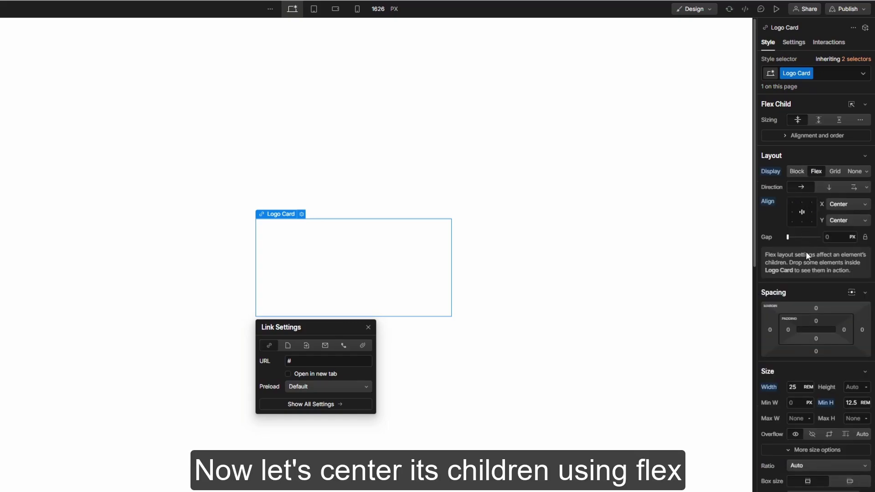
# Step: Give the Logo Card a solid 1 px border on all sides using the "Border" color variable
pyautogui.scroll(-15, 813, 305)
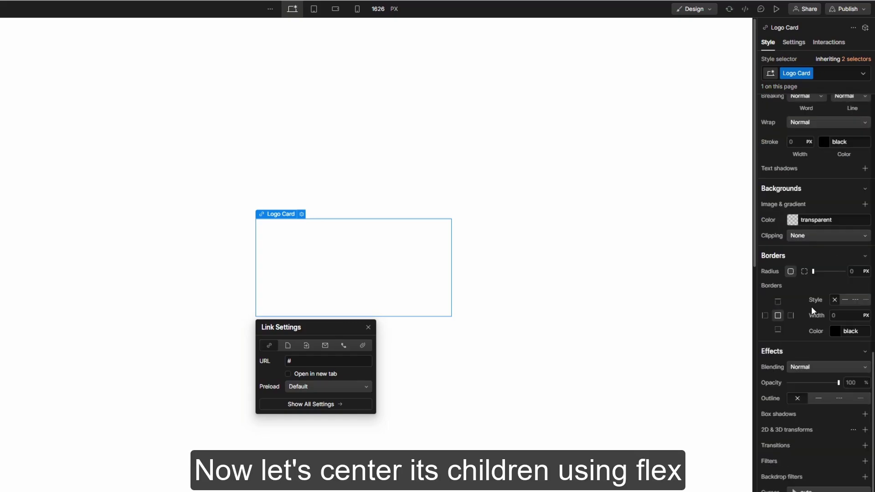
pyautogui.click(834, 331)
pyautogui.click(797, 405)
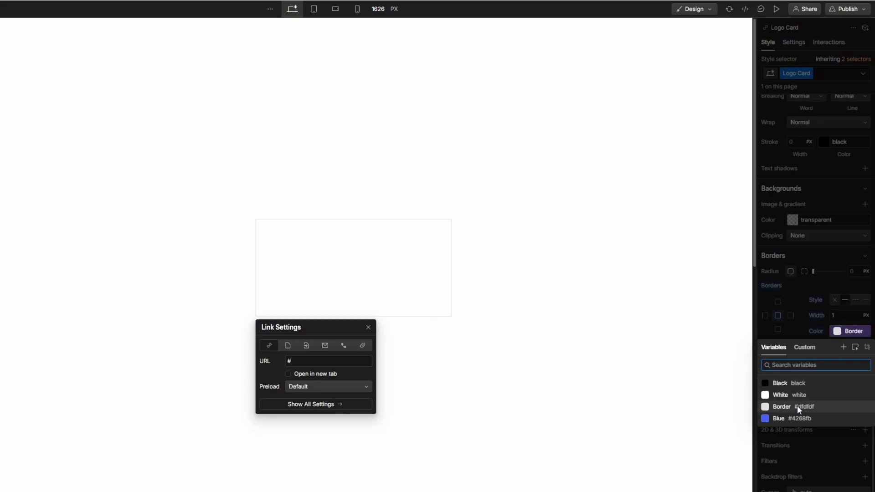
pyautogui.press('Escape')
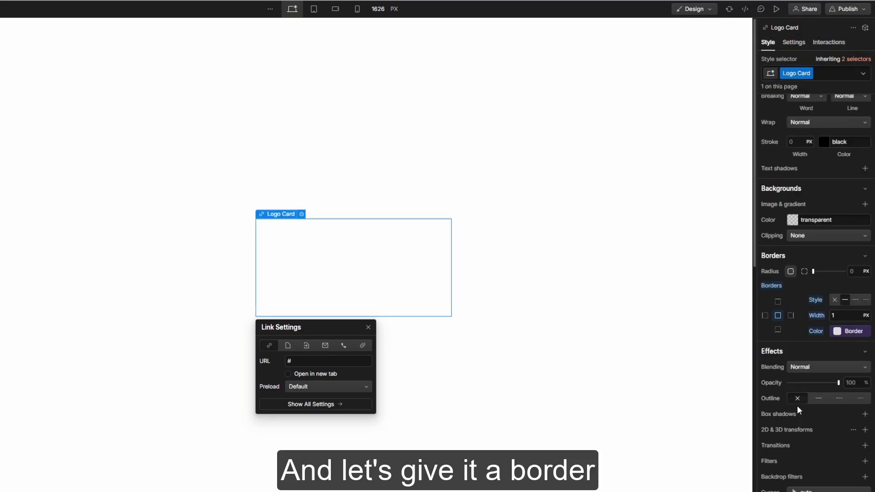
pyautogui.scroll(15, 797, 404)
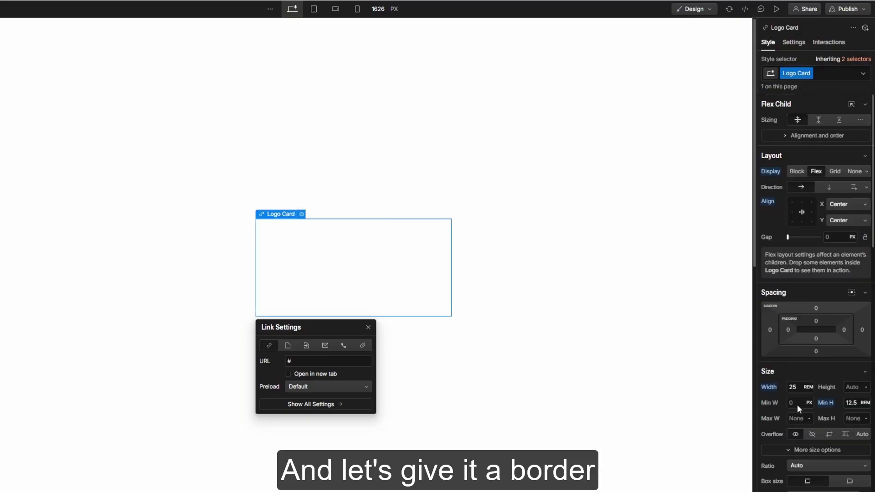
# Step: Insert an image inside the Logo Card and give it the new class "Logo Card Logo"
pyautogui.hotkey('ctrl', 'k')
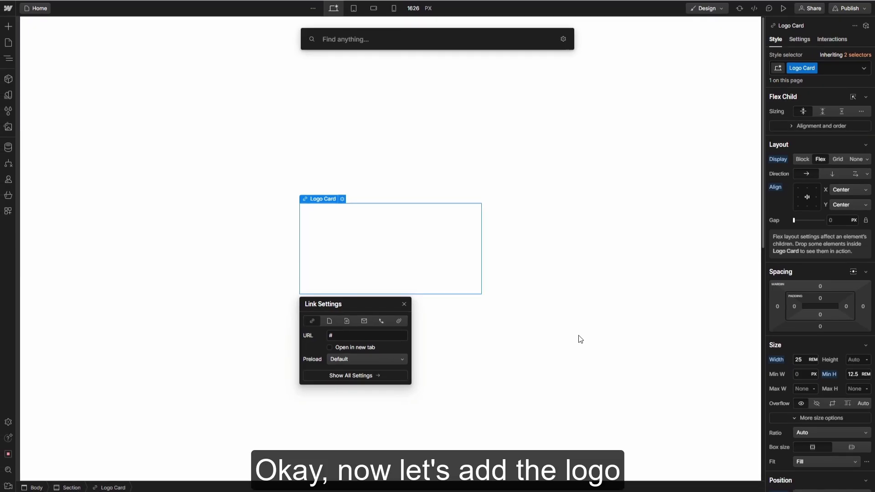
pyautogui.write('image')
pyautogui.press('Return')
pyautogui.hotkey('ctrl', 'Return')
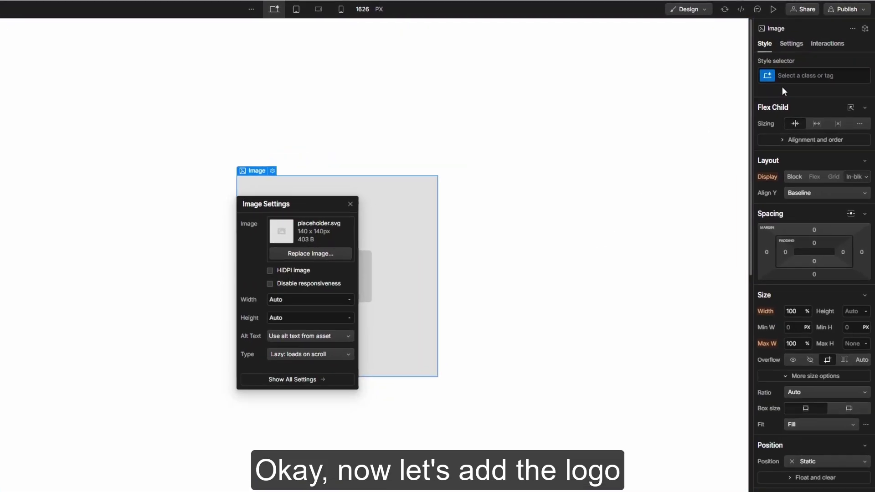
pyautogui.write('Logo C')
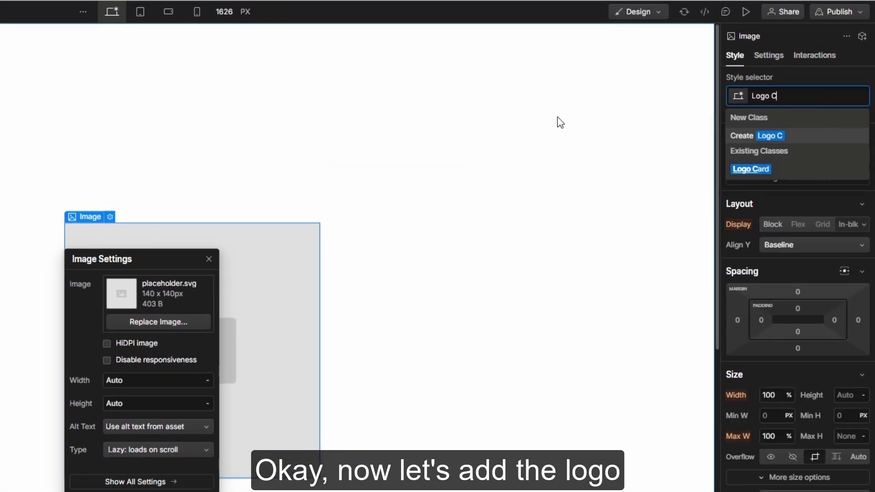
pyautogui.write('ard Logo')
pyautogui.press('Return')
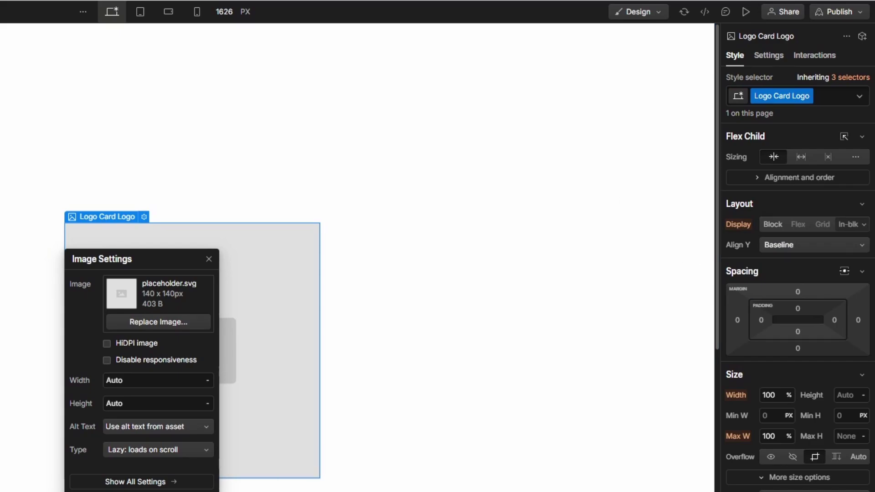
# Step: Limit the Logo Card Logo image to a maximum width of 4rem
pyautogui.click(773, 436)
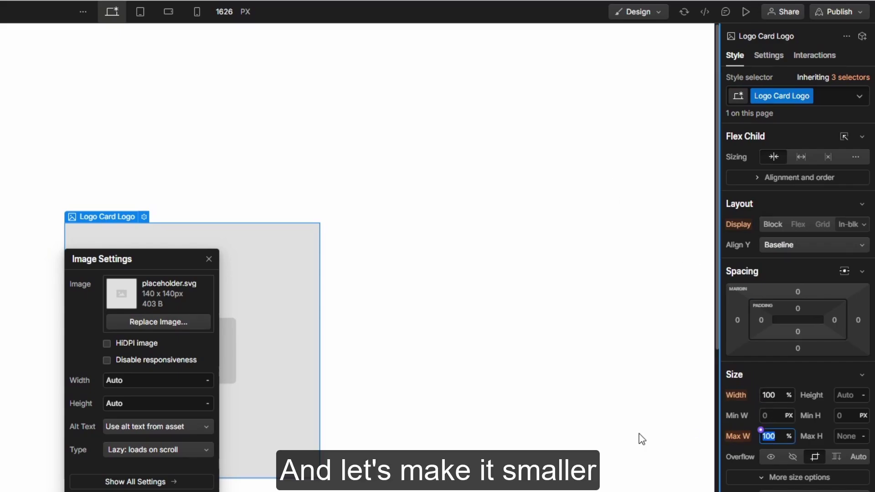
pyautogui.write('4')
pyautogui.press('Return')
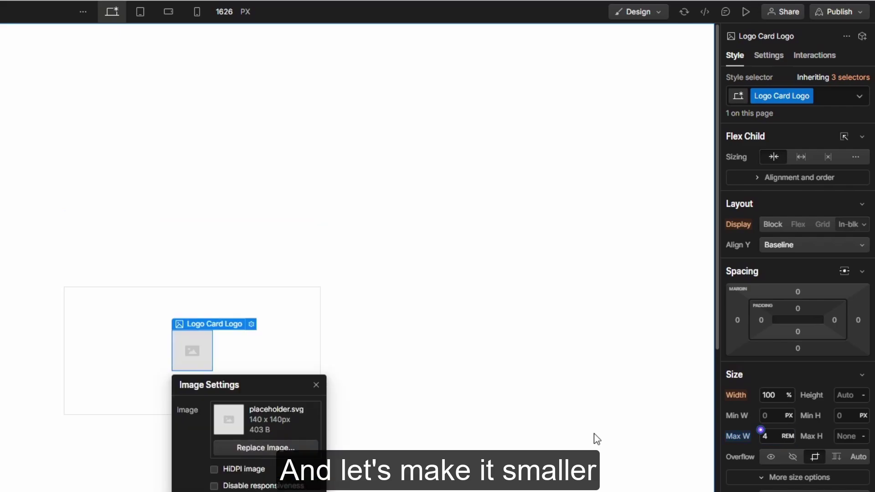
# Step: Replace the placeholder image with the black "LOGO! IPSUM" SVG from the assets and close the image settings
pyautogui.click(455, 321)
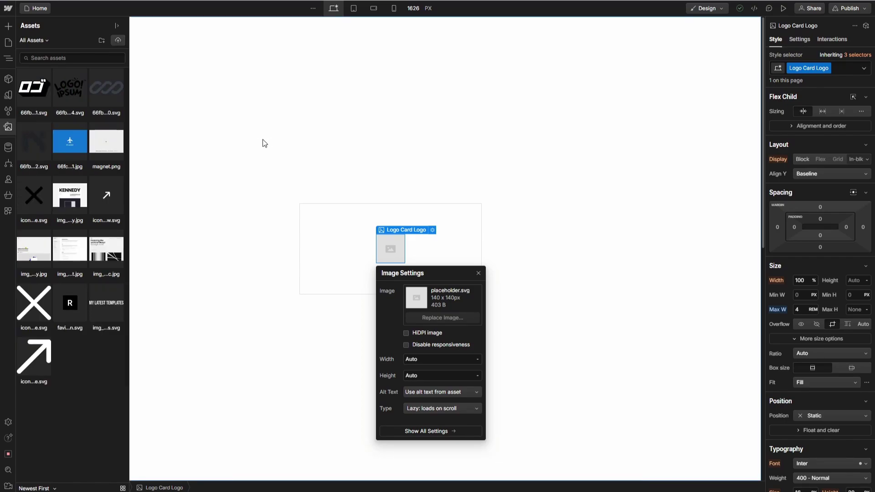
pyautogui.click(64, 87)
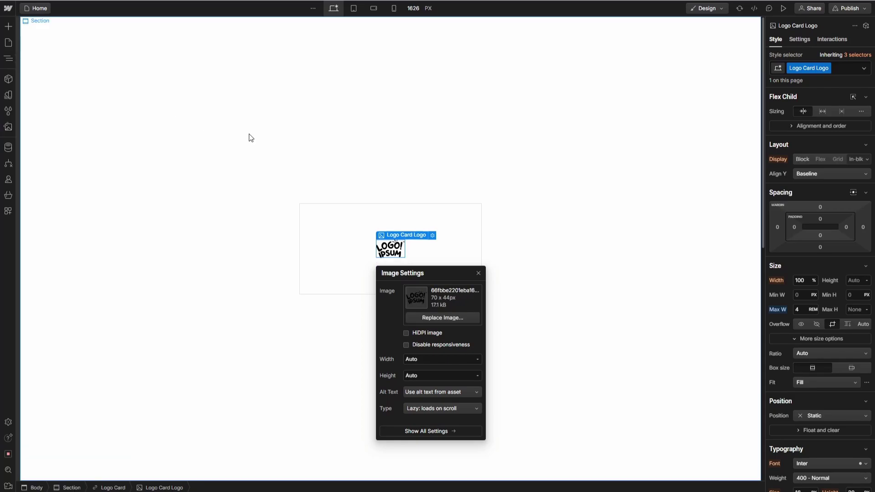
pyautogui.click(479, 268)
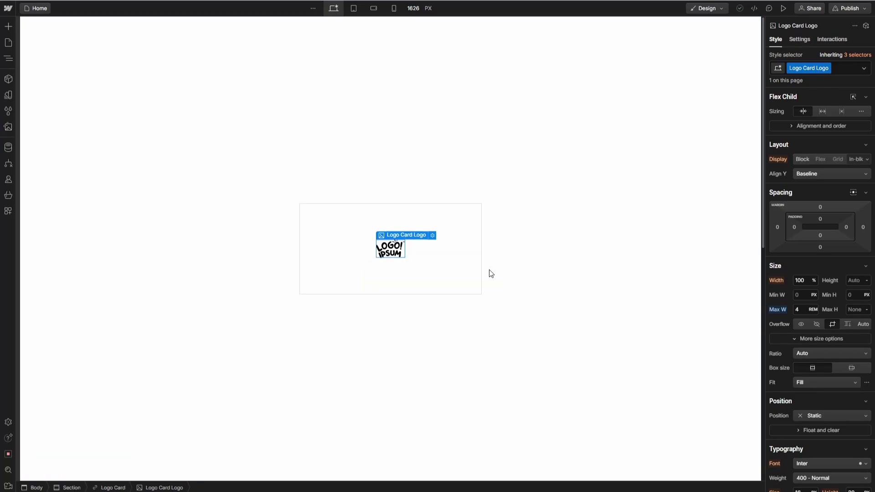
# Step: Add a div block inside the Logo Card and give it the new class "Logo Card Title"
pyautogui.click(459, 276)
pyautogui.hotkey('ctrl', 'k')
pyautogui.write('d')
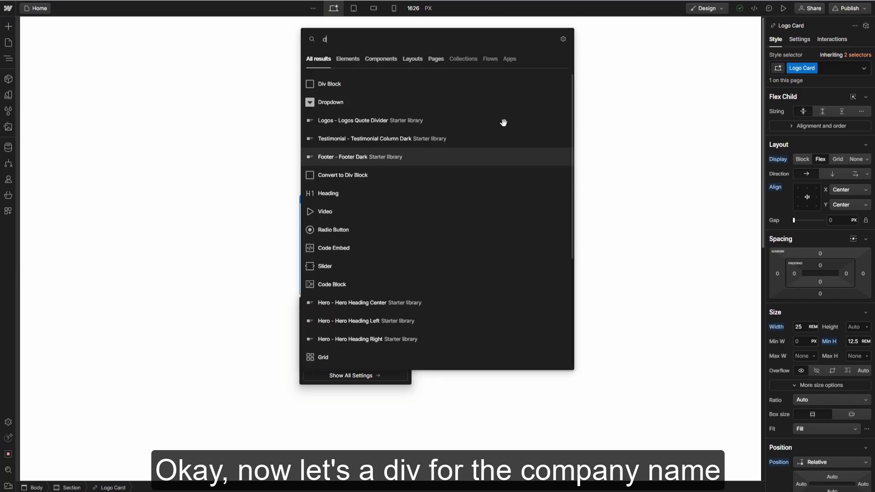
pyautogui.press('Return')
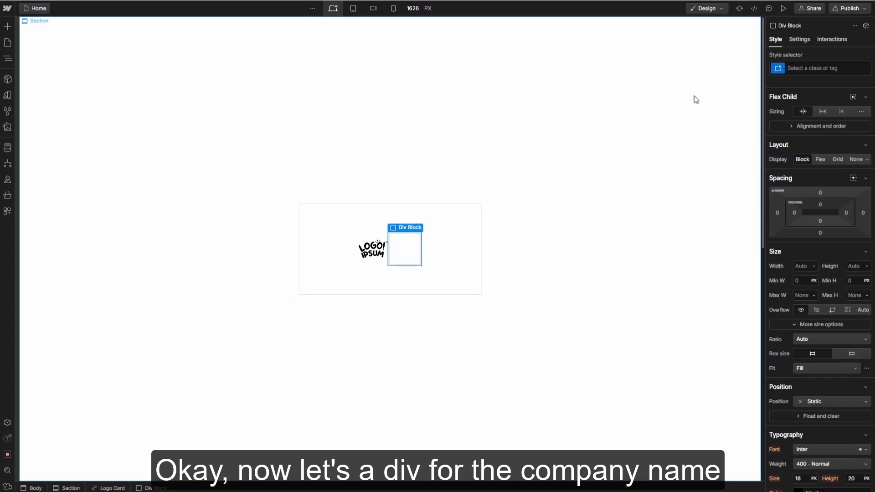
pyautogui.hotkey('ctrl', 'Return')
pyautogui.write('Log')
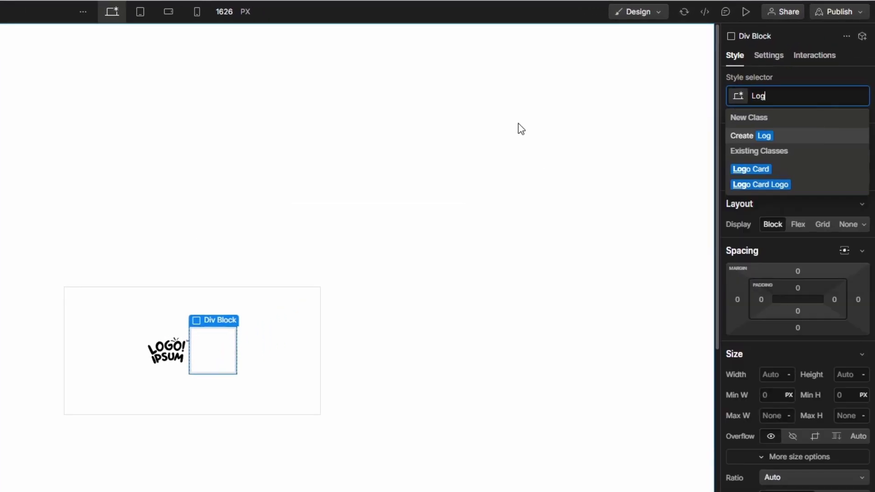
pyautogui.write('o Card Title')
pyautogui.press('Return')
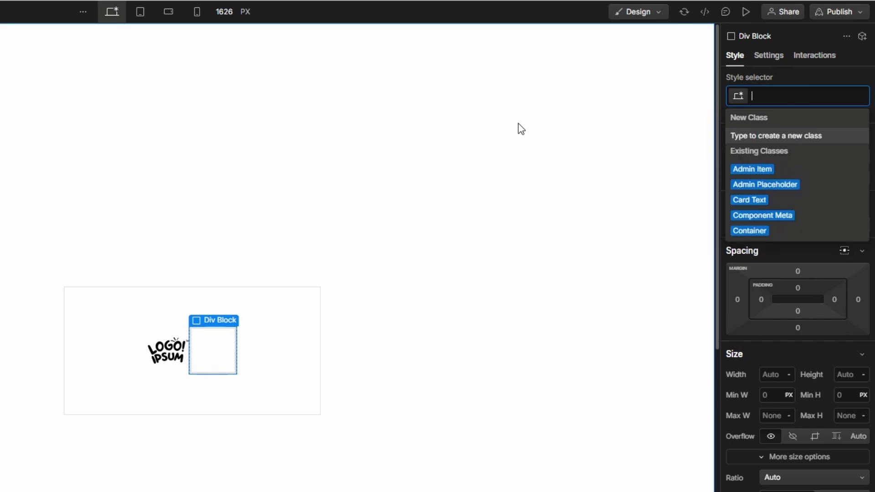
pyautogui.press('Return')
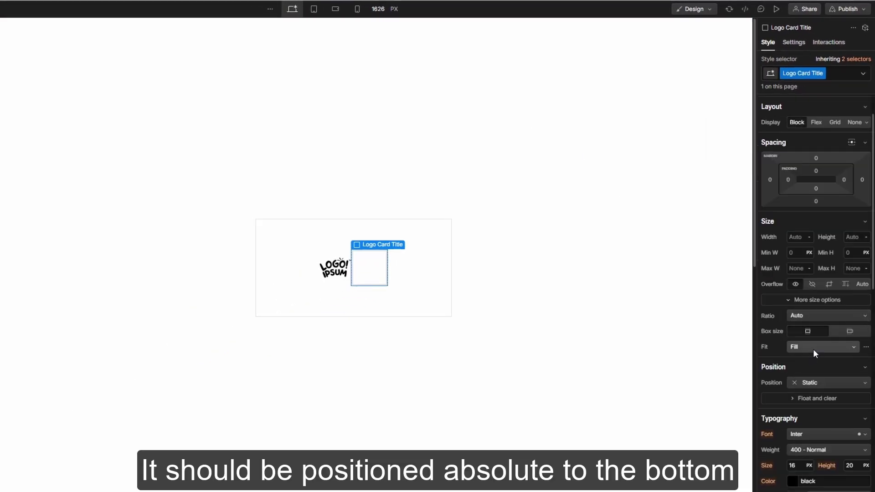
# Step: Position the Logo Card Title absolutely along the full bottom edge of the Logo Card
pyautogui.scroll(-2, 817, 358)
pyautogui.click(823, 333)
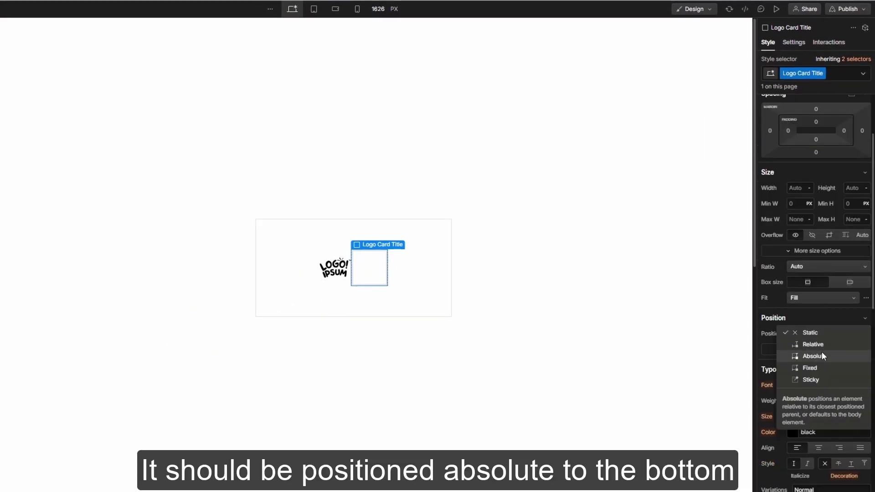
pyautogui.click(821, 352)
pyautogui.click(847, 347)
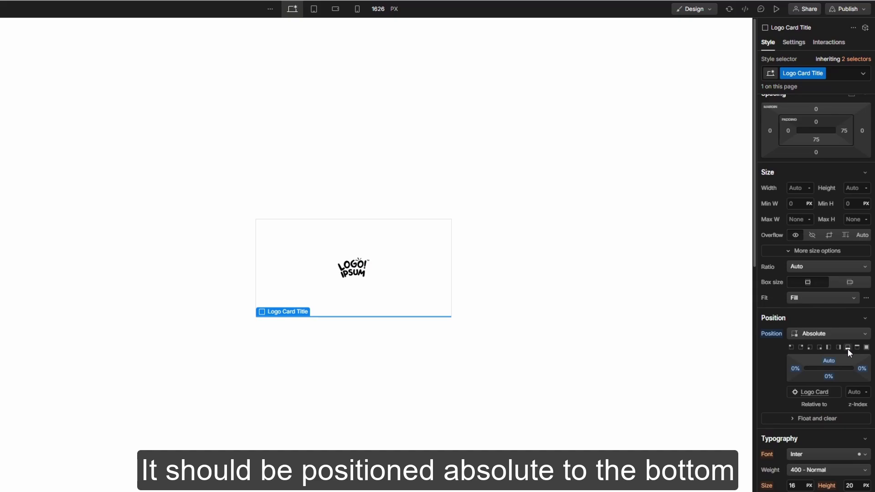
# Step: Center the Logo Card Title's children with a flex layout and set its bottom padding to 1rem
pyautogui.scroll(1, 838, 345)
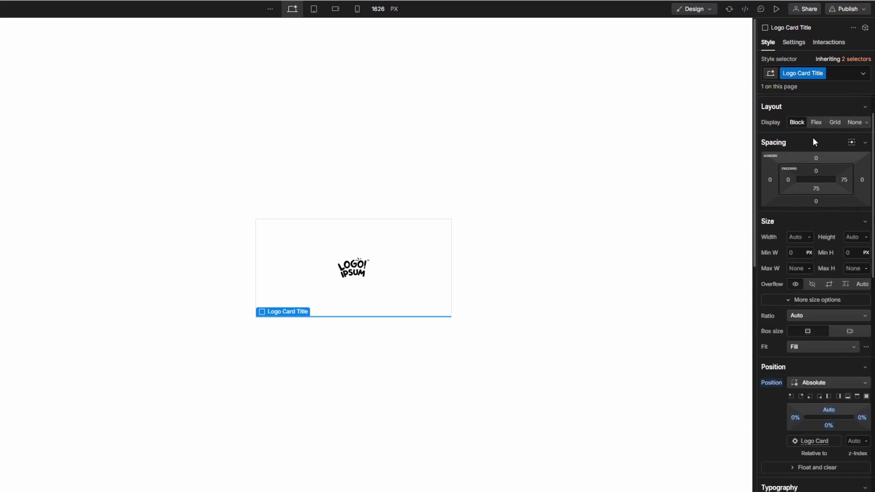
pyautogui.click(816, 122)
pyautogui.click(804, 162)
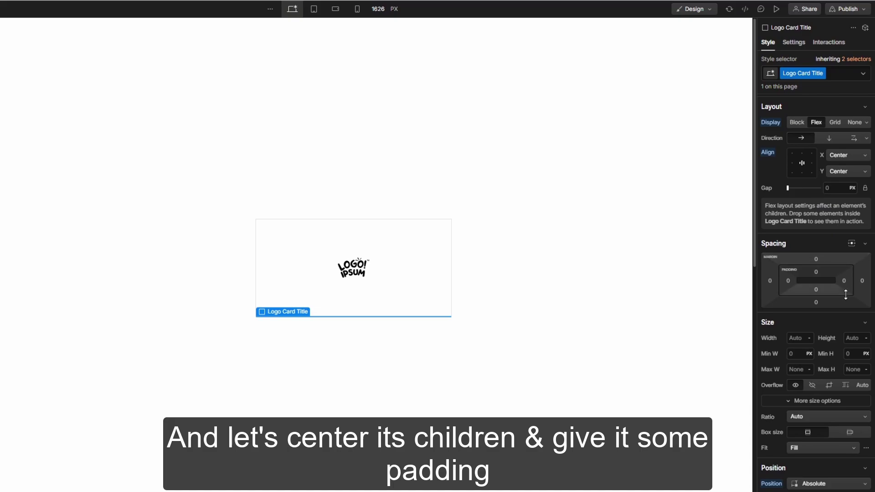
pyautogui.click(815, 289)
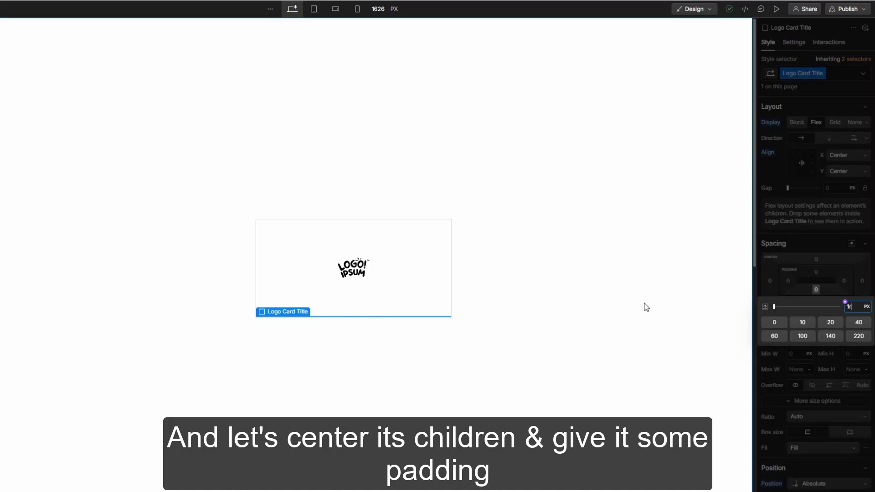
pyautogui.press('Return')
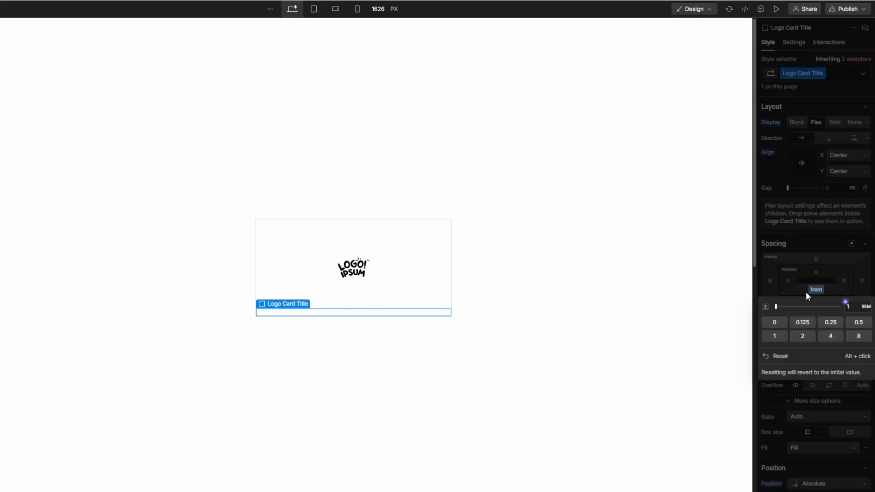
# Step: Add a text block inside the Logo Card Title
pyautogui.press('Escape')
pyautogui.hotkey('ctrl', 'e')
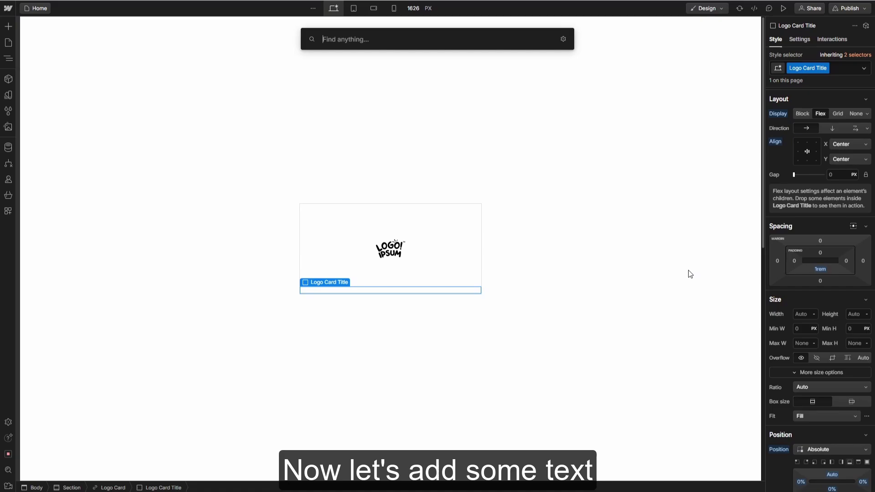
pyautogui.write('text')
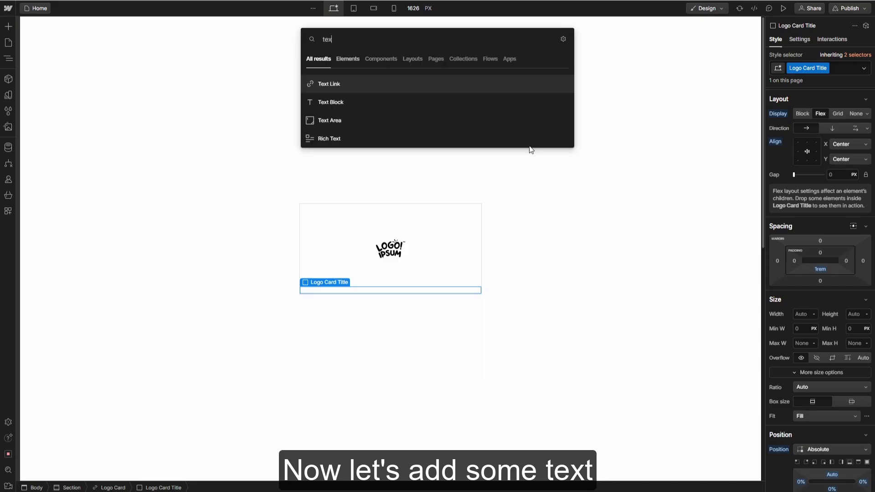
pyautogui.press('Down')
pyautogui.press('Return')
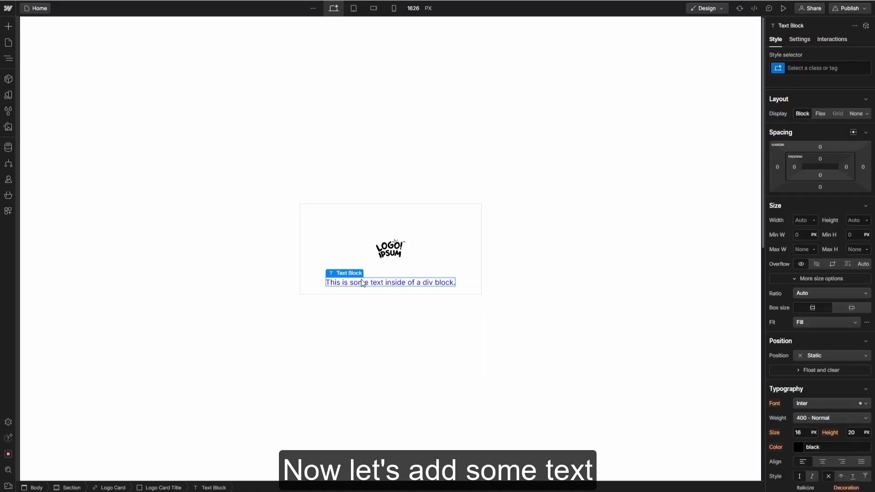
# Step: Set the Logo Card Title's text color to the Black variable and its font weight to 600 - Semi Bold
pyautogui.click(349, 268)
pyautogui.scroll(-8, 798, 286)
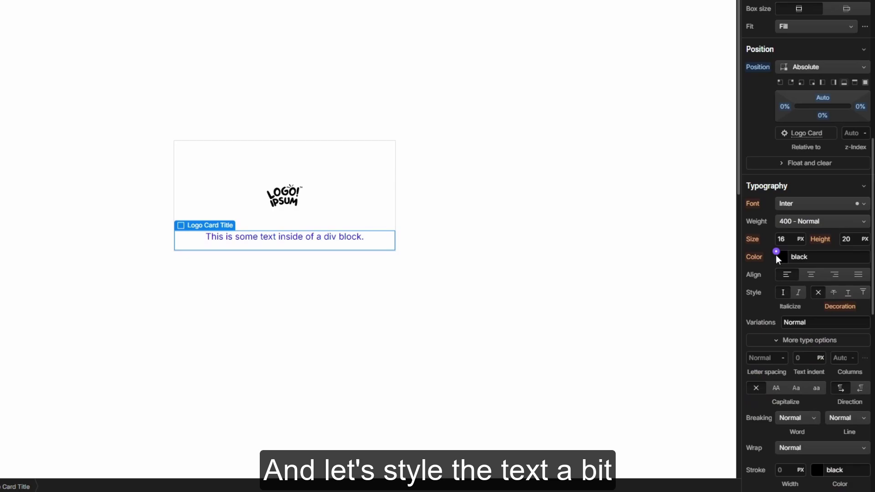
pyautogui.click(776, 255)
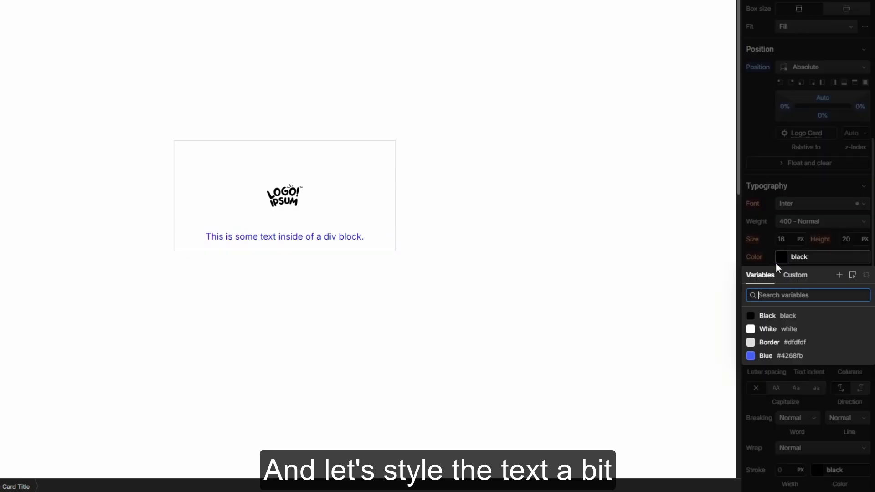
pyautogui.click(770, 318)
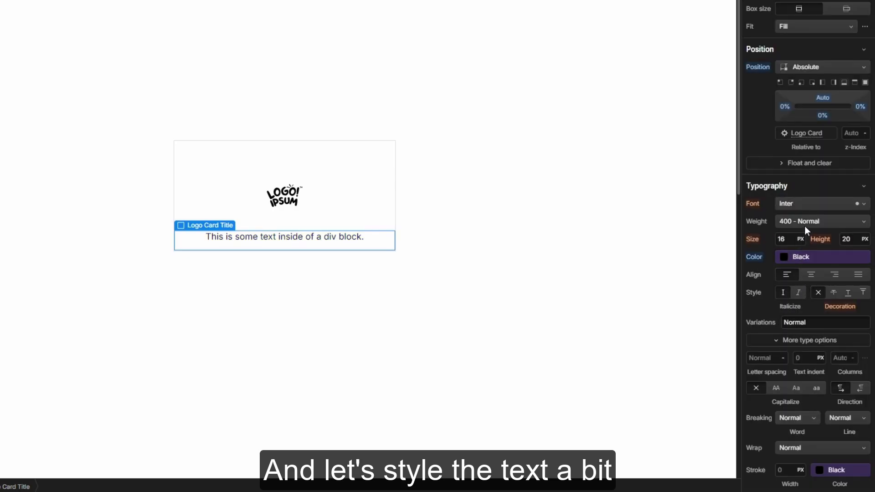
pyautogui.click(810, 223)
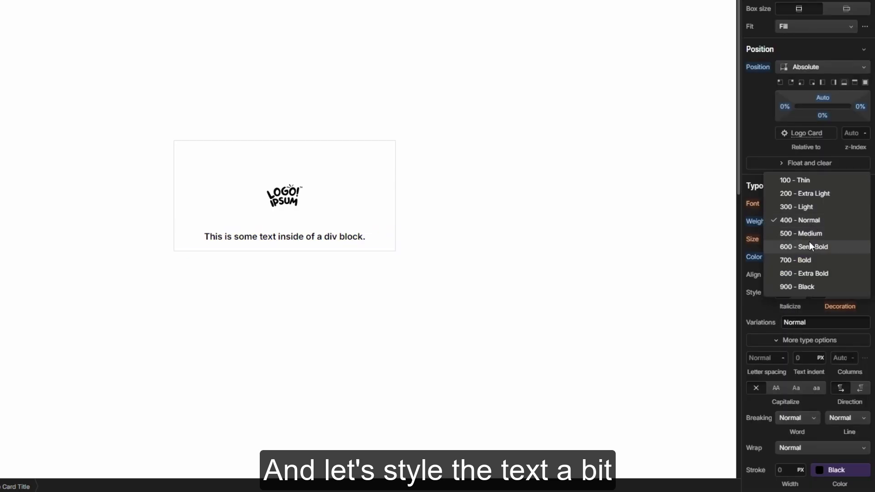
pyautogui.click(809, 242)
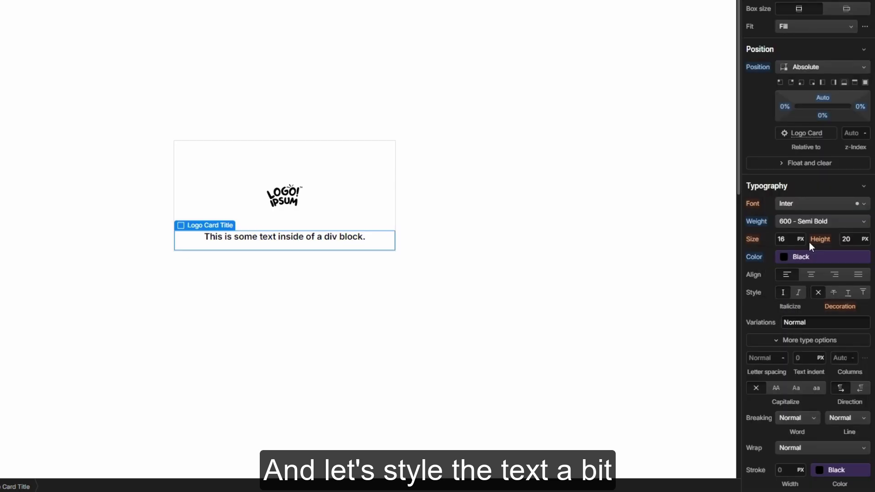
# Step: Make the Logo Card Title's text all uppercase with 0.1rem letter spacing and a 0.9rem font size
pyautogui.click(777, 388)
pyautogui.click(773, 361)
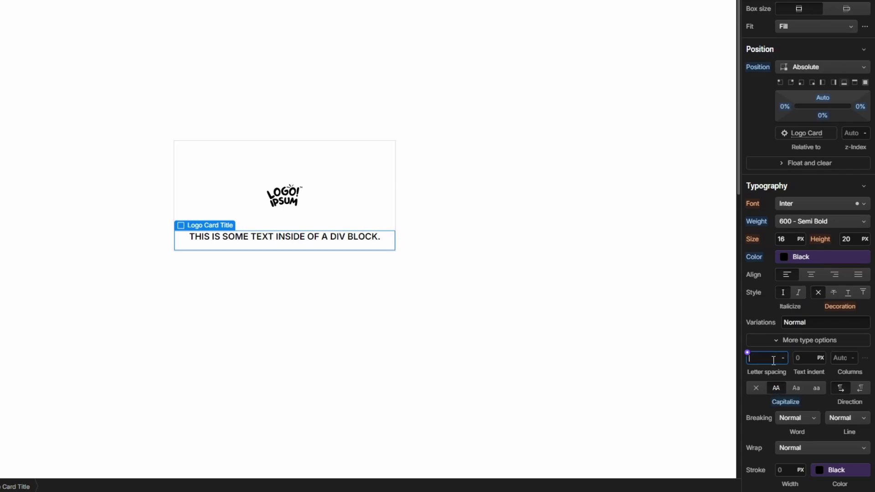
pyautogui.write('0.1rem')
pyautogui.press('Return')
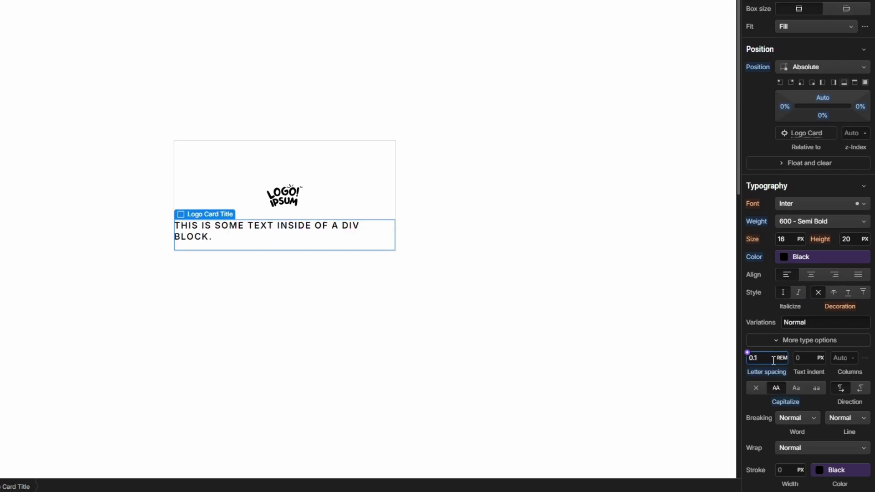
pyautogui.click(790, 240)
pyautogui.write('0.9rem')
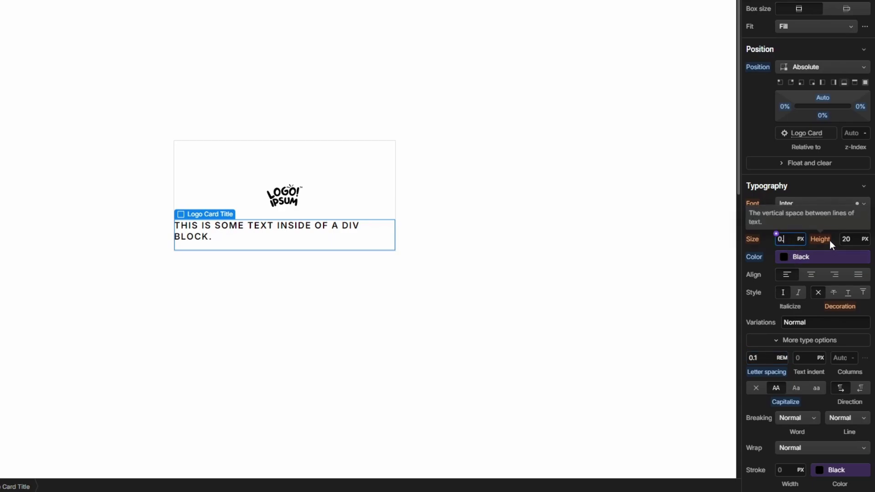
pyautogui.press('Return')
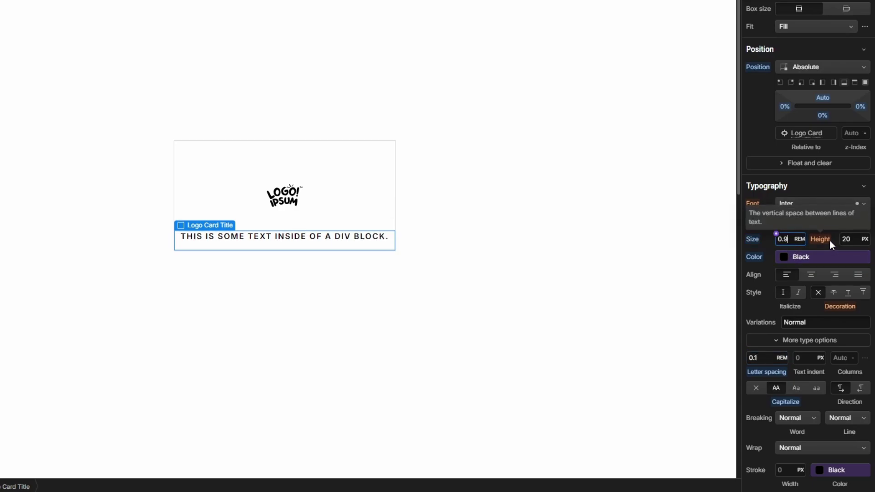
# Step: Replace the text block's placeholder sentence with "Company" and leave text editing
pyautogui.doubleClick(379, 239)
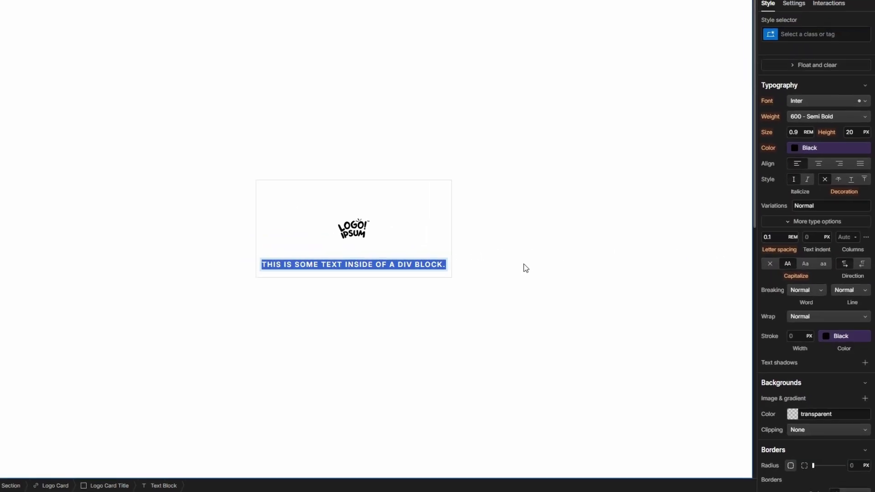
pyautogui.write('Company')
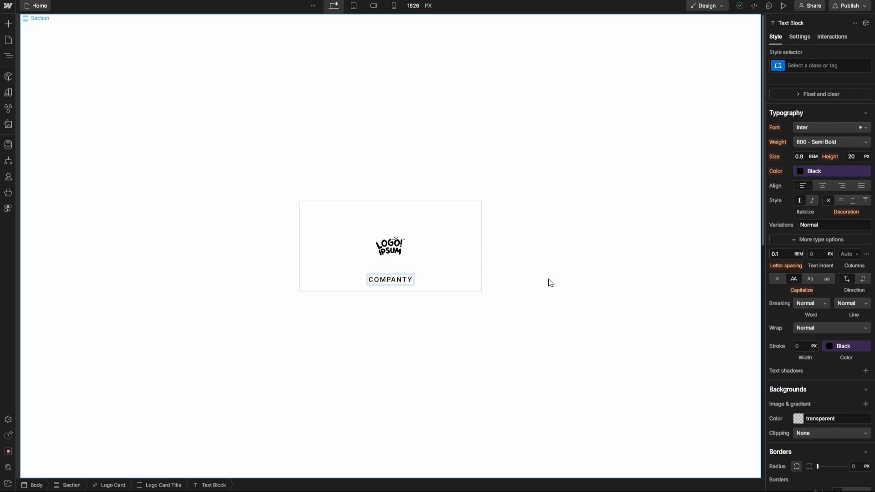
pyautogui.press('BackSpace')
pyautogui.click(480, 286)
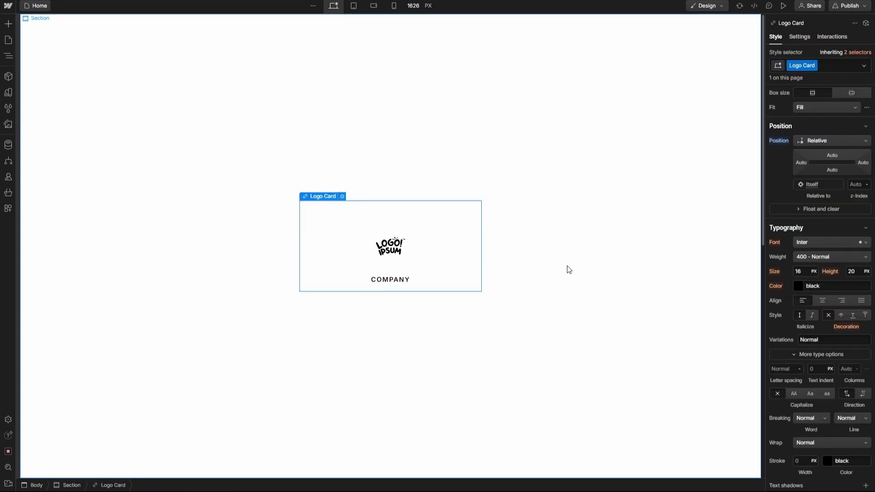
pyautogui.click(577, 267)
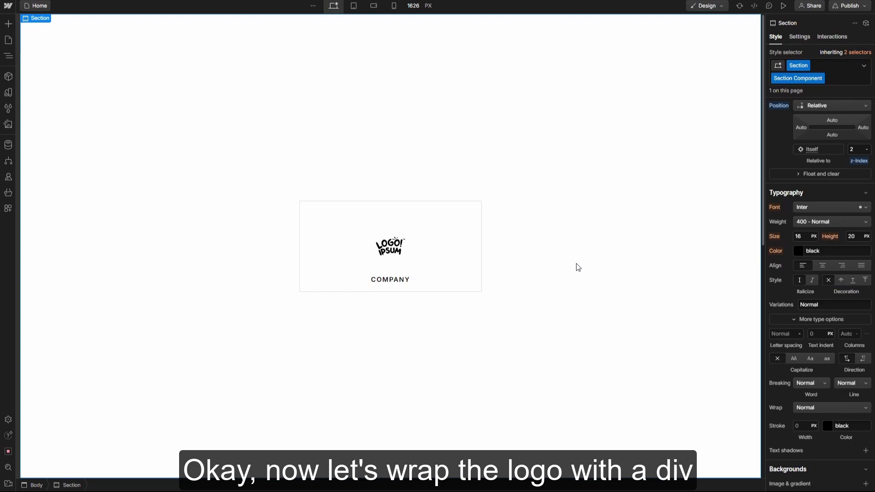
# Step: Wrap the Logo Card Logo image in a div block
pyautogui.click(390, 246)
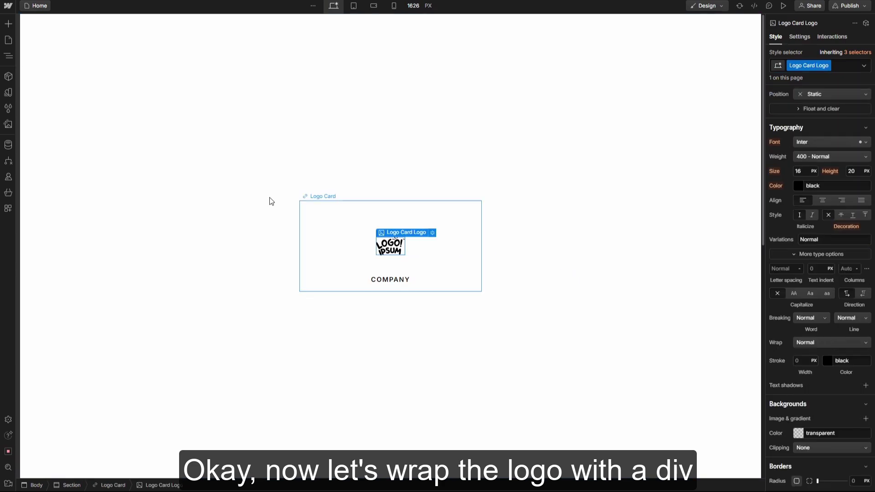
pyautogui.click(8, 55)
pyautogui.rightClick(384, 241)
pyautogui.moveTo(402, 263)
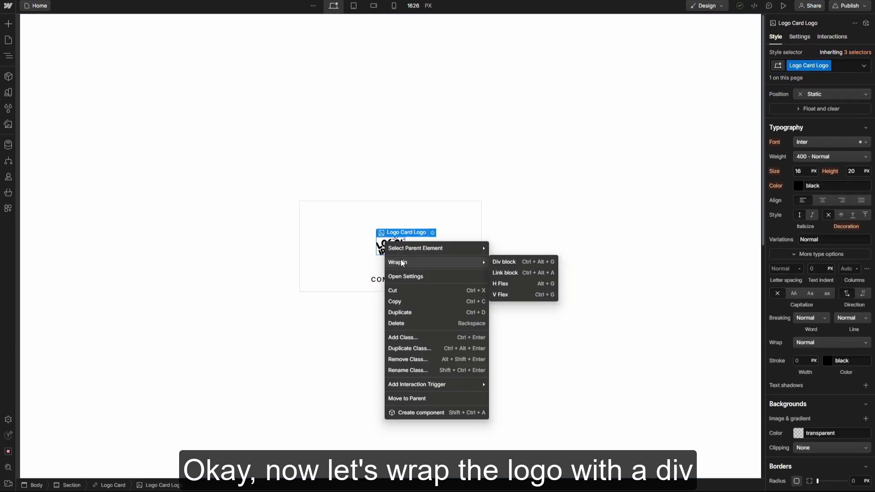
pyautogui.click(505, 262)
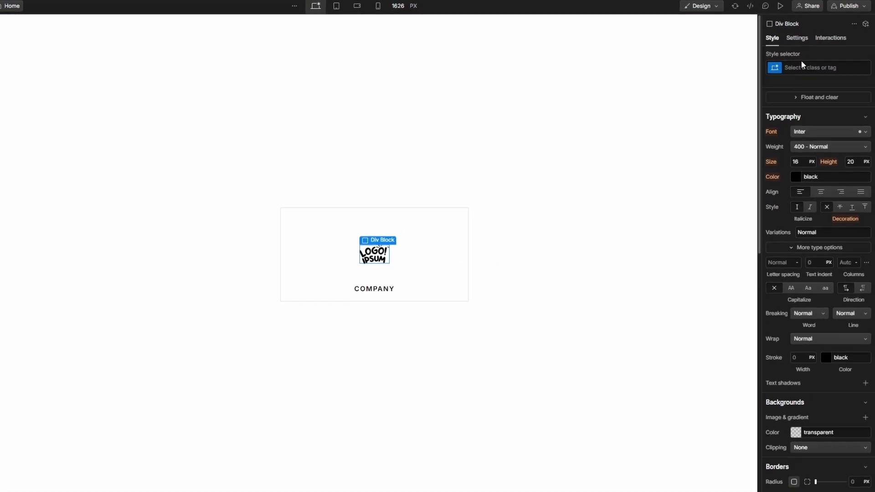
# Step: Give the div around the logo the new class "Logo Card Logo Outer Wrapper" and set its overflow to hidden
pyautogui.click(807, 64)
pyautogui.write('Logo ')
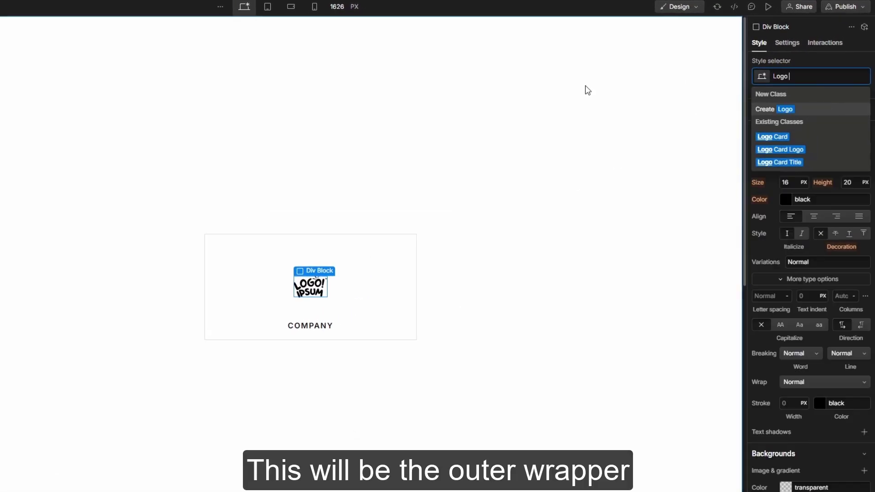
pyautogui.write('Card Log')
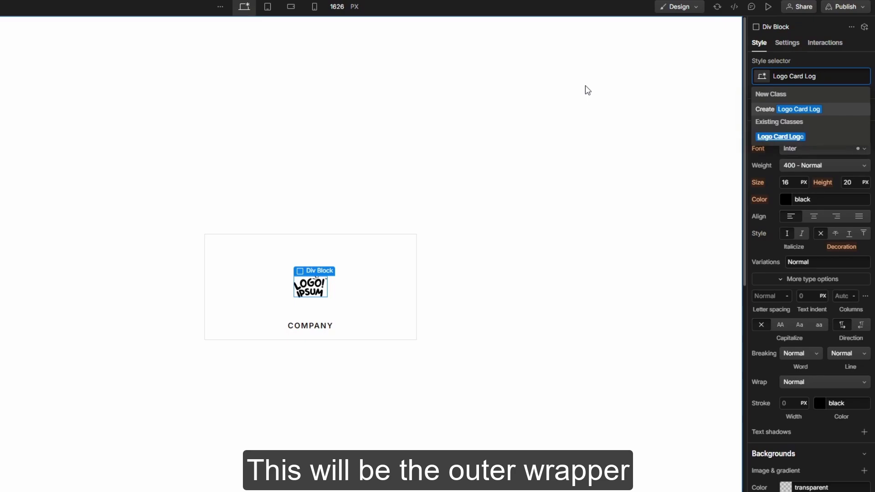
pyautogui.write('o Outer Wrapper')
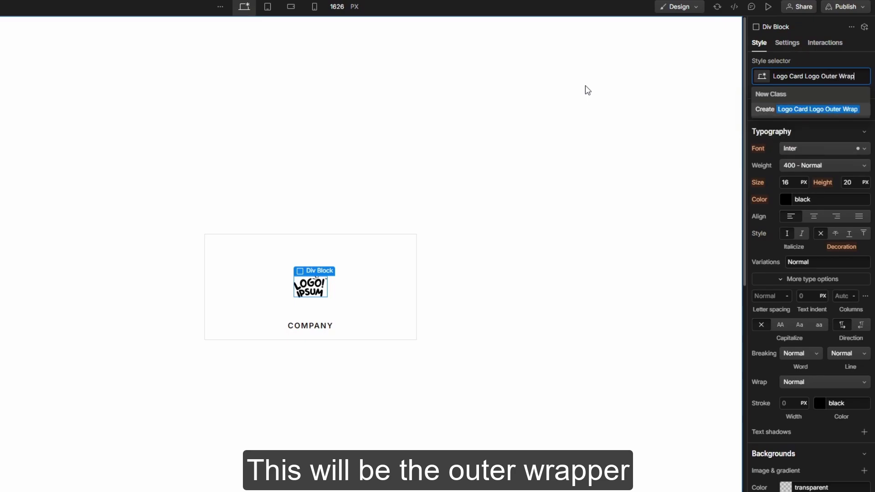
pyautogui.press('Return')
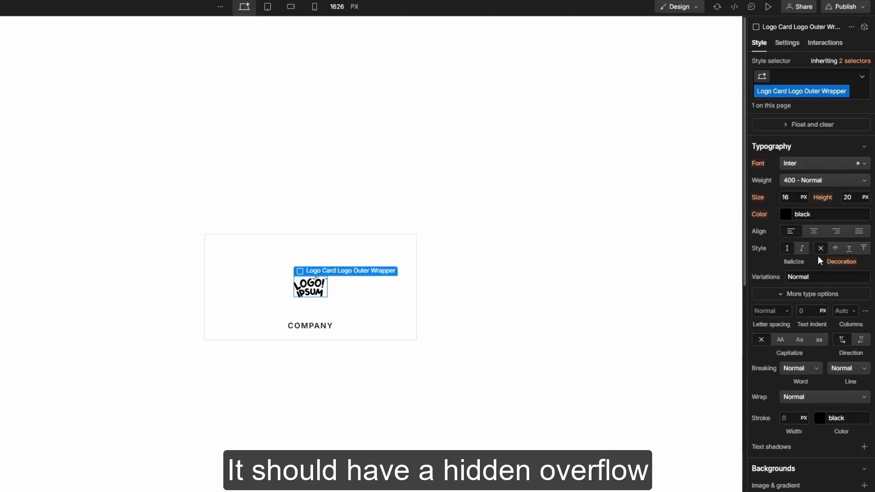
pyautogui.scroll(5, 818, 255)
pyautogui.click(807, 215)
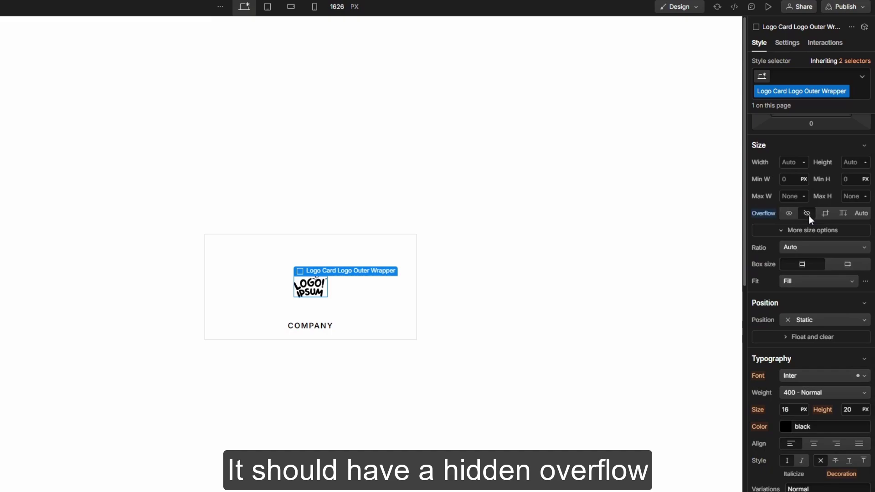
# Step: Wrap the Logo Card Logo image in a second div block inside the Logo Card Logo Outer Wrapper
pyautogui.click(347, 268)
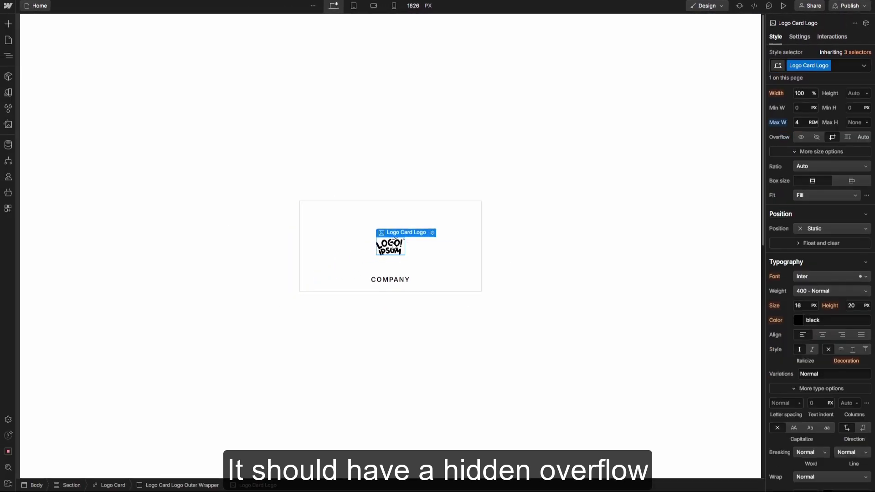
pyautogui.rightClick(351, 264)
pyautogui.moveTo(383, 285)
pyautogui.click(531, 263)
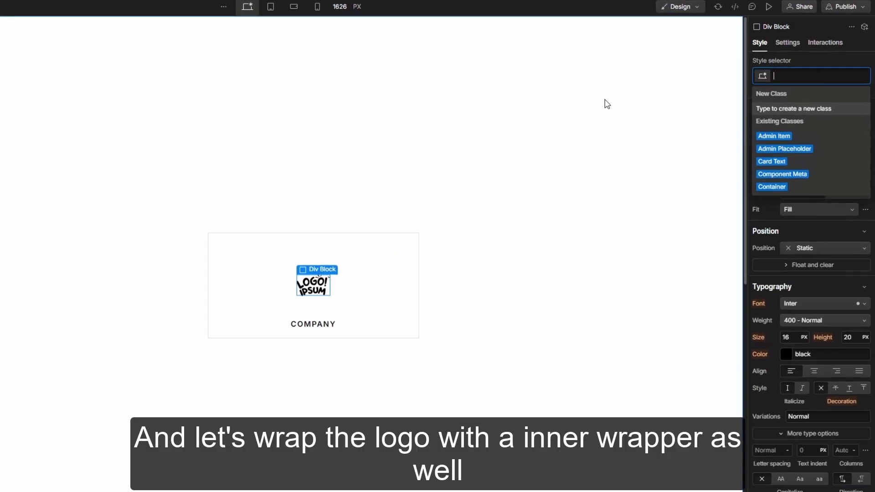
# Step: Give the inner div the new class "Logo Card Logo Inner Wrapper" and set its position to relative
pyautogui.write('Logo ')
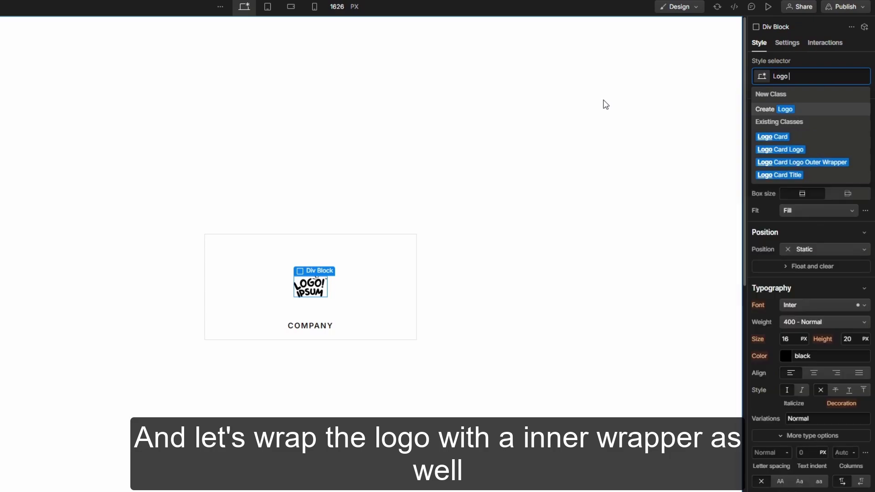
pyautogui.write('Card Logo In')
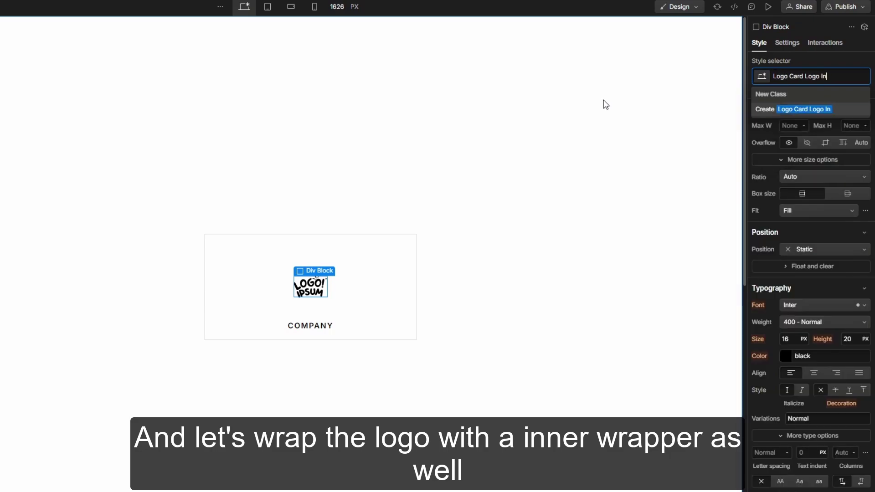
pyautogui.write('ner Wrapper')
pyautogui.press('Return')
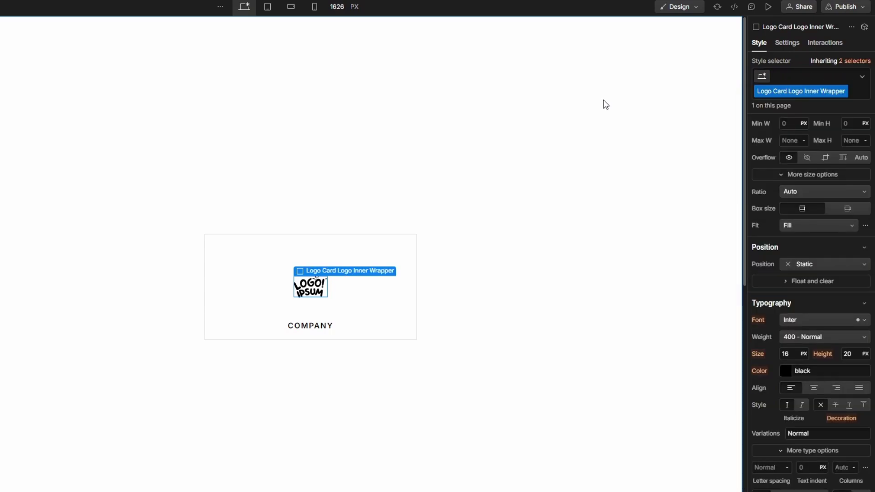
pyautogui.click(812, 265)
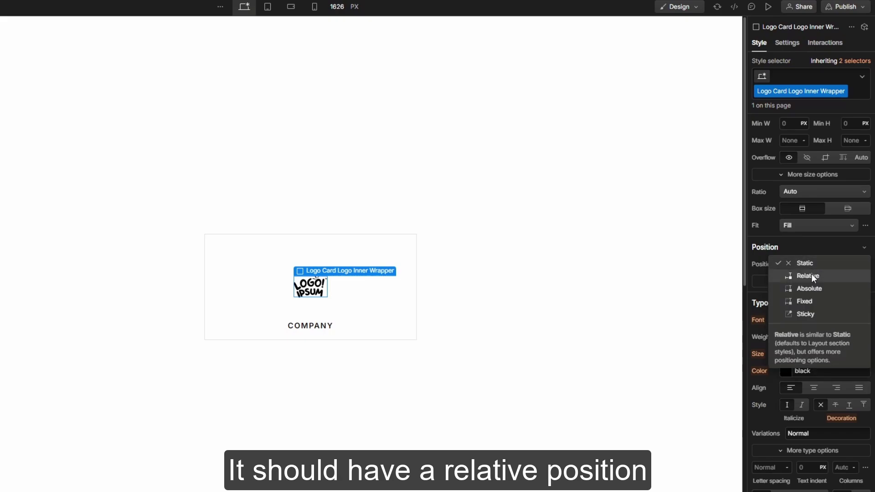
pyautogui.click(811, 275)
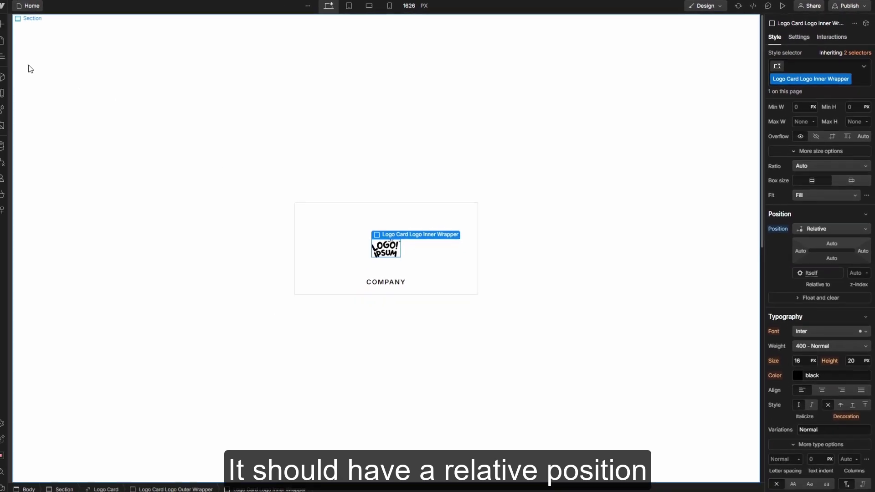
# Step: Duplicate the Logo Card Logo image within the Logo Card Logo Inner Wrapper
pyautogui.click(8, 56)
pyautogui.click(66, 95)
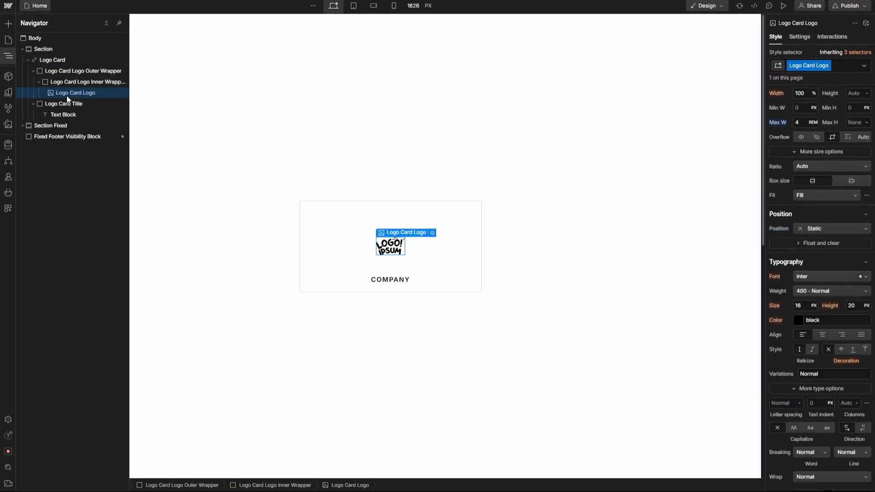
pyautogui.hotkey('ctrl', 'd')
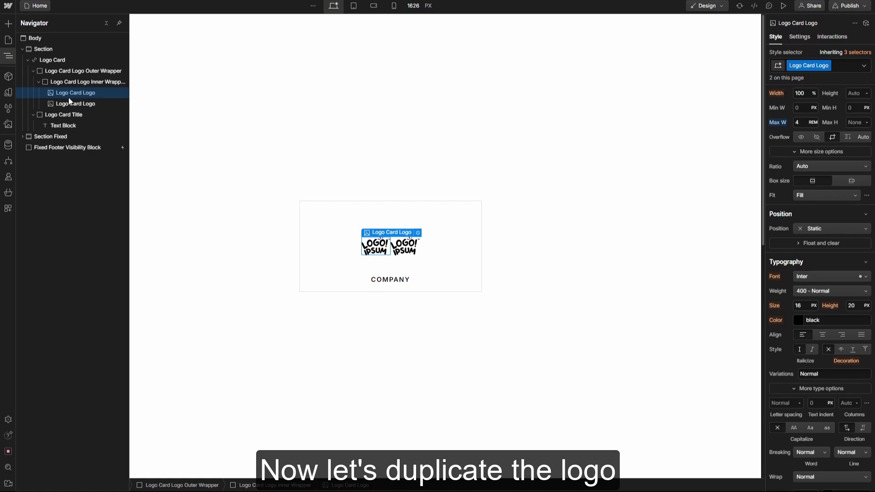
# Step: Give the second Logo Card Logo image the new combo class "Logo Card Logo Absolute"
pyautogui.click(73, 103)
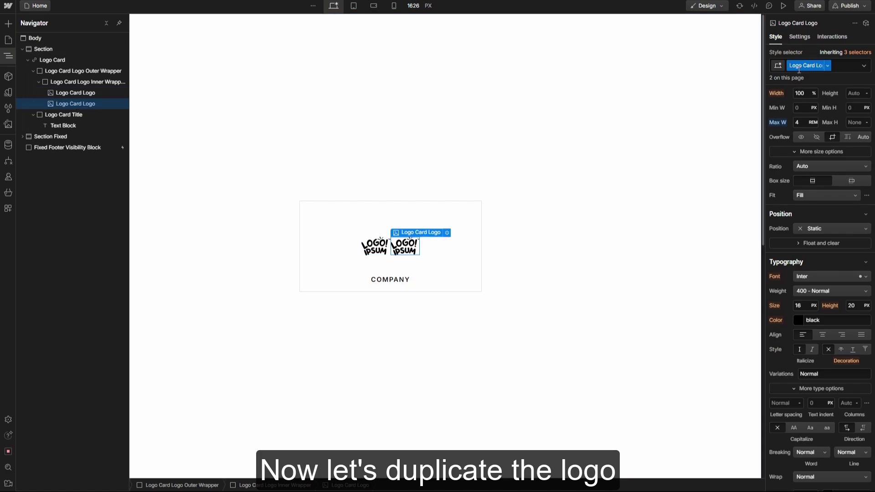
pyautogui.click(842, 67)
pyautogui.write('Logo')
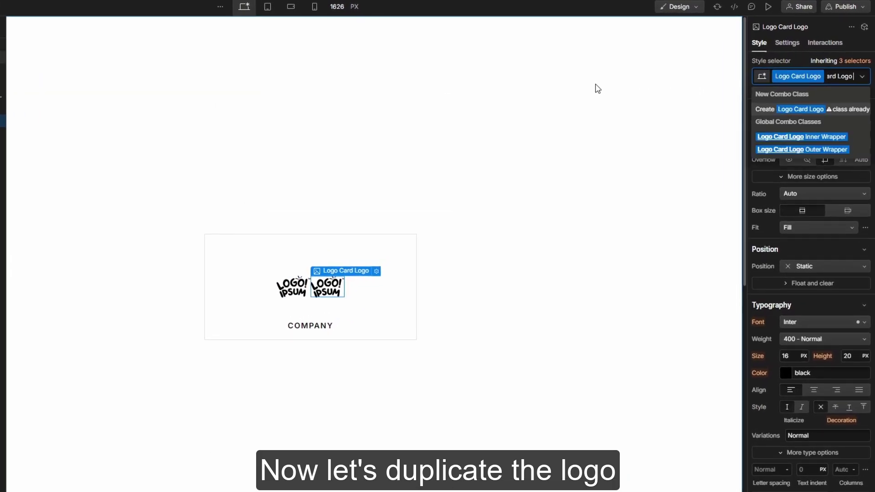
pyautogui.write(' Card Logo Absout')
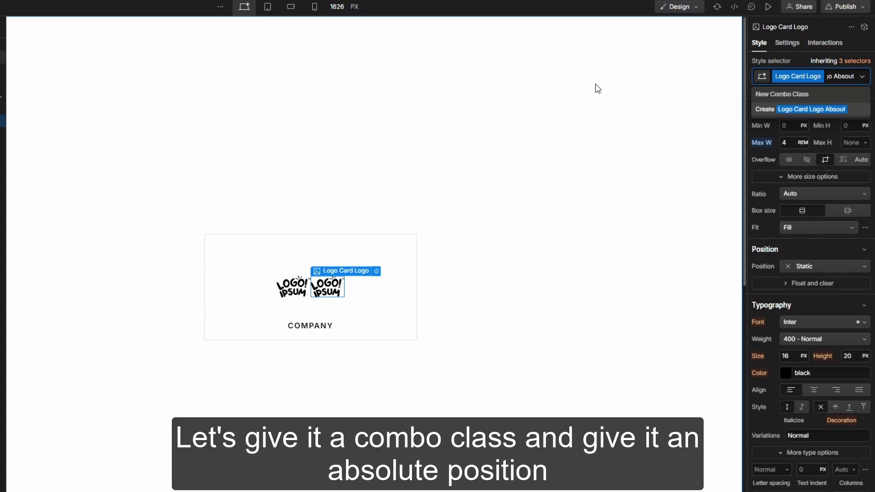
pyautogui.press('BackSpace')
pyautogui.press('BackSpace')
pyautogui.write('lute')
pyautogui.press('Return')
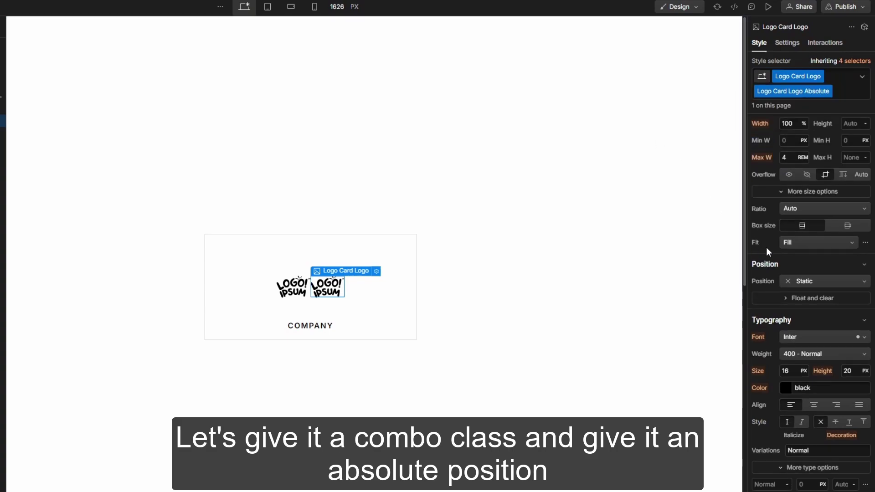
# Step: Set the second logo's position to absolute, anchor it with the bottom preset, and set its top offset to 100%
pyautogui.click(805, 280)
pyautogui.click(812, 306)
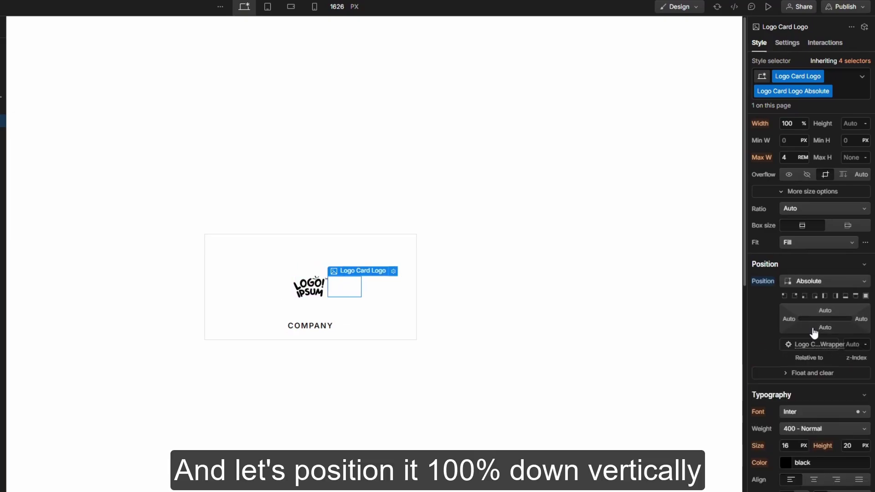
pyautogui.click(844, 296)
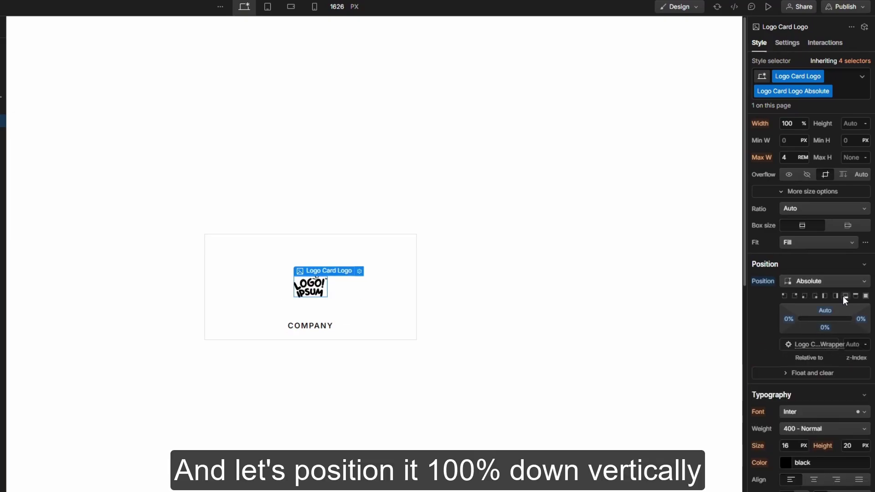
pyautogui.click(827, 307)
pyautogui.write('100%')
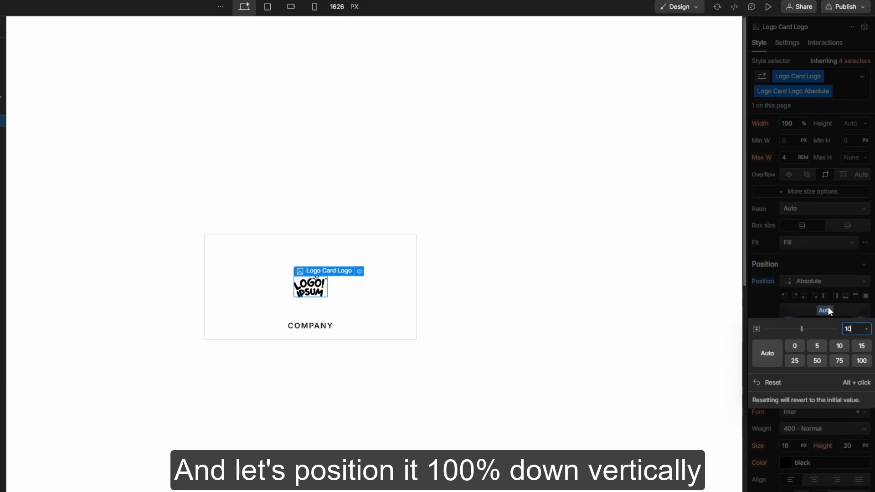
pyautogui.press('Return')
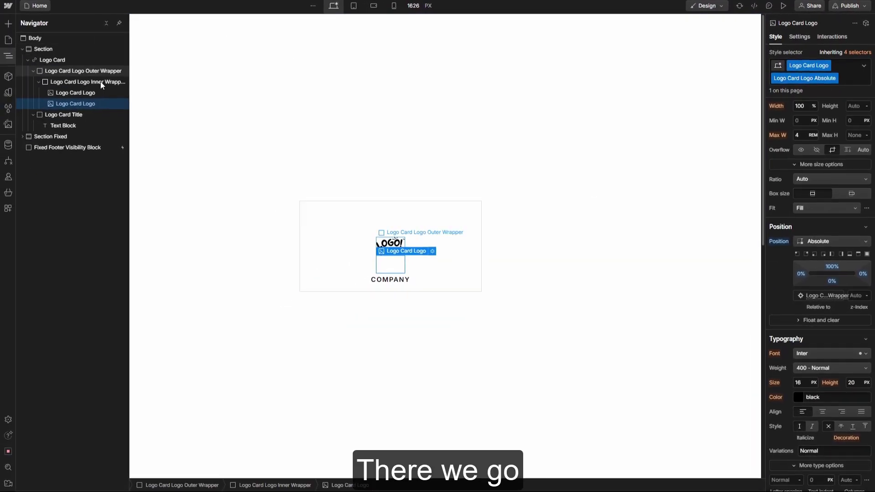
pyautogui.click(89, 91)
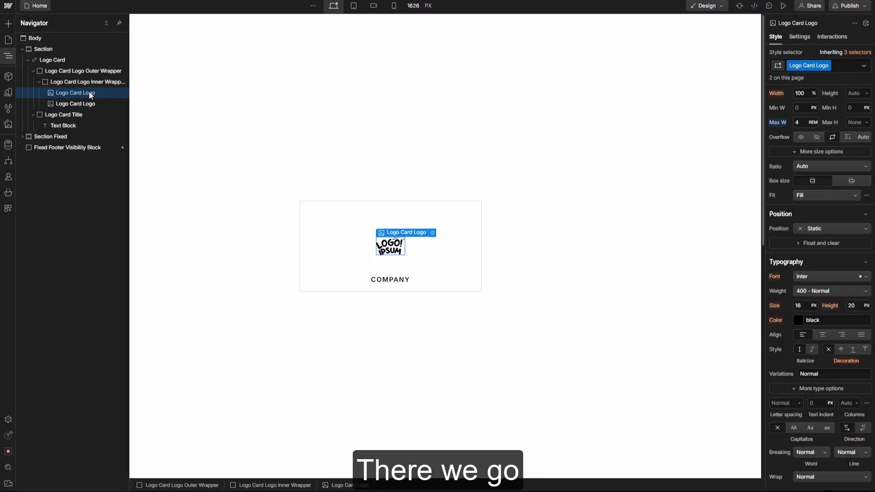
pyautogui.click(88, 105)
pyautogui.click(85, 95)
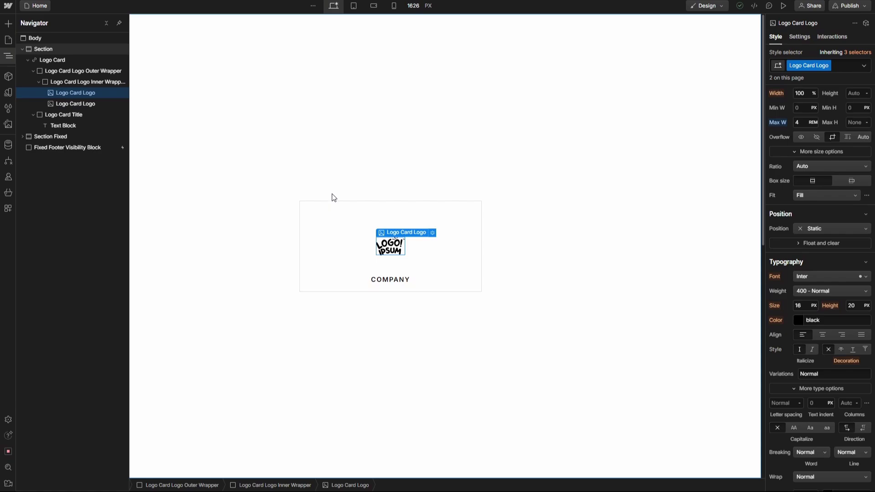
# Step: Add a mouse hover trigger to the Logo Card link and set its on-hover action to start an animation
pyautogui.click(321, 218)
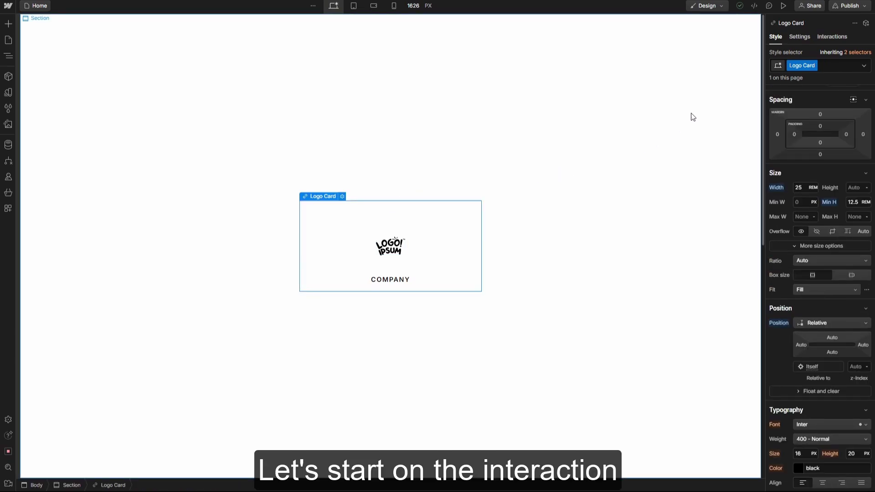
pyautogui.click(832, 36)
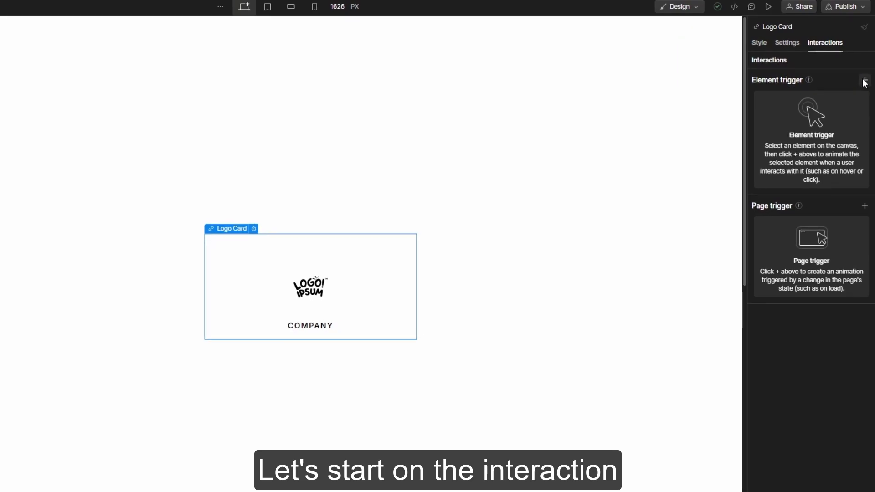
pyautogui.click(865, 81)
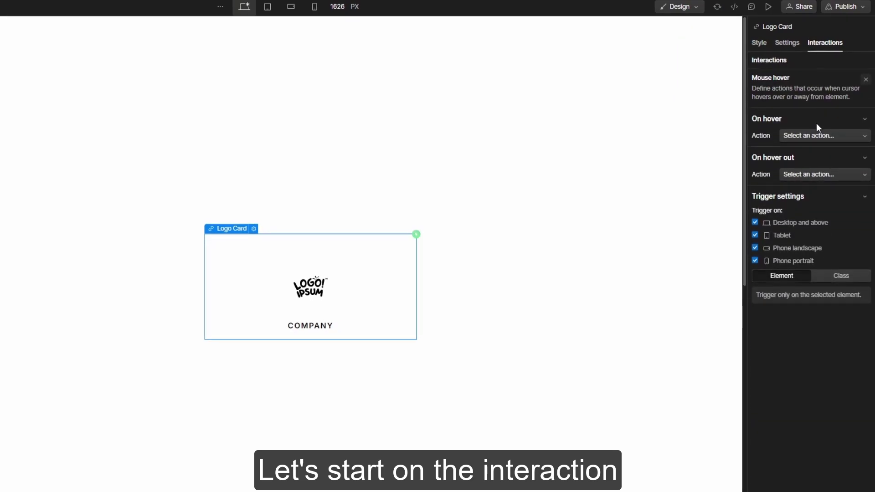
pyautogui.click(816, 133)
pyautogui.click(815, 160)
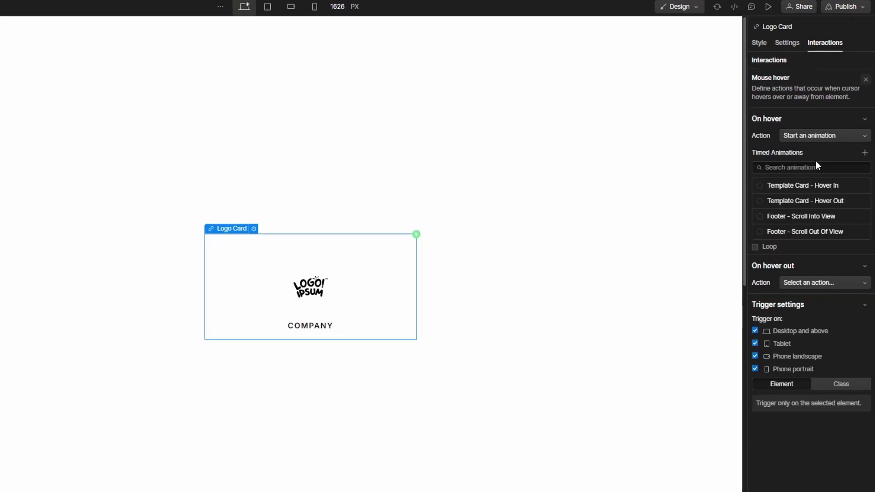
# Step: Create a new timed animation for the hover action named "Logo Card - Hover In"
pyautogui.click(864, 153)
pyautogui.write('Logo Card - Hover In')
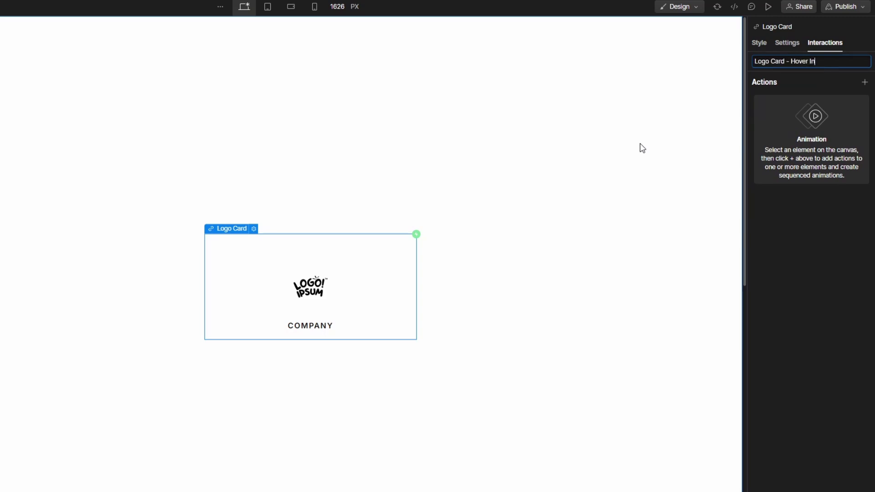
pyautogui.press('Return')
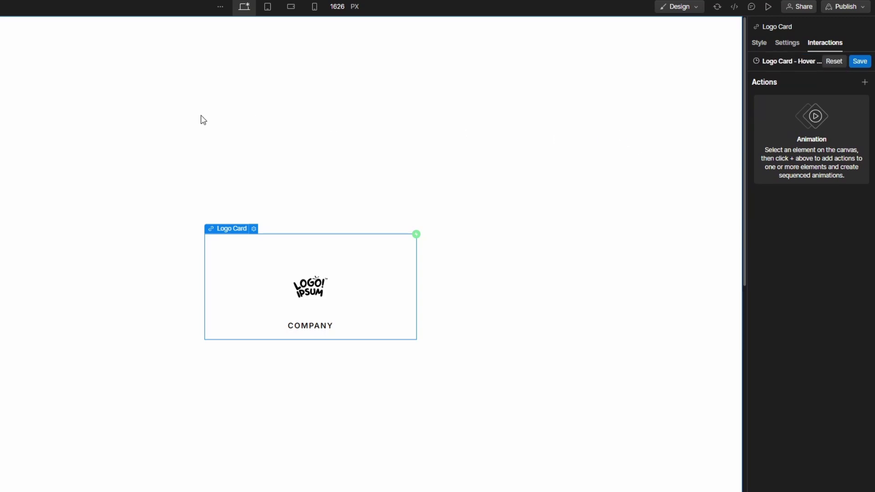
# Step: Add a Move action for the Logo Card Logo Inner Wrapper, set as initial state with a Y value of 0%
pyautogui.click(9, 56)
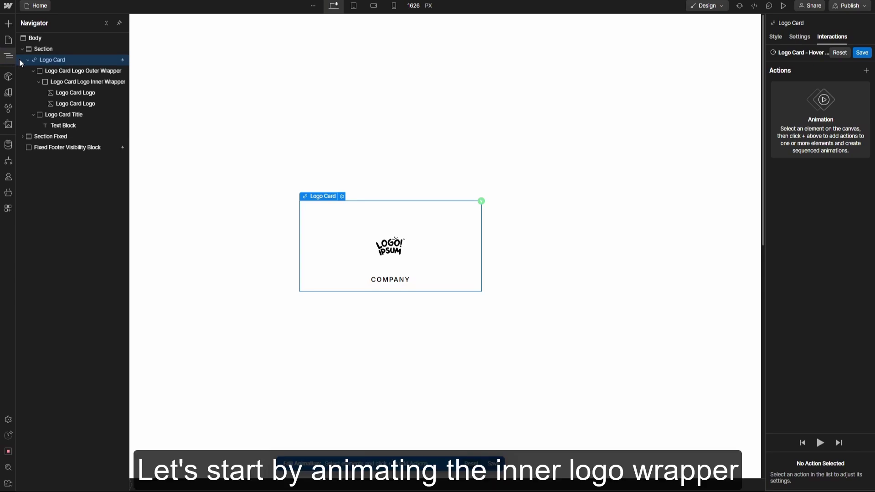
pyautogui.click(71, 85)
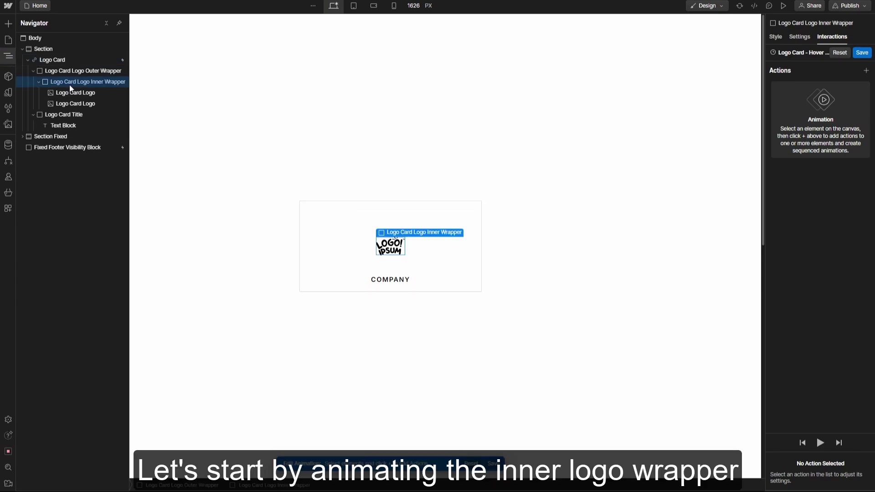
pyautogui.click(866, 71)
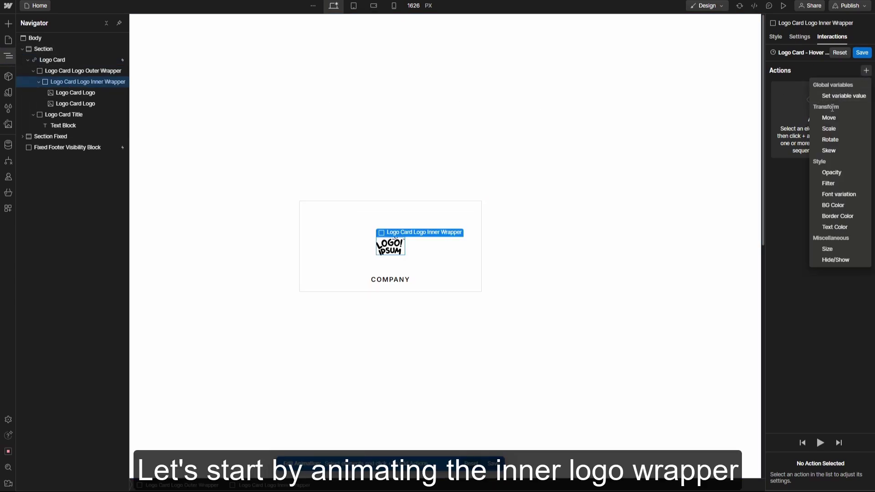
pyautogui.click(833, 116)
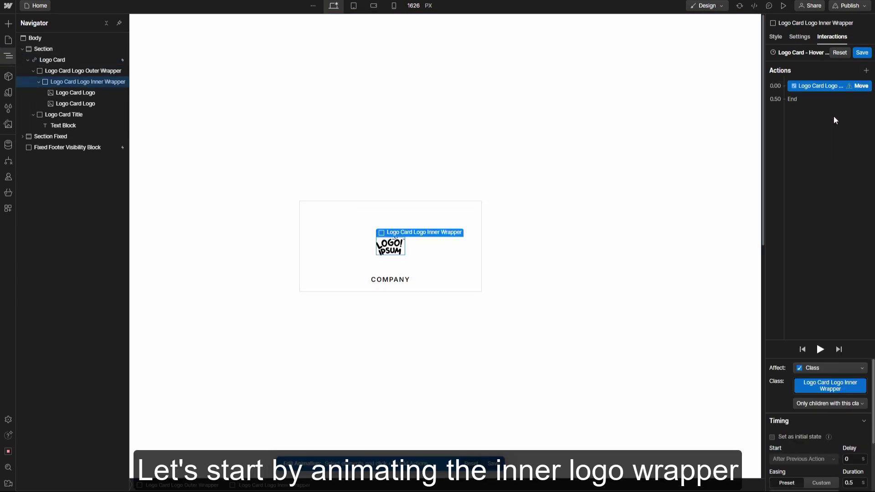
pyautogui.click(808, 434)
pyautogui.scroll(-1, 816, 437)
pyautogui.click(854, 471)
pyautogui.write('%')
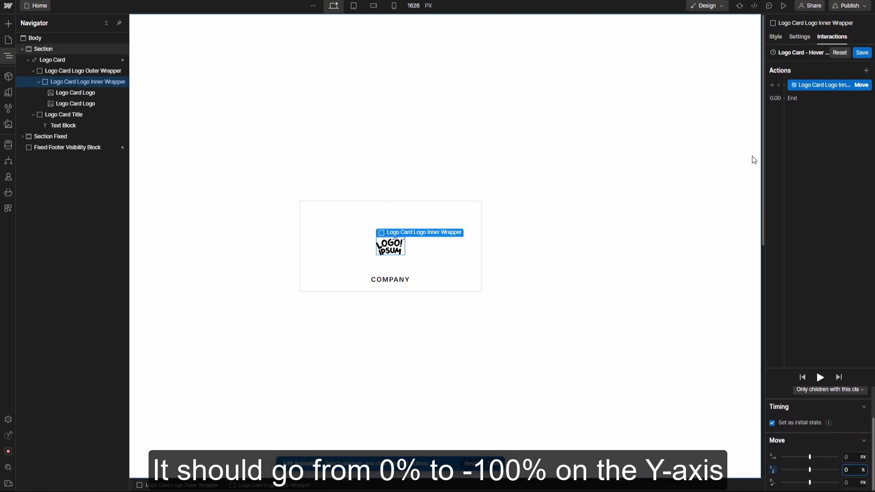
# Step: Add a second Move action for the inner wrapper to -100% on Y with Out Quint easing, and preview the animation
pyautogui.click(785, 98)
pyautogui.click(802, 150)
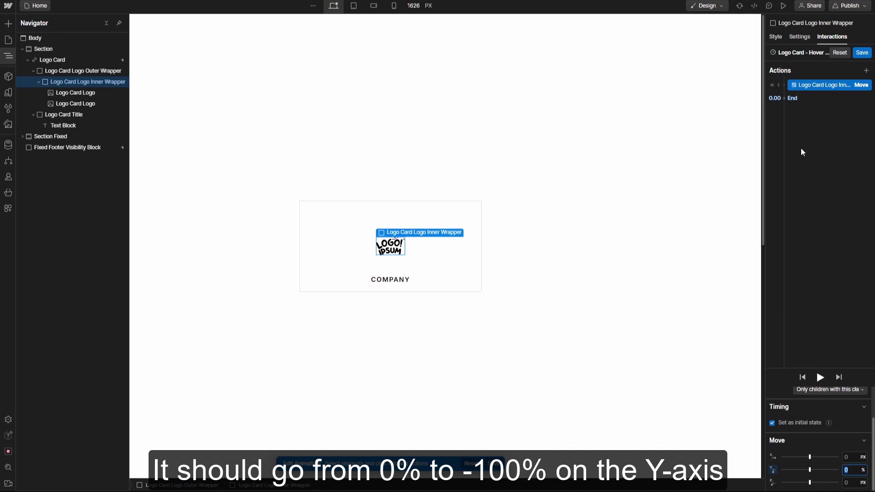
pyautogui.scroll(-2, 829, 392)
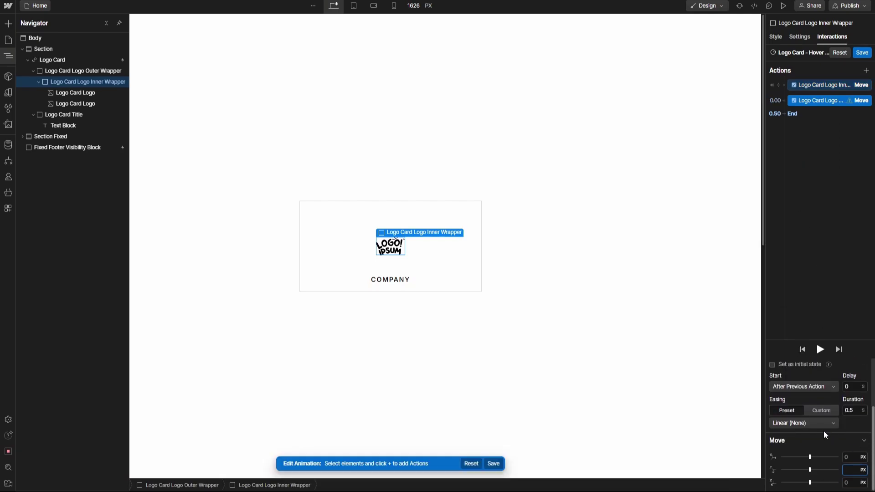
pyautogui.write('-100%')
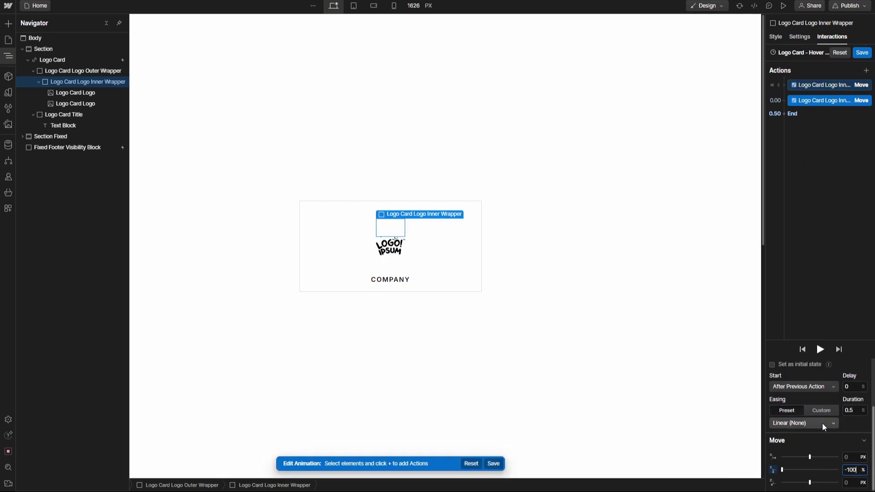
pyautogui.click(821, 423)
pyautogui.click(795, 237)
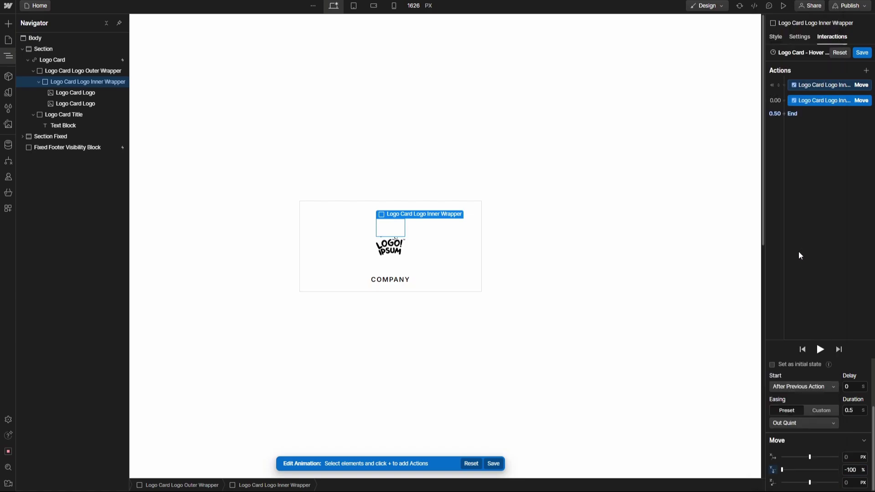
pyautogui.click(820, 349)
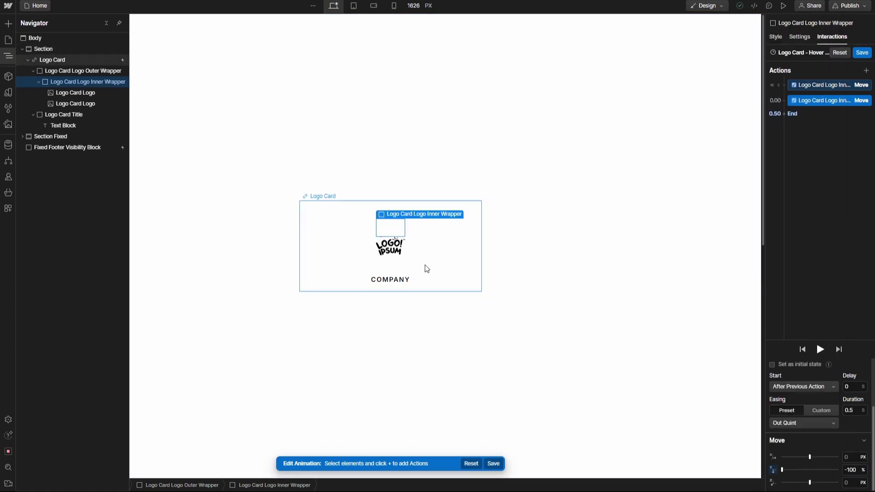
# Step: Add a Move action for the Logo Card Title div to the initial state with a Y value of 100%
pyautogui.click(433, 284)
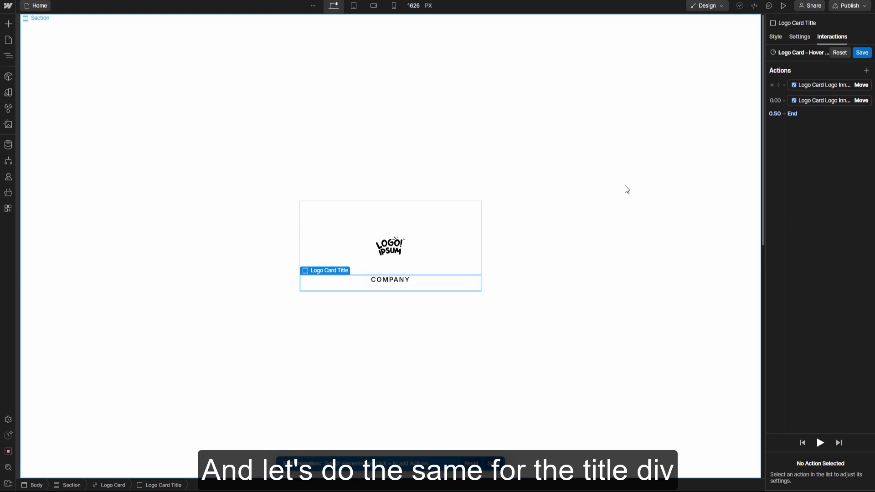
pyautogui.click(784, 85)
pyautogui.click(800, 132)
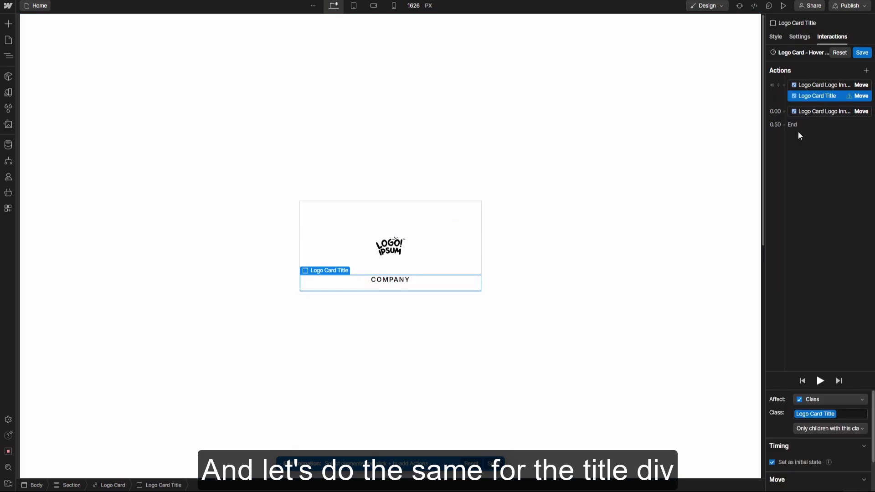
pyautogui.scroll(-1, 848, 451)
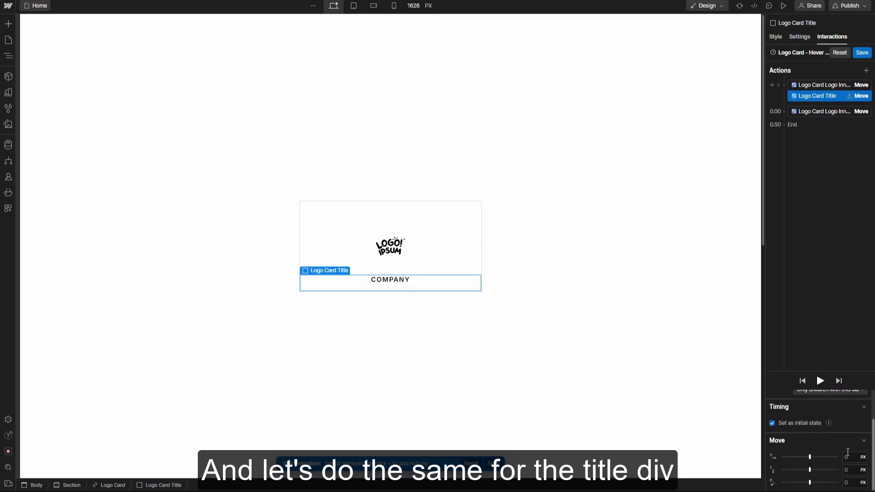
pyautogui.click(849, 470)
pyautogui.write('100%')
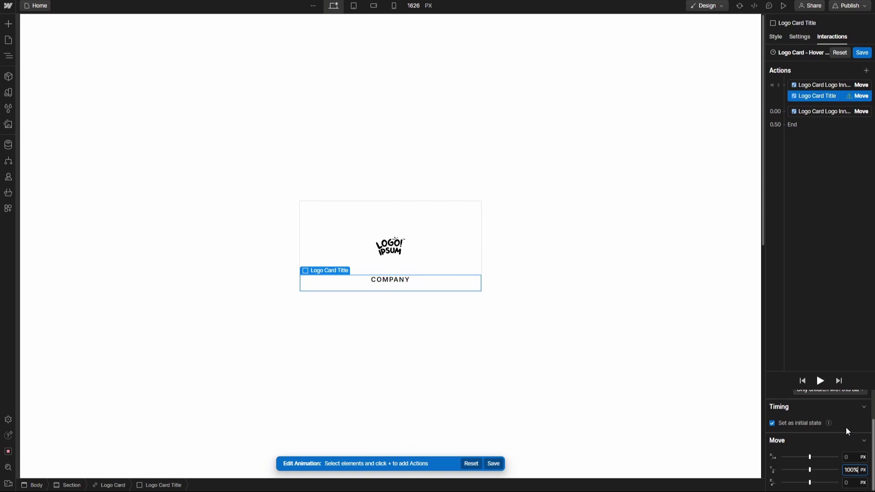
pyautogui.press('Return')
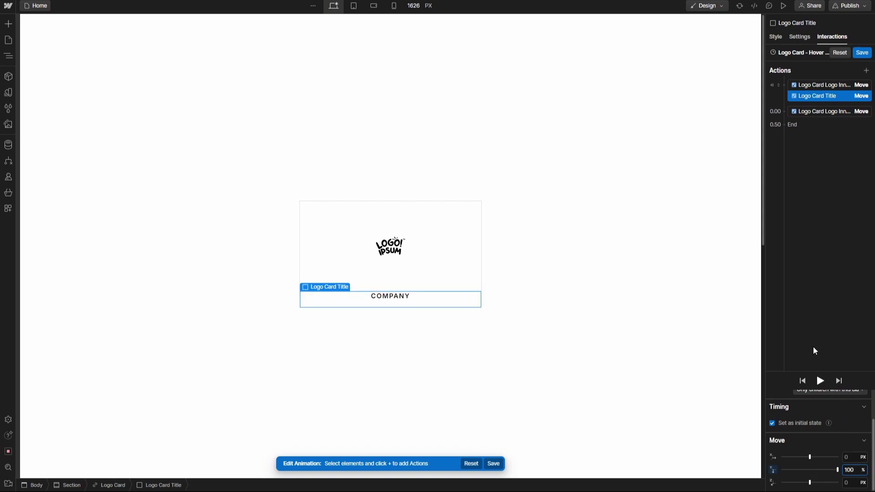
# Step: Add a title Move action to 0% on Y alongside the logo move, match that move's easing preset, and preview the animation
pyautogui.click(783, 110)
pyautogui.click(795, 155)
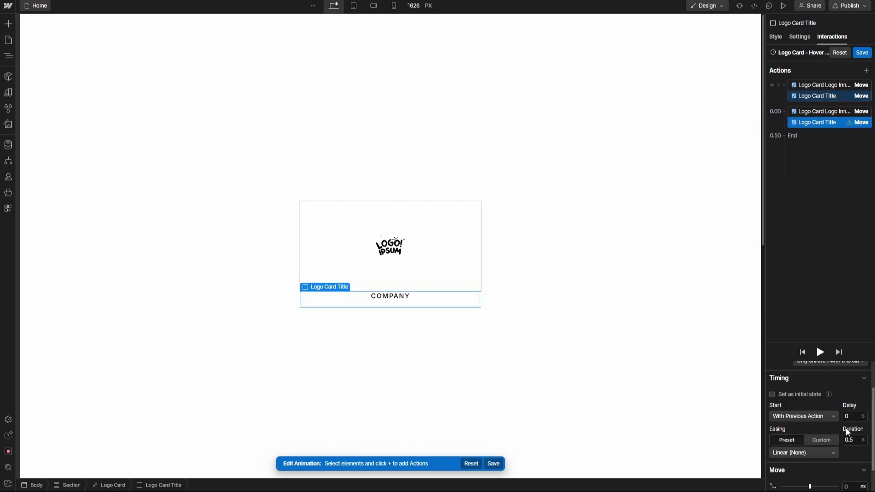
pyautogui.scroll(-1, 852, 456)
pyautogui.write('0%')
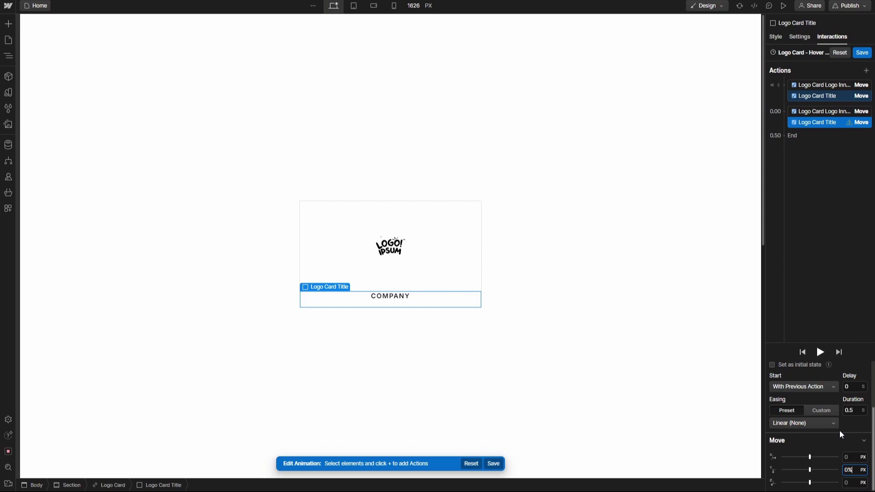
pyautogui.click(825, 424)
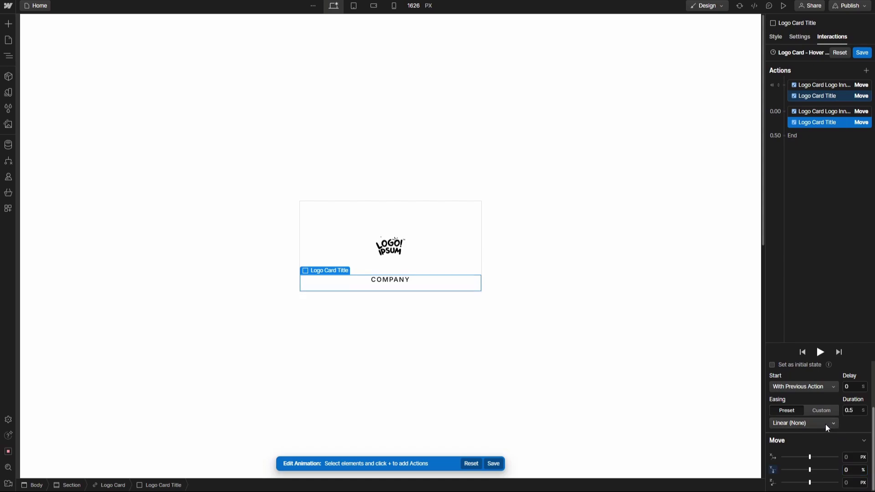
pyautogui.click(792, 233)
pyautogui.click(821, 352)
# Step: Add an Opacity action for the Logo Card Title, set as initial state with a value of 0%
pyautogui.click(786, 85)
pyautogui.click(801, 185)
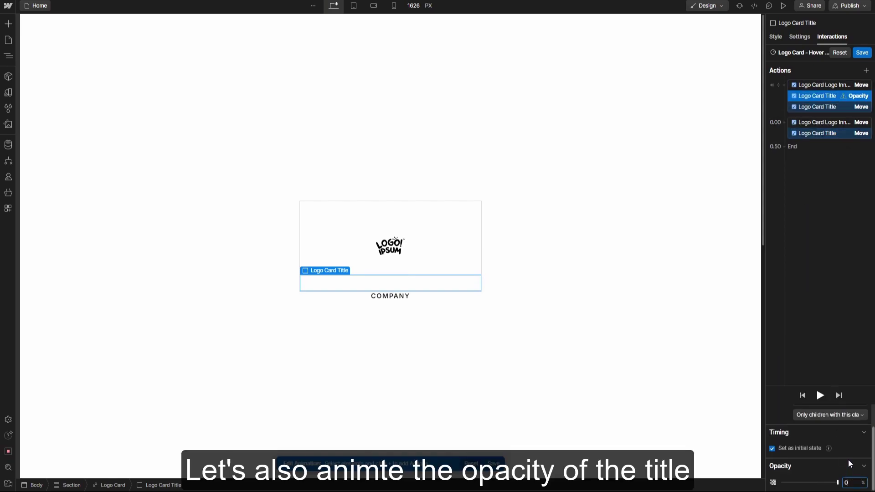
pyautogui.press('Return')
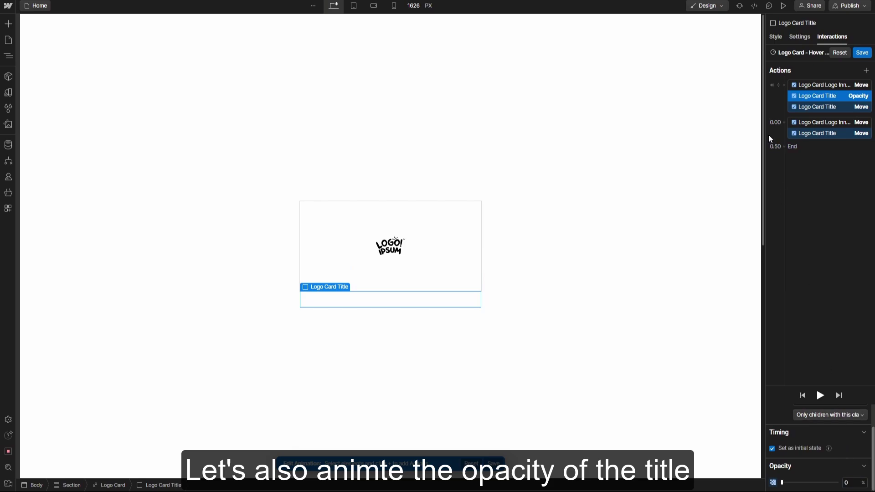
# Step: Add a title Opacity action to 100% alongside the timed moves with Out Quint easing, preview the animation and save it
pyautogui.click(786, 121)
pyautogui.click(821, 224)
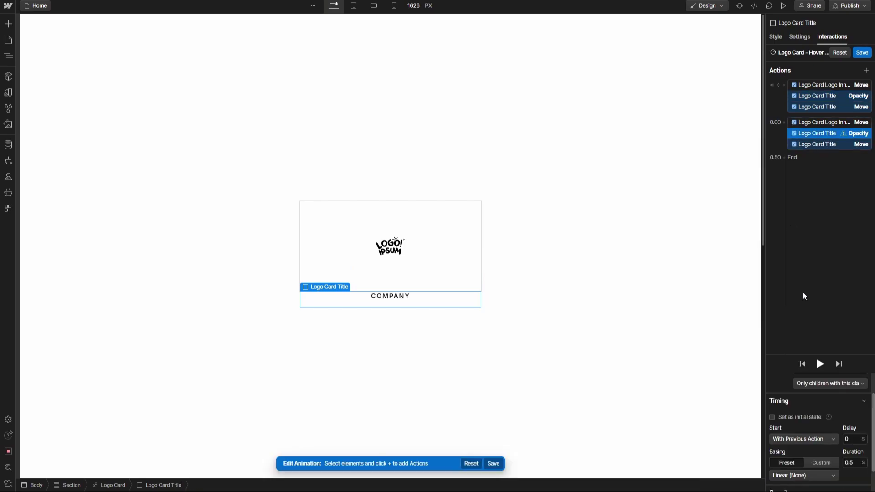
pyautogui.scroll(-1, 848, 454)
pyautogui.click(850, 479)
pyautogui.write('1')
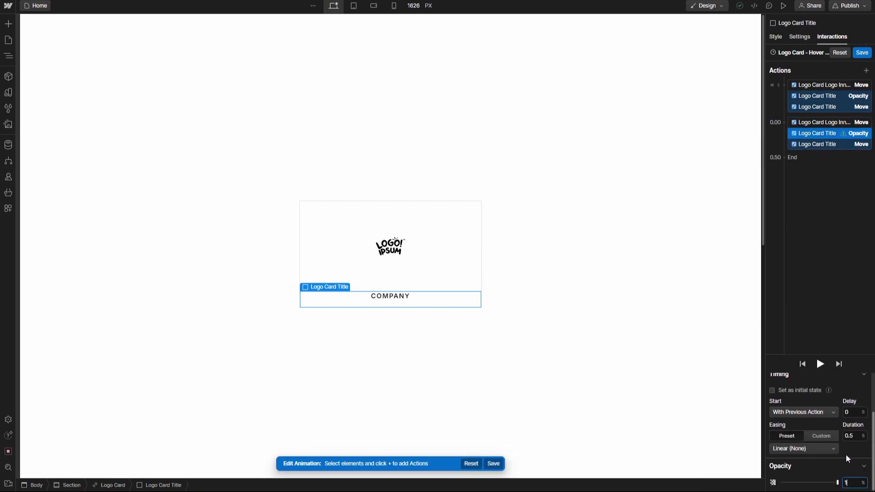
pyautogui.write('00')
pyautogui.click(830, 449)
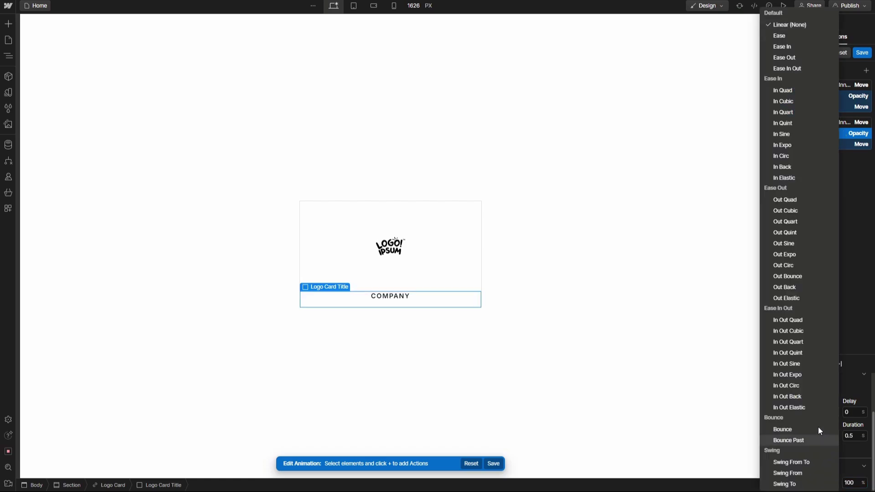
pyautogui.click(794, 233)
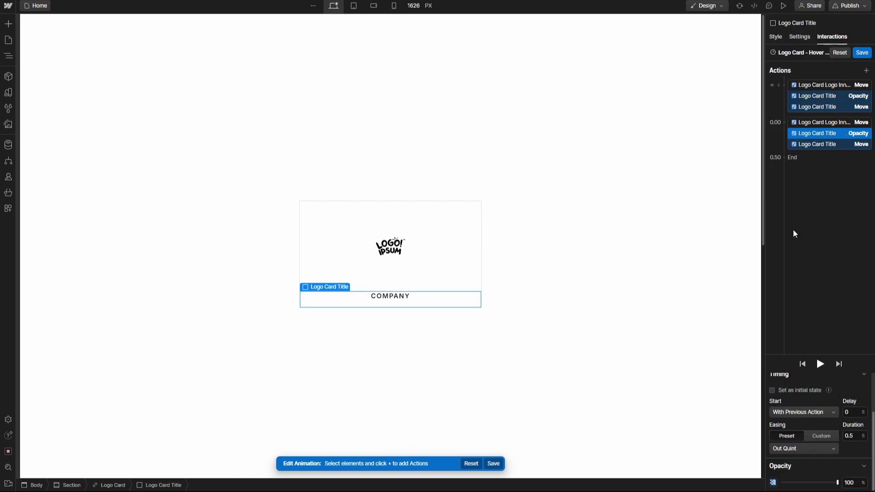
pyautogui.click(819, 364)
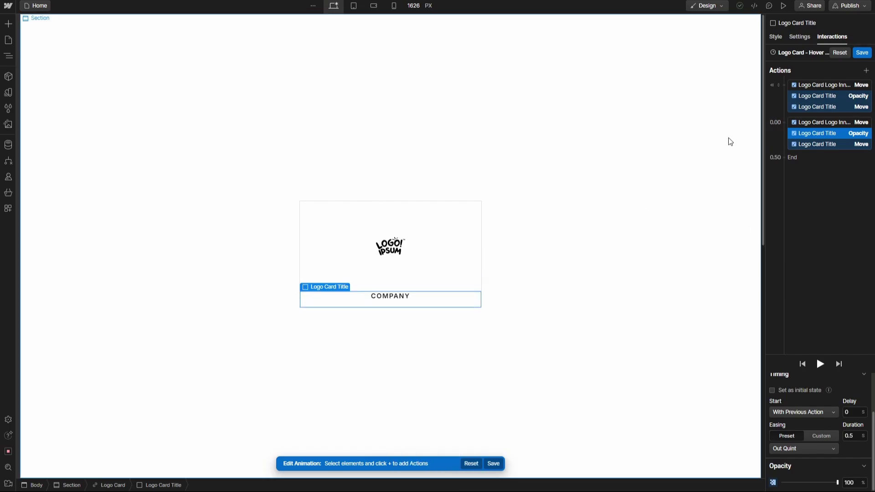
pyautogui.click(837, 55)
pyautogui.click(862, 53)
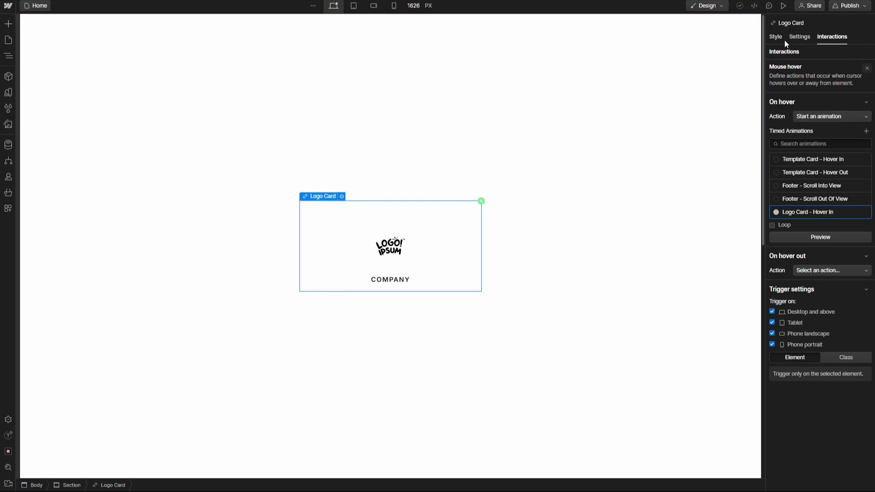
# Step: Reopen the Logo Card - Hover In animation and add a BG Color action for the Logo Card as initial state with #fefefe
pyautogui.click(813, 211)
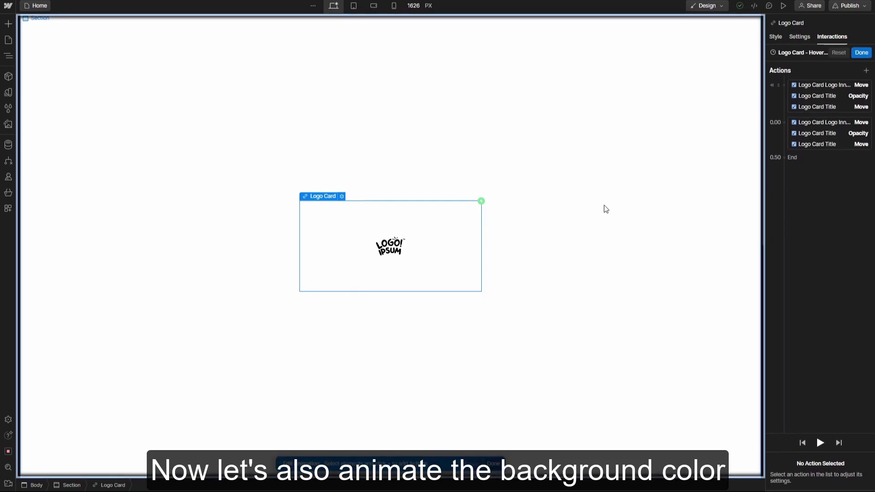
pyautogui.click(784, 85)
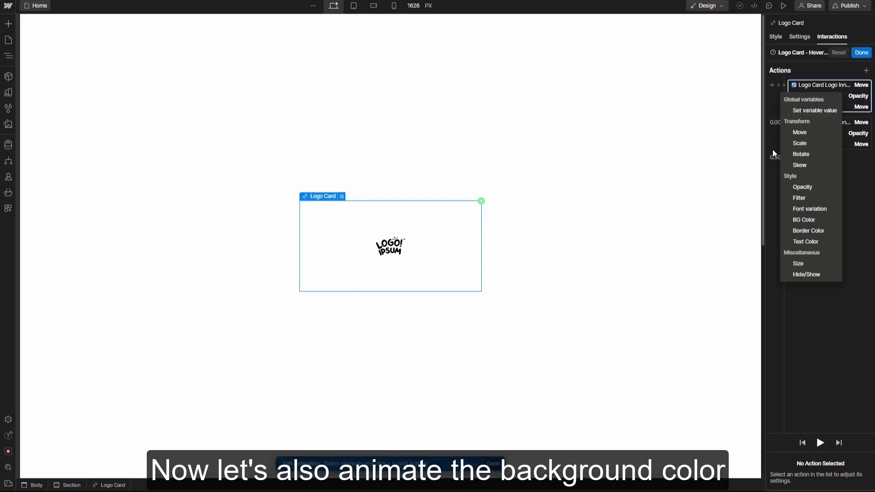
pyautogui.click(815, 225)
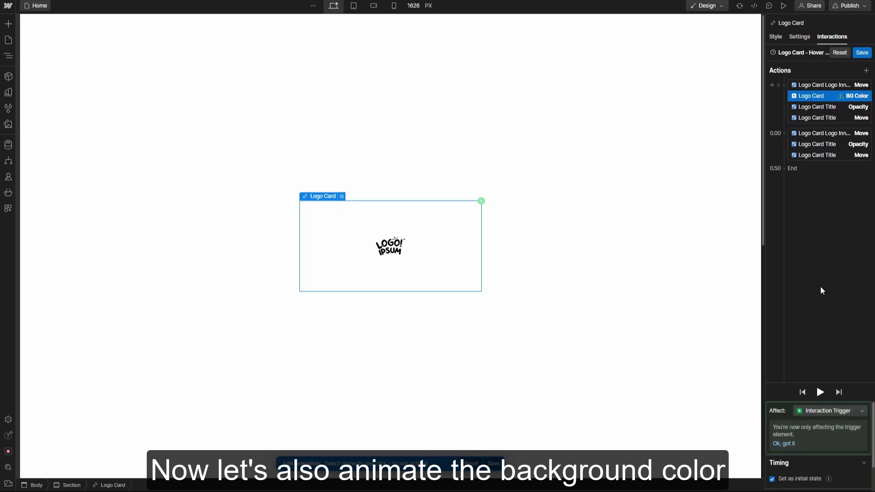
pyautogui.click(783, 480)
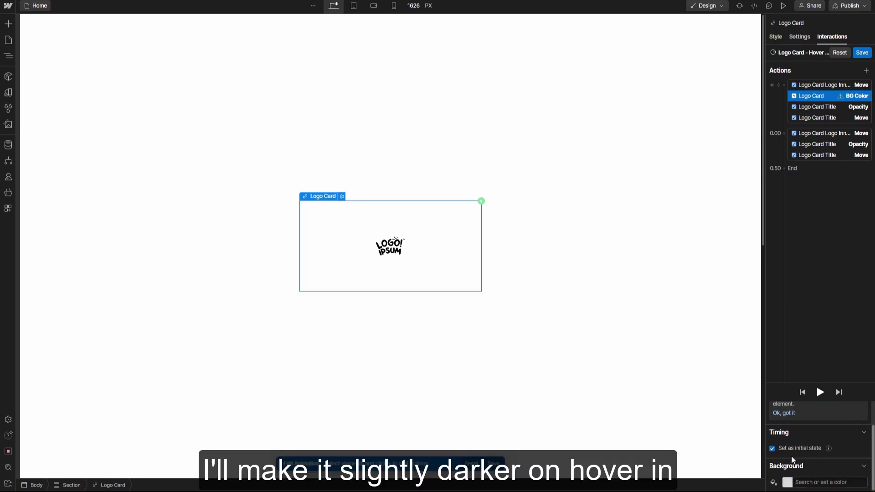
pyautogui.click(790, 486)
pyautogui.write('fefefe')
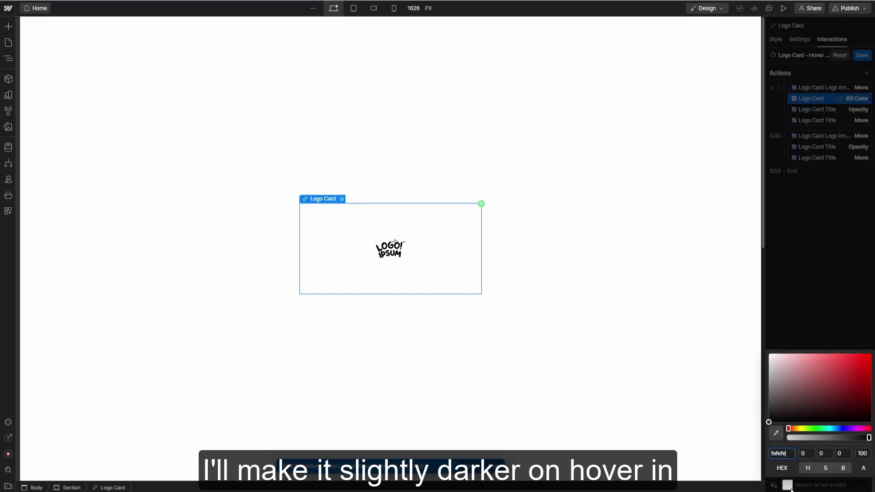
pyautogui.press('Tab')
pyautogui.click(791, 486)
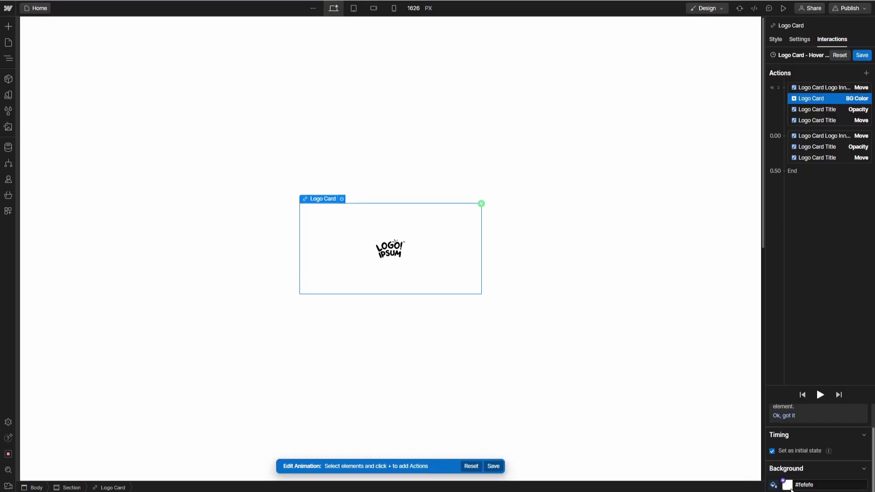
# Step: Add a timed BG Color action to #ebebeb for the Logo Card with Out Quint easing, preview the animation and save it
pyautogui.click(784, 136)
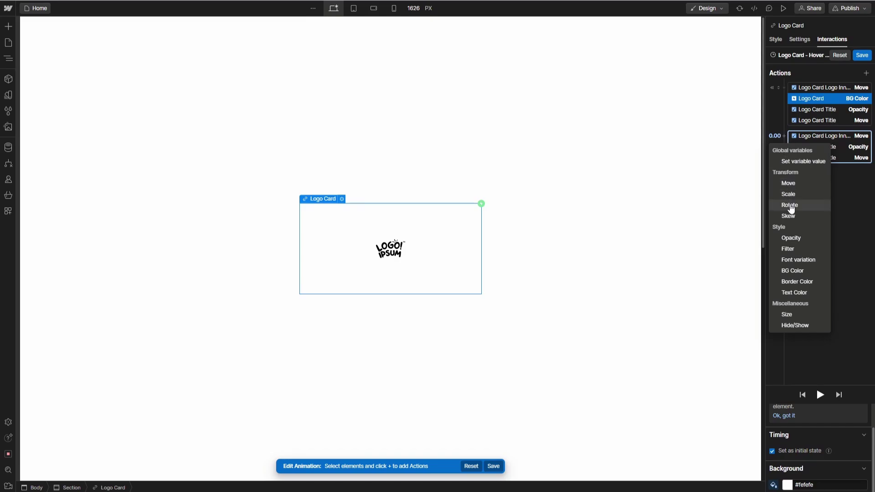
pyautogui.click(793, 271)
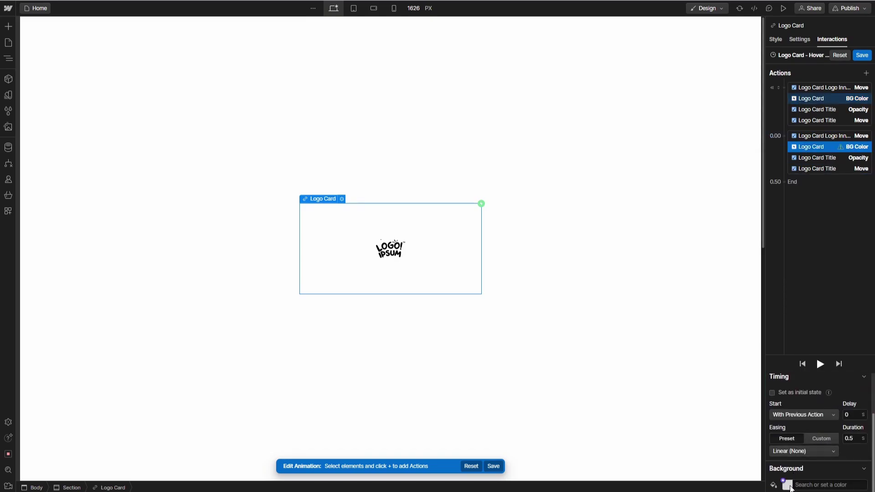
pyautogui.click(788, 485)
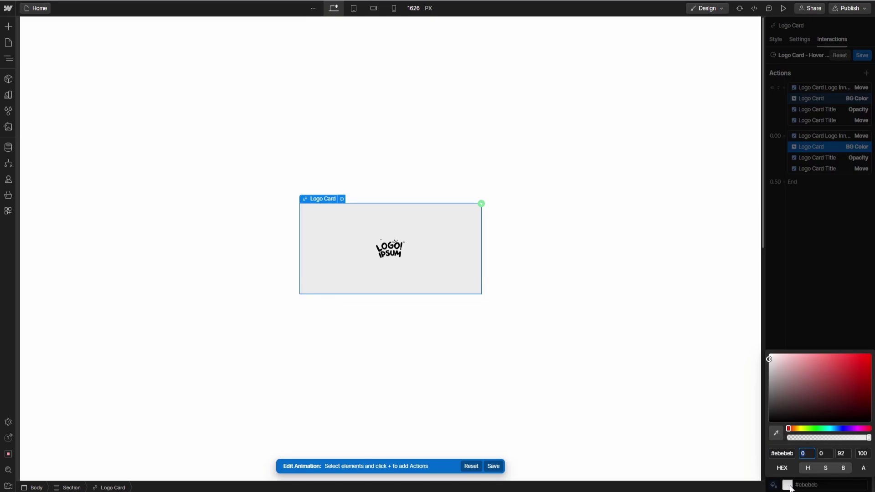
pyautogui.hotkey('shift', 'Tab')
pyautogui.click(790, 486)
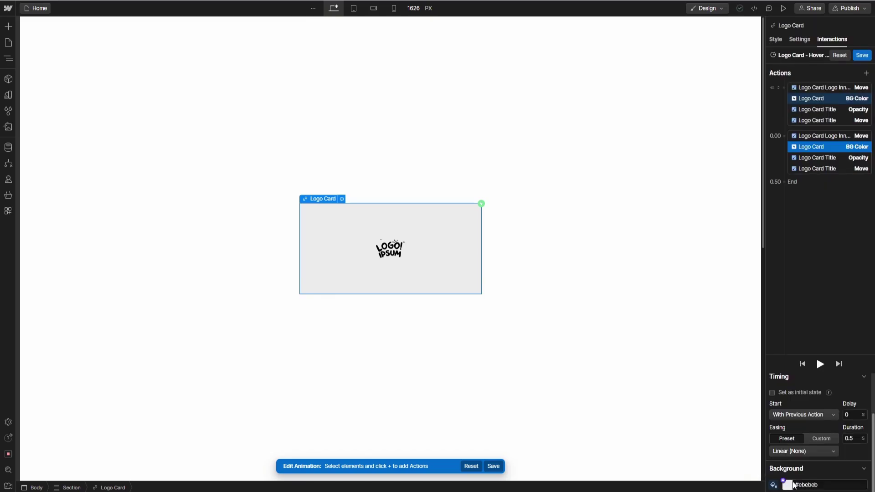
pyautogui.click(802, 454)
pyautogui.click(798, 236)
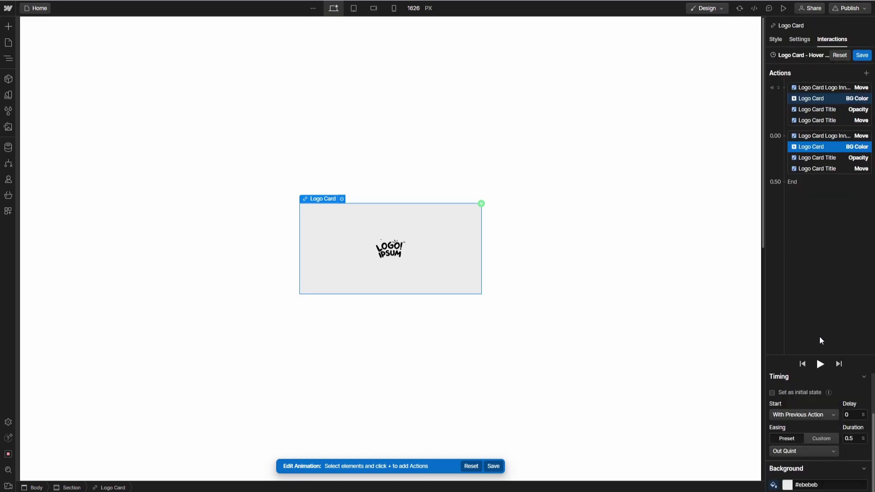
pyautogui.click(824, 366)
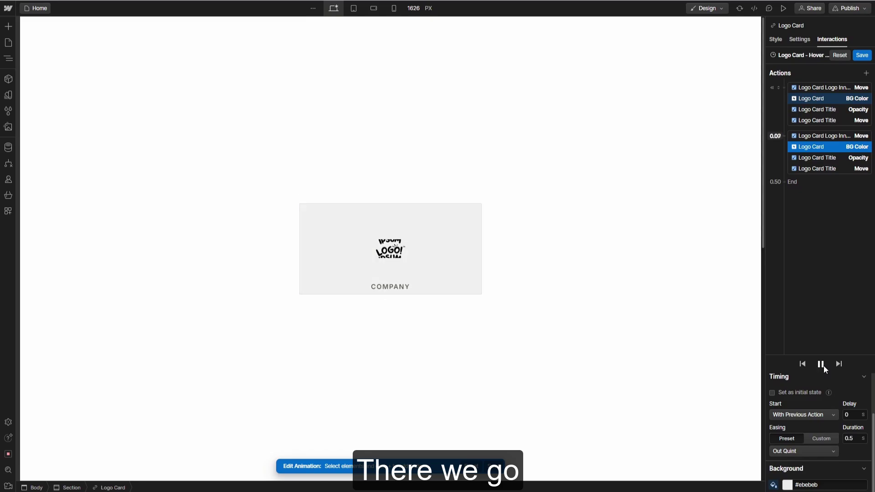
pyautogui.click(820, 364)
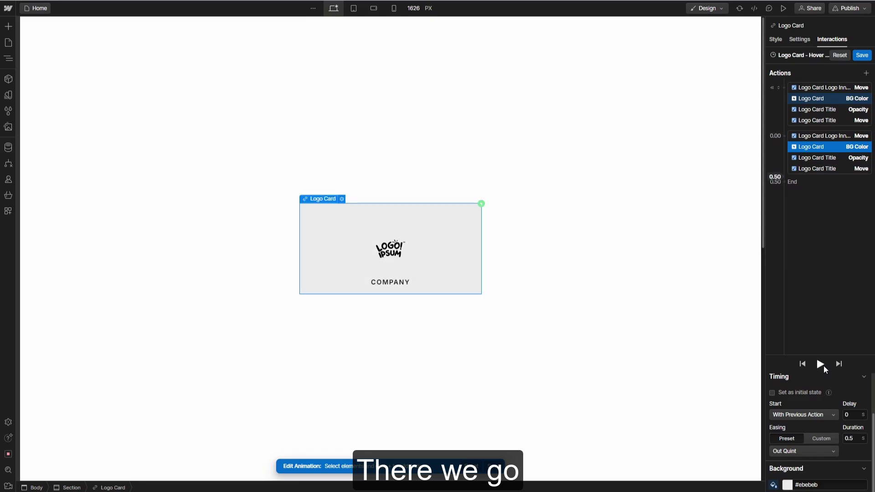
pyautogui.click(820, 364)
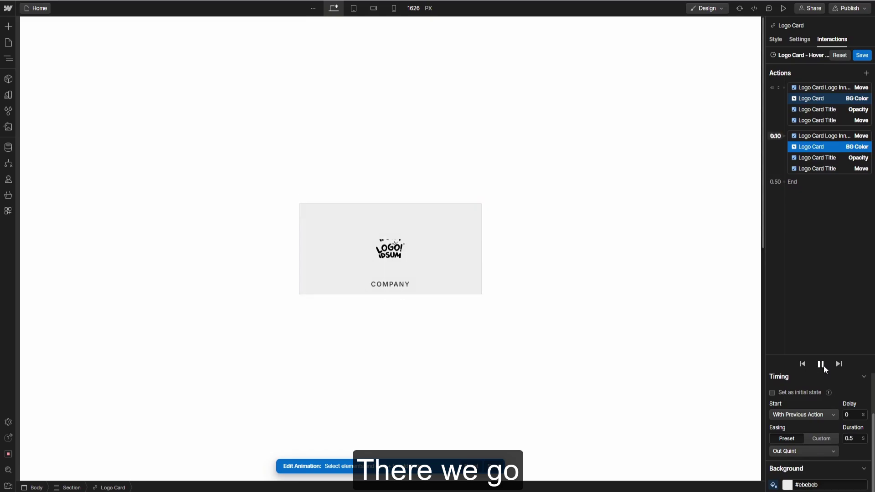
pyautogui.click(864, 57)
# Step: Set the hover-out action to start an animation, duplicate Logo Card - Hover In for it, and open the copy
pyautogui.click(816, 273)
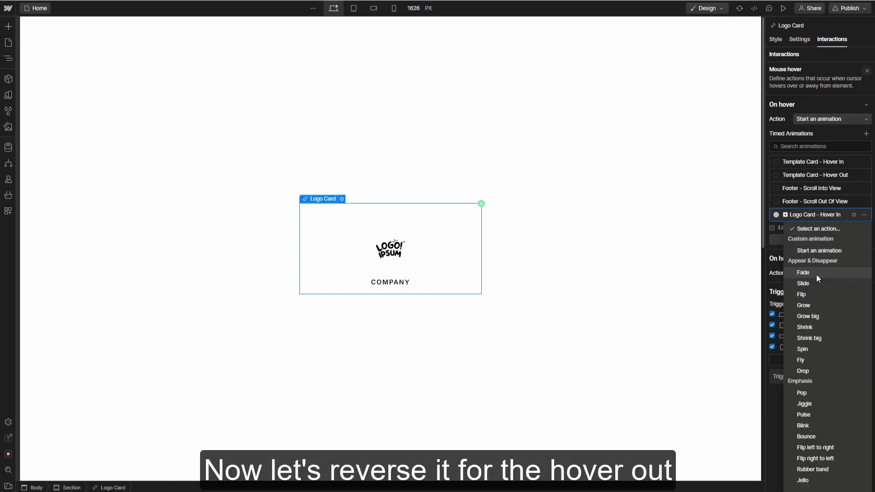
pyautogui.click(818, 253)
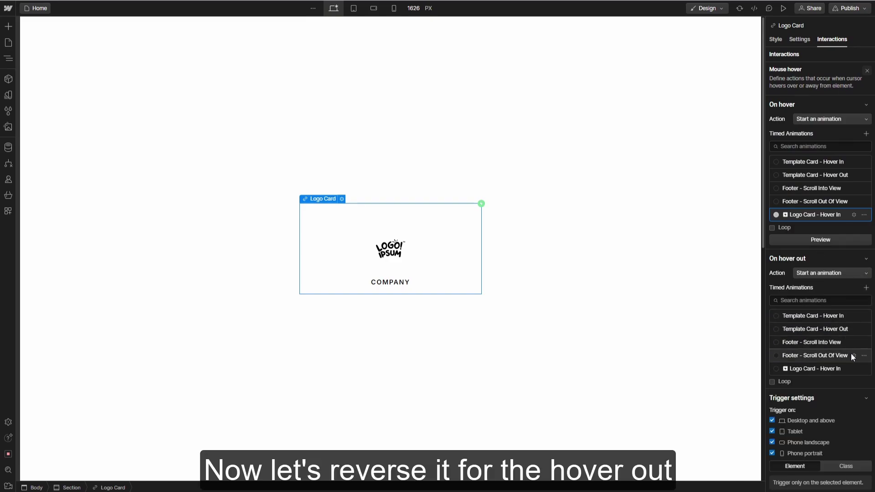
pyautogui.click(864, 370)
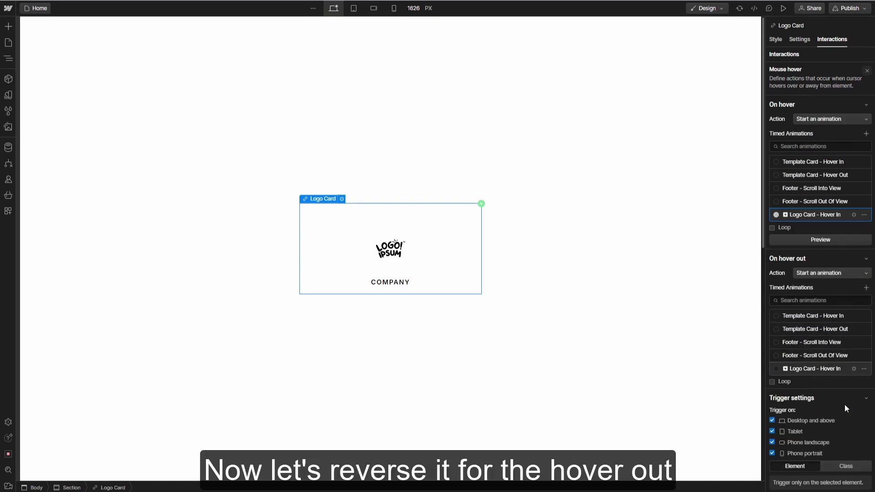
pyautogui.click(844, 405)
pyautogui.click(825, 396)
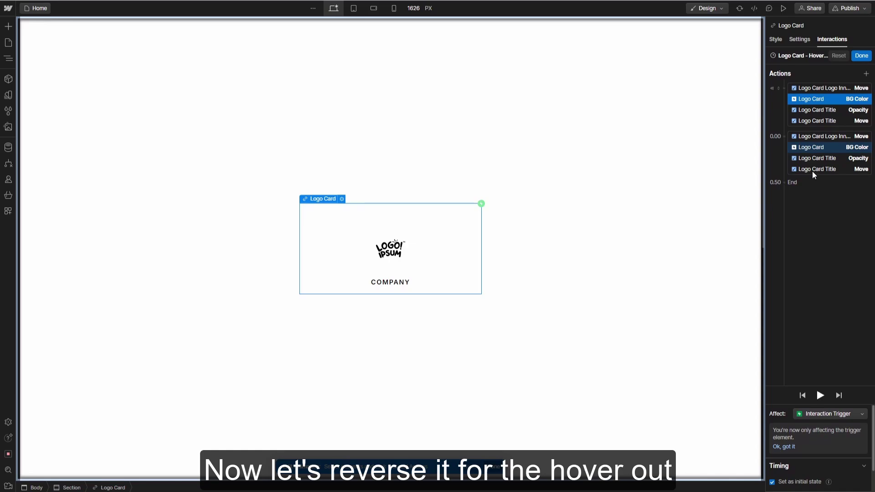
# Step: Rename the duplicated animation as Logo Card - Hover Out
pyautogui.click(800, 56)
pyautogui.click(836, 55)
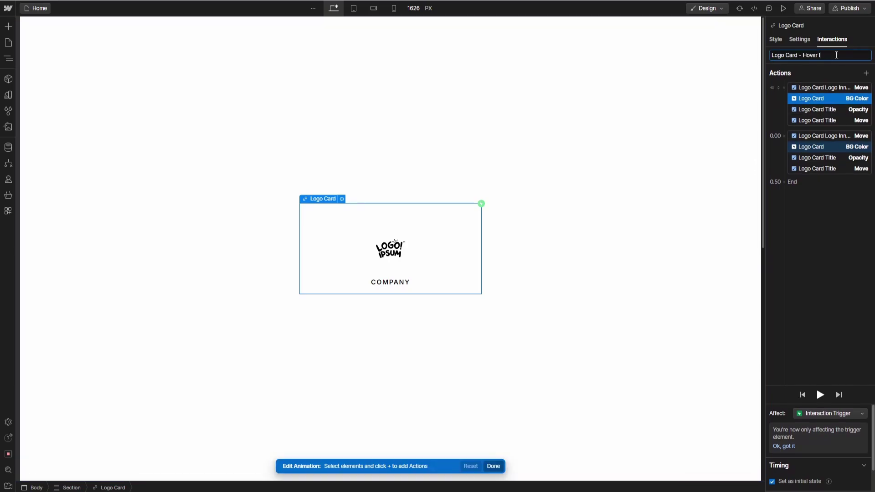
pyautogui.write('Out')
pyautogui.press('Return')
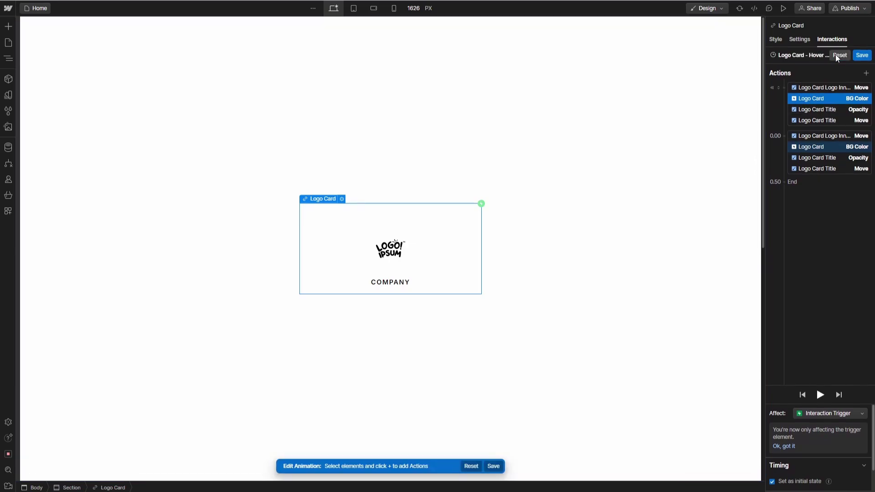
# Step: Delete all four timed actions at 0.00 s from the hover-out animation, keeping only the initial-state actions
pyautogui.click(824, 135)
pyautogui.keyDown('shift'); pyautogui.click(821, 168); pyautogui.keyUp('shift')
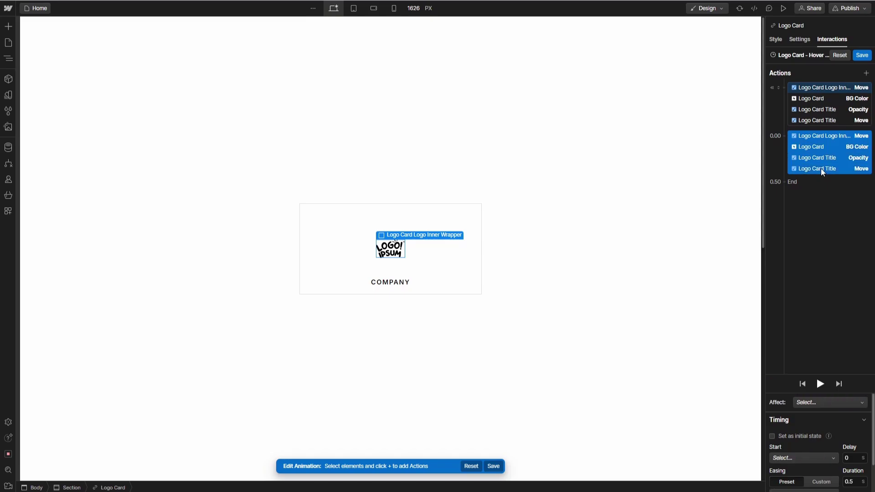
pyautogui.rightClick(822, 169)
pyautogui.click(824, 177)
# Step: Turn off the initial state for the four remaining actions together, give them Out Quint easing, and save the hover-out animation
pyautogui.keyDown('shift'); pyautogui.click(819, 90); pyautogui.keyUp('shift')
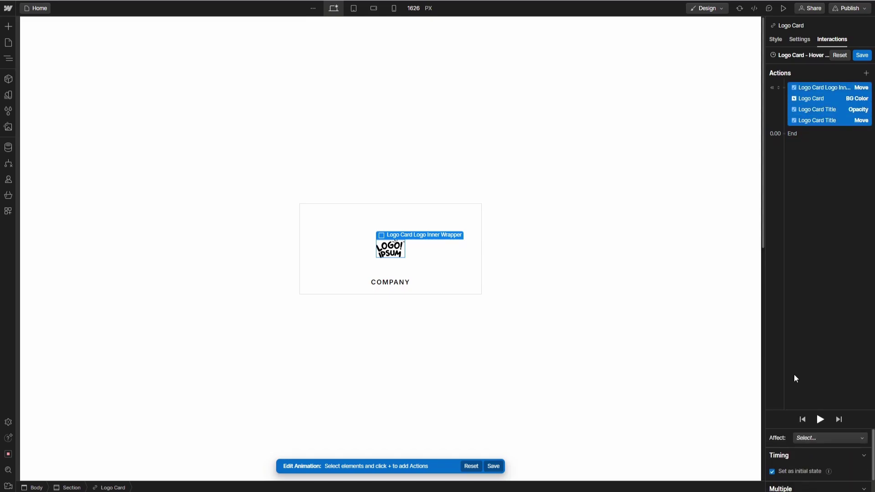
pyautogui.scroll(-1, 797, 454)
pyautogui.scroll(-1, 797, 454)
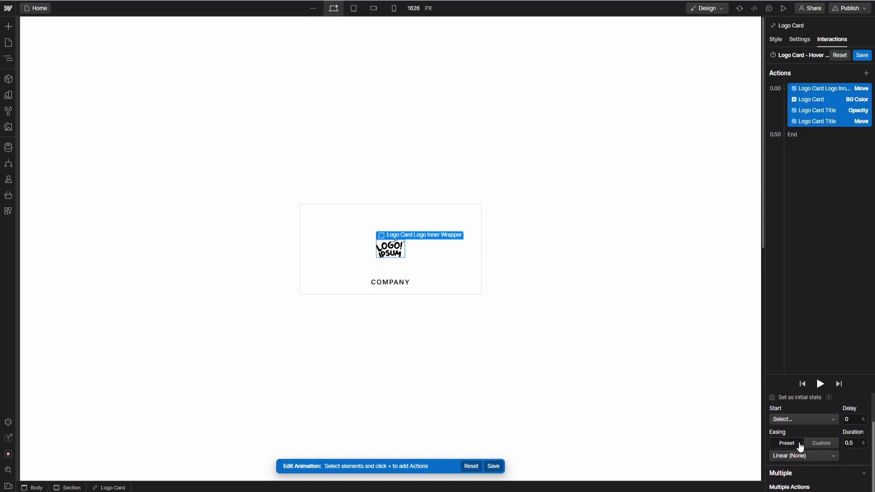
pyautogui.click(798, 455)
pyautogui.click(789, 233)
pyautogui.click(861, 55)
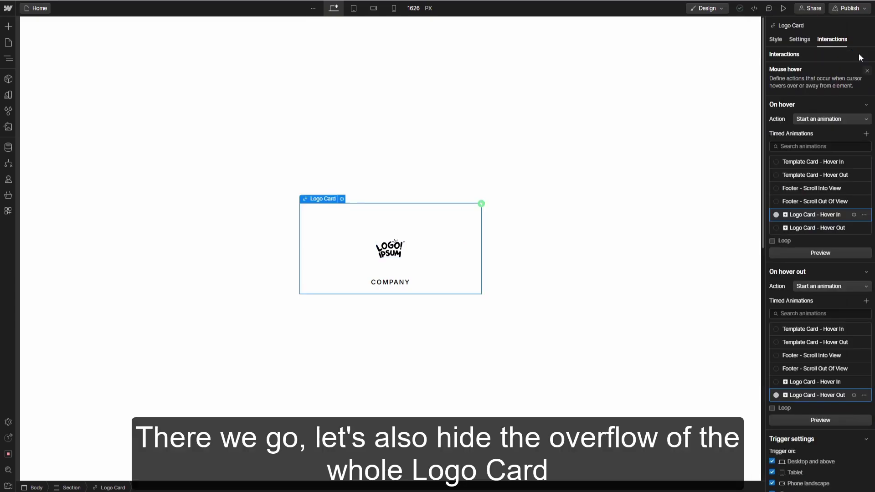
# Step: Set the Logo Card's overflow to hidden and preview the page
pyautogui.click(775, 39)
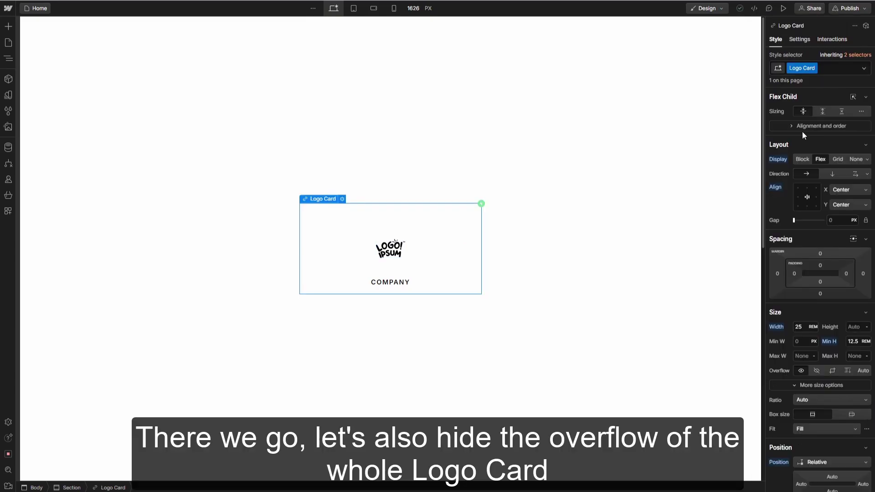
pyautogui.click(816, 371)
pyautogui.click(667, 90)
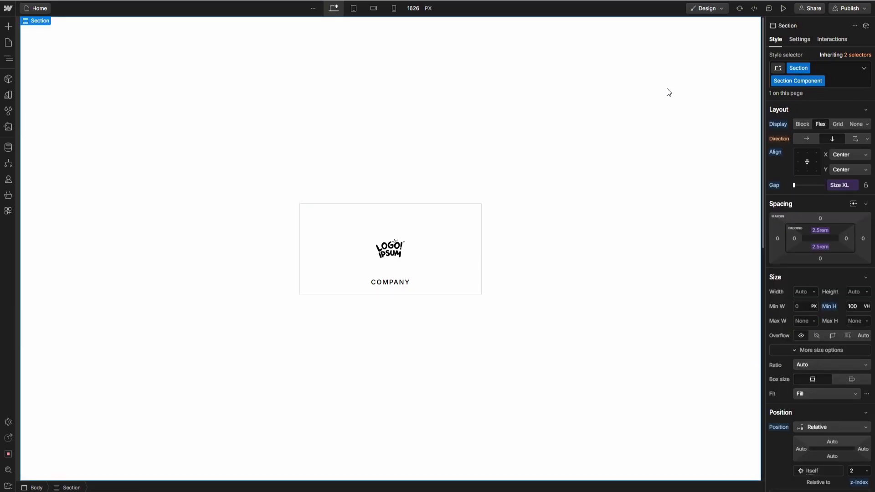
pyautogui.click(782, 8)
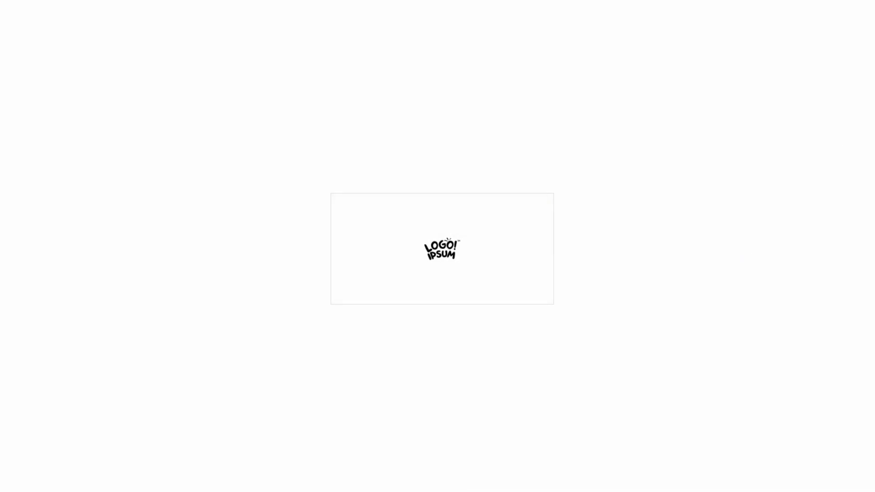
# Step: Leave the page preview and remove all border styling from the Logo Card
pyautogui.hotkey('shift', 'p')
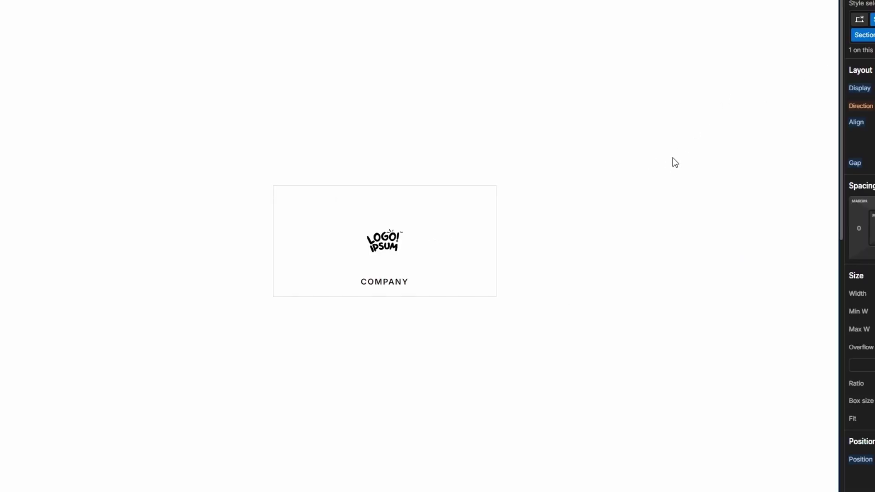
pyautogui.click(466, 219)
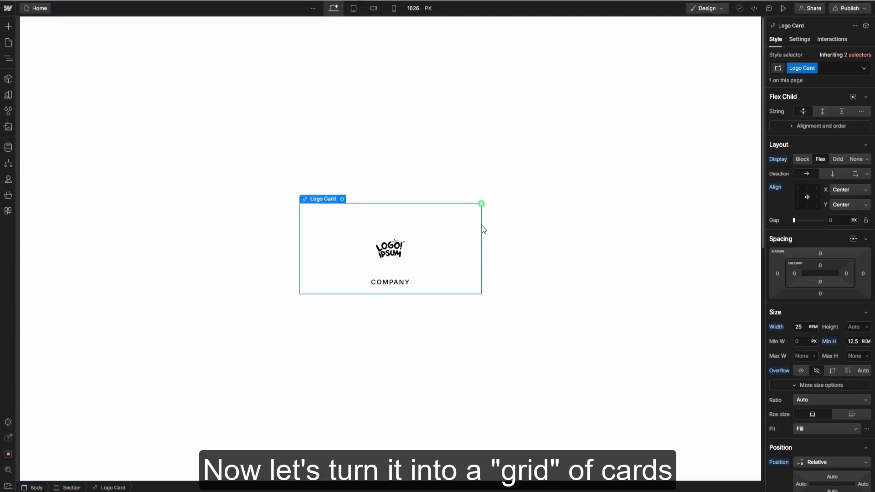
pyautogui.scroll(-15, 821, 347)
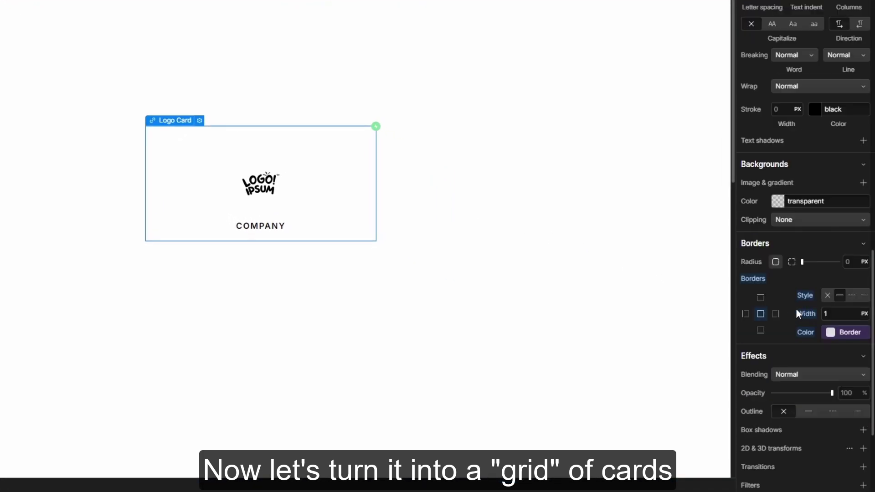
pyautogui.keyDown('alt'); pyautogui.click(752, 279); pyautogui.keyUp('alt')
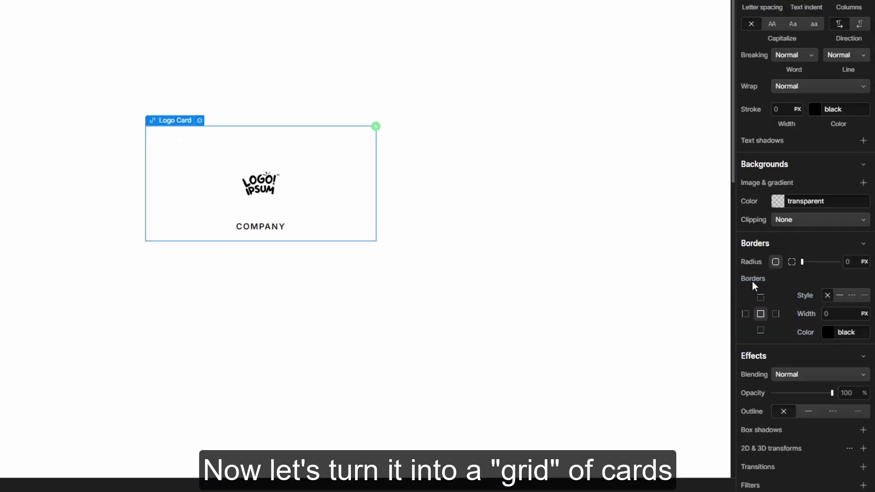
pyautogui.click(620, 263)
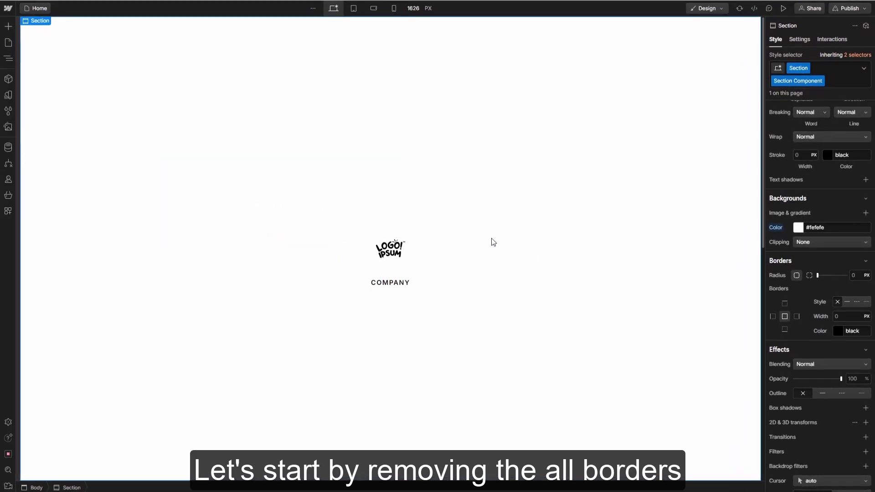
# Step: Turn the Logo Card link block into a component named Logo Card
pyautogui.click(475, 233)
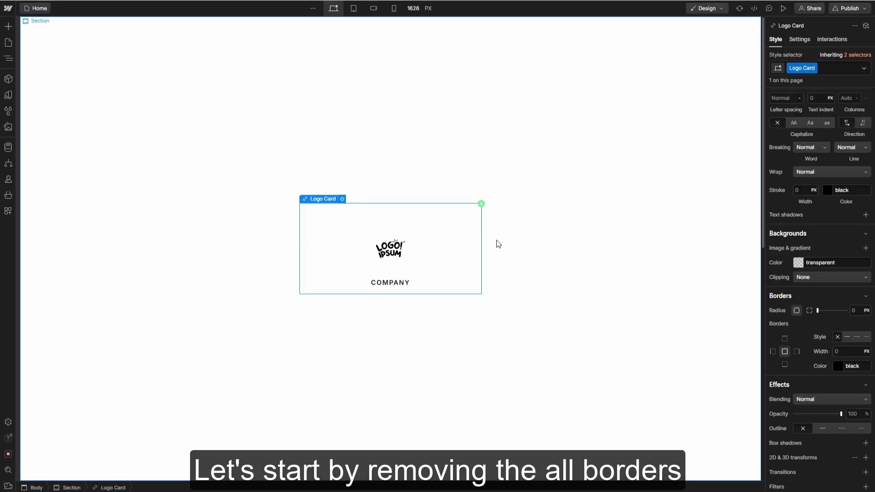
pyautogui.rightClick(318, 199)
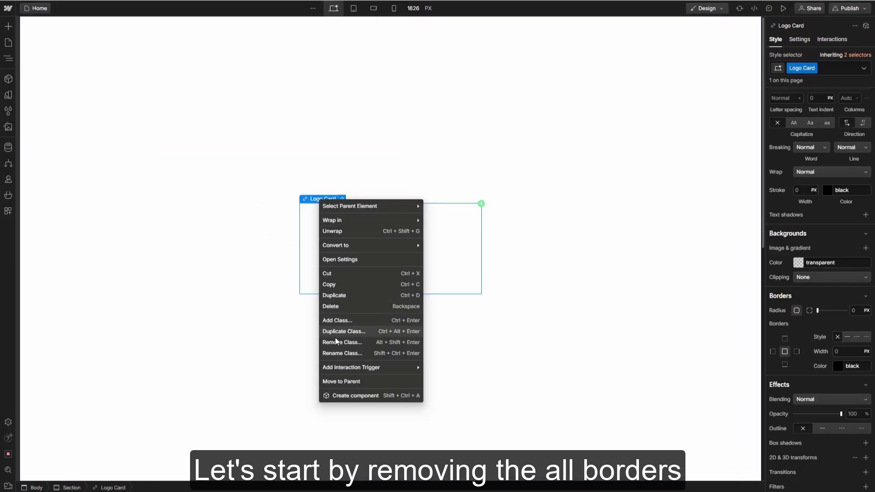
pyautogui.click(351, 394)
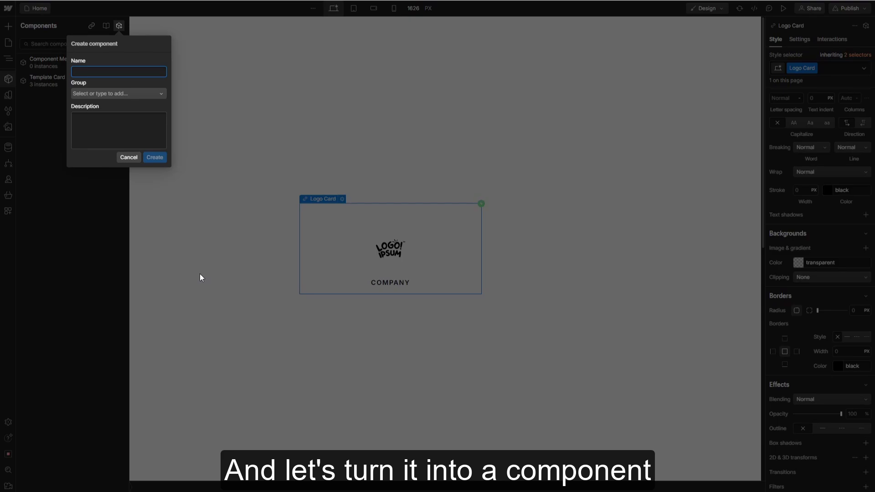
pyautogui.write('Logo Card')
pyautogui.click(156, 158)
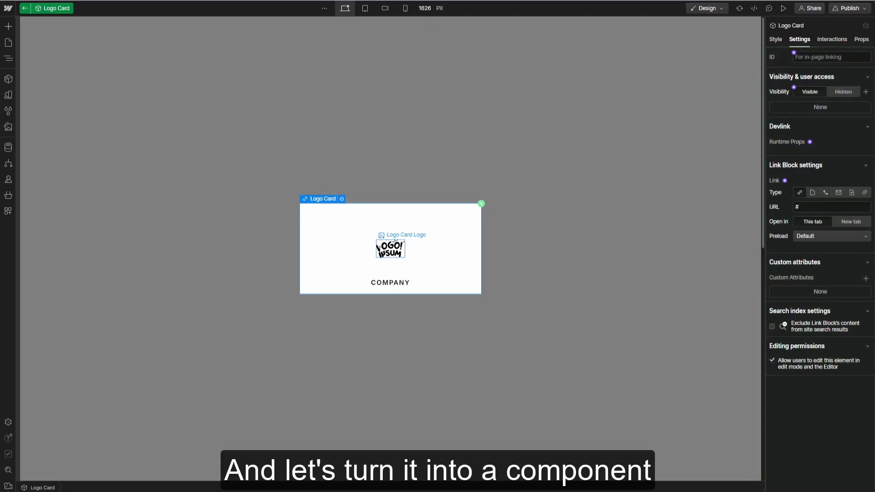
# Step: Create an image property named Logo for the upper Logo Card Logo image and connect it
pyautogui.click(386, 250)
pyautogui.click(795, 176)
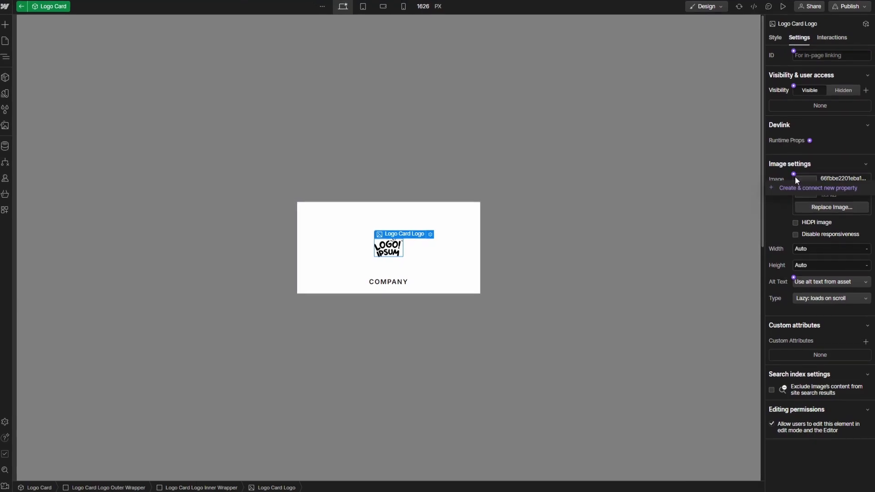
pyautogui.click(802, 187)
pyautogui.write('Logo')
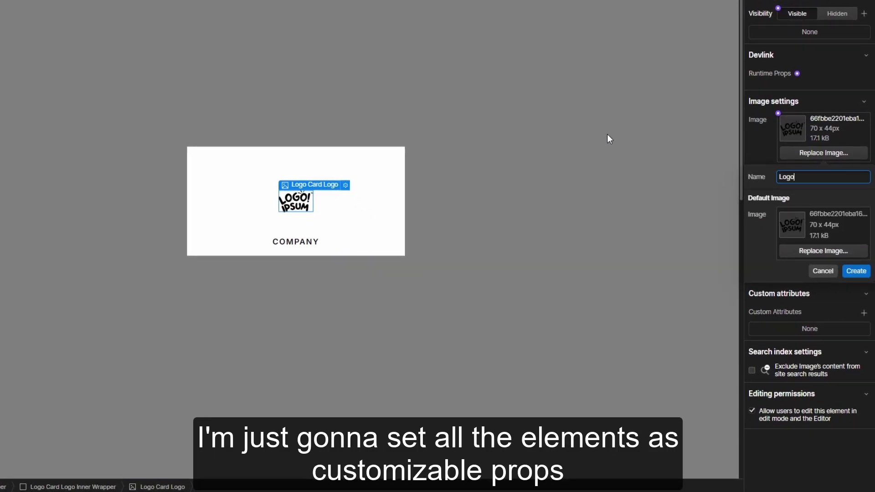
pyautogui.click(855, 271)
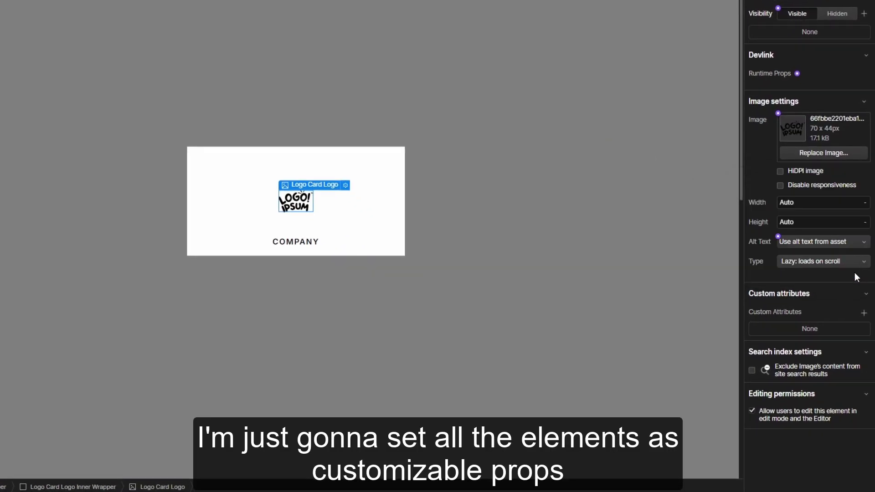
# Step: Connect the image of the second Logo Card Logo to the existing Logo property
pyautogui.click(7, 58)
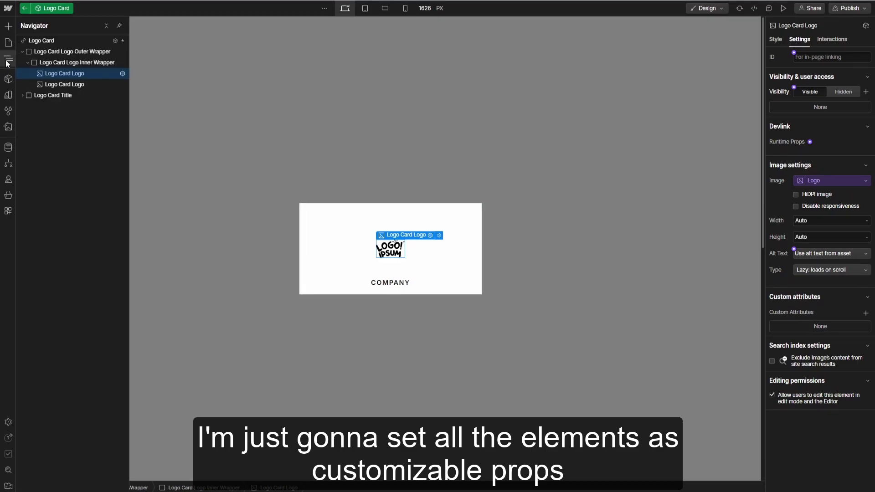
pyautogui.click(58, 85)
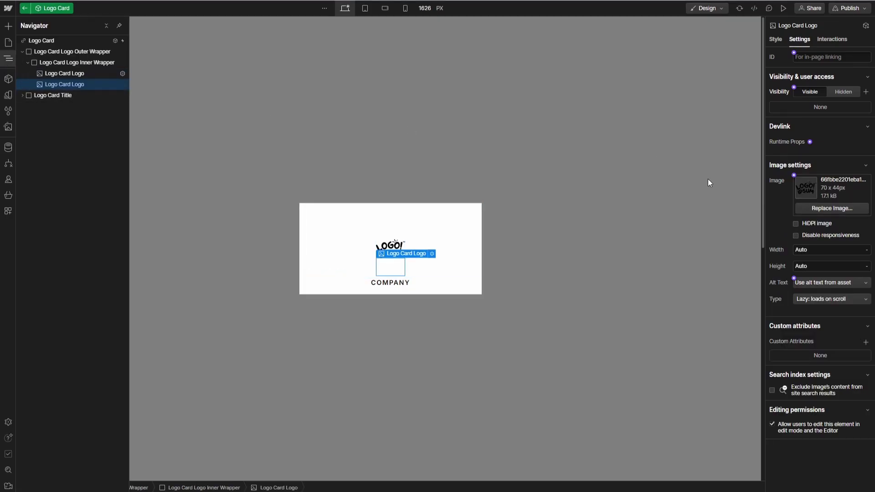
pyautogui.click(792, 177)
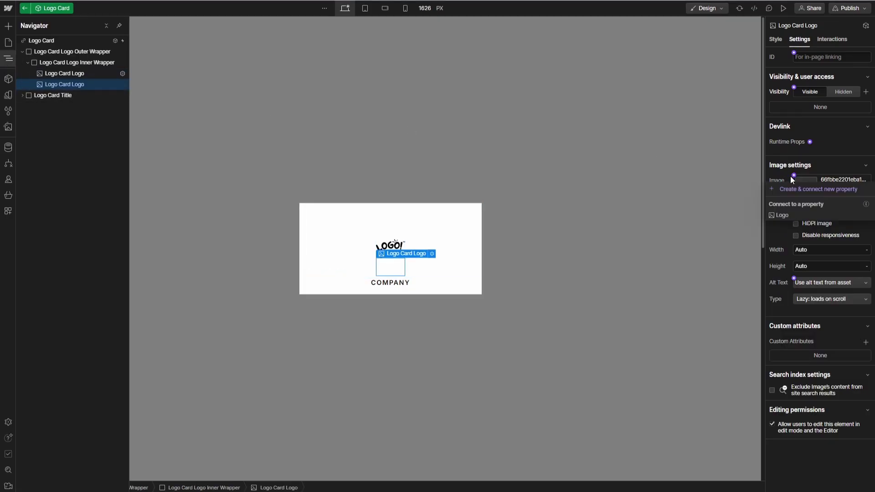
pyautogui.click(795, 215)
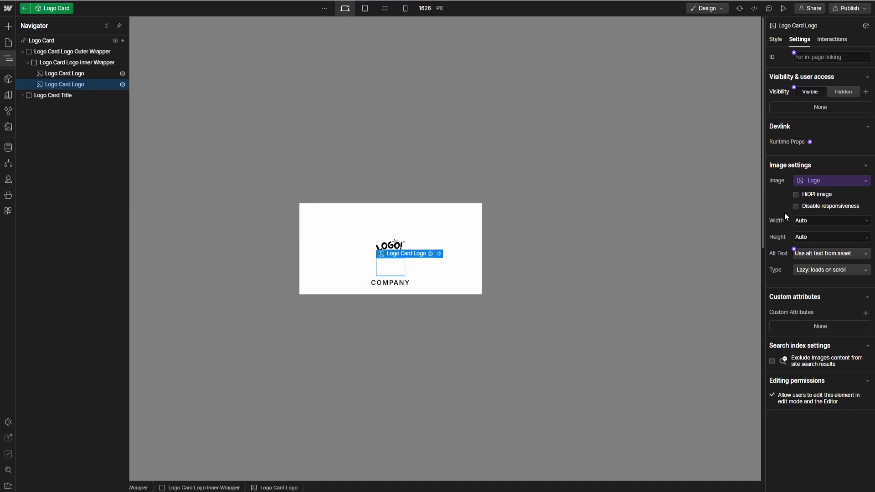
# Step: Create a single-line text property named Company for the card's title text, connect it, and exit component editing
pyautogui.doubleClick(394, 283)
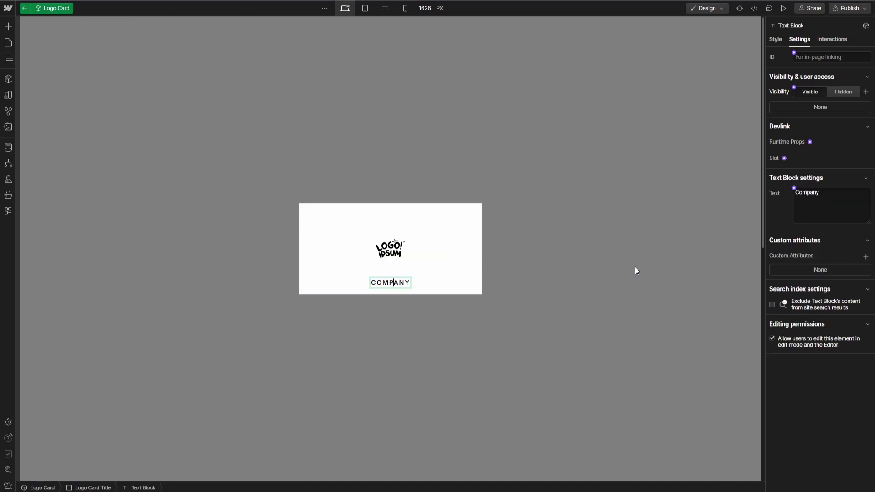
pyautogui.click(793, 195)
pyautogui.click(802, 202)
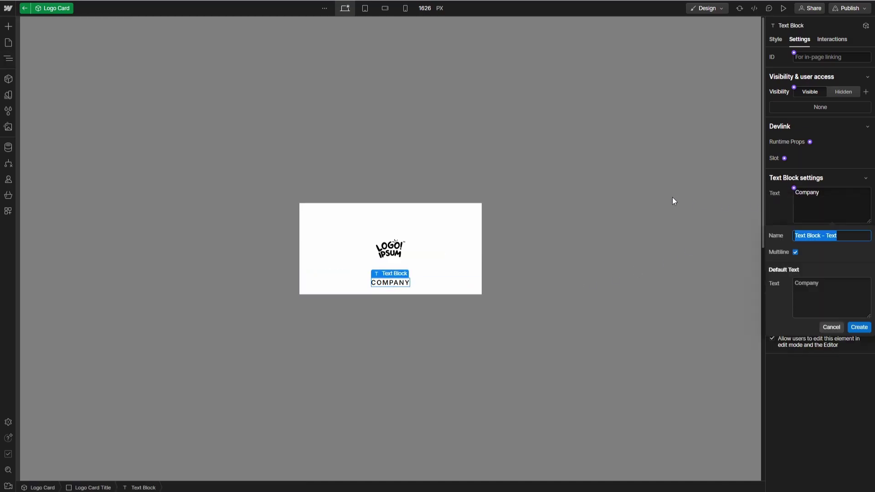
pyautogui.write('Company')
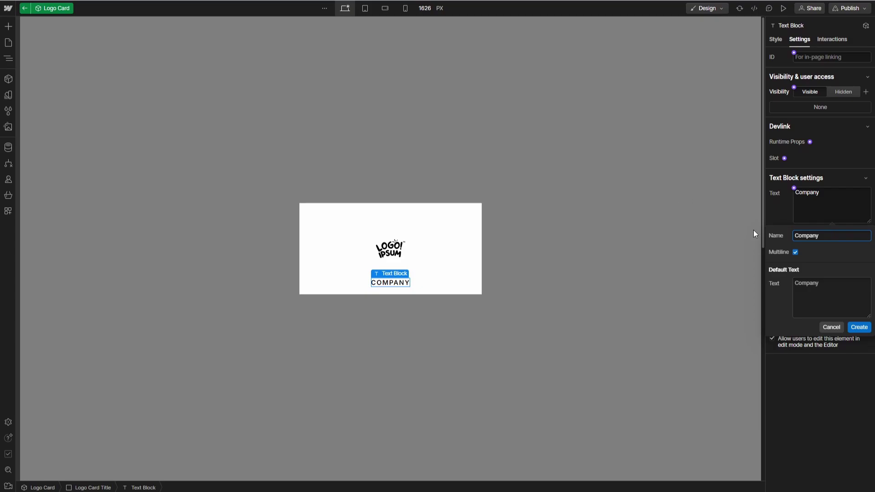
pyautogui.click(795, 252)
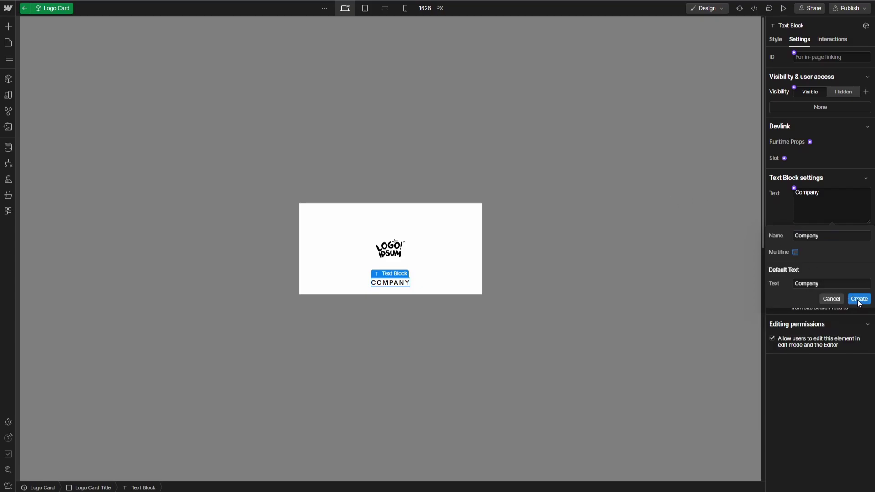
pyautogui.click(859, 300)
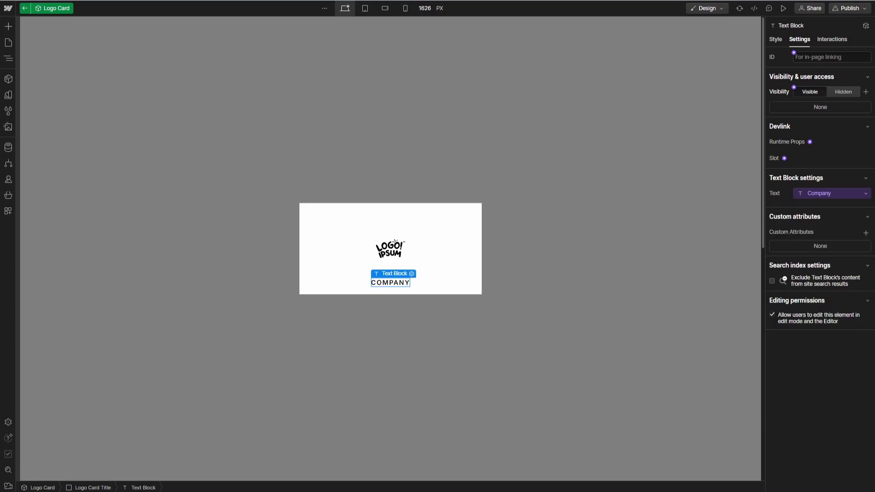
pyautogui.click(595, 288)
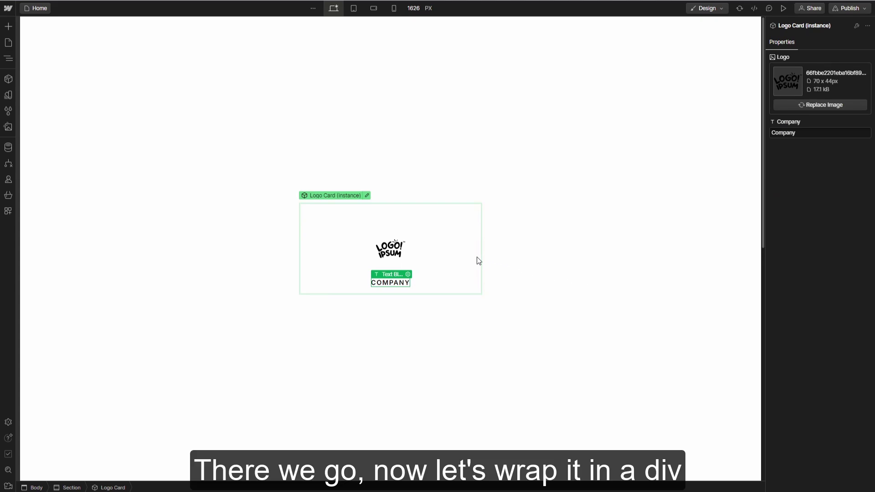
# Step: Wrap the Logo Card instance in a div block and give the wrapper the new class Logo Grid
pyautogui.rightClick(329, 198)
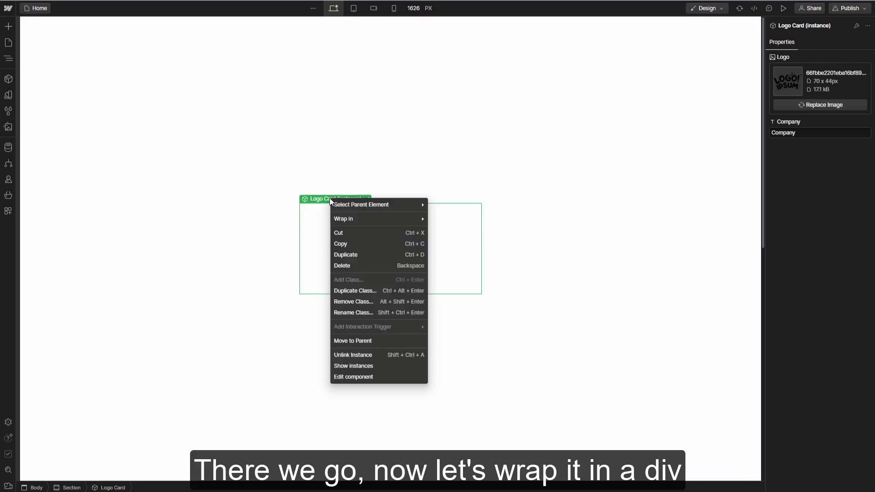
pyautogui.moveTo(351, 217)
pyautogui.click(447, 218)
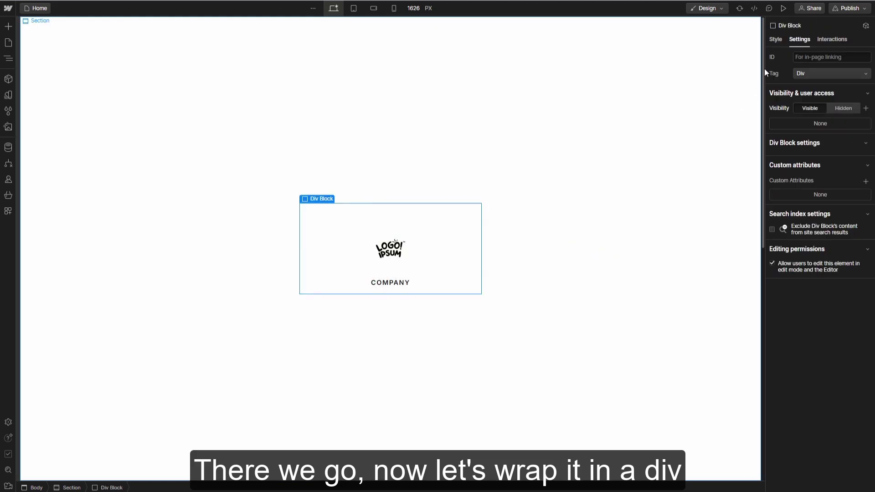
pyautogui.click(776, 39)
pyautogui.click(808, 67)
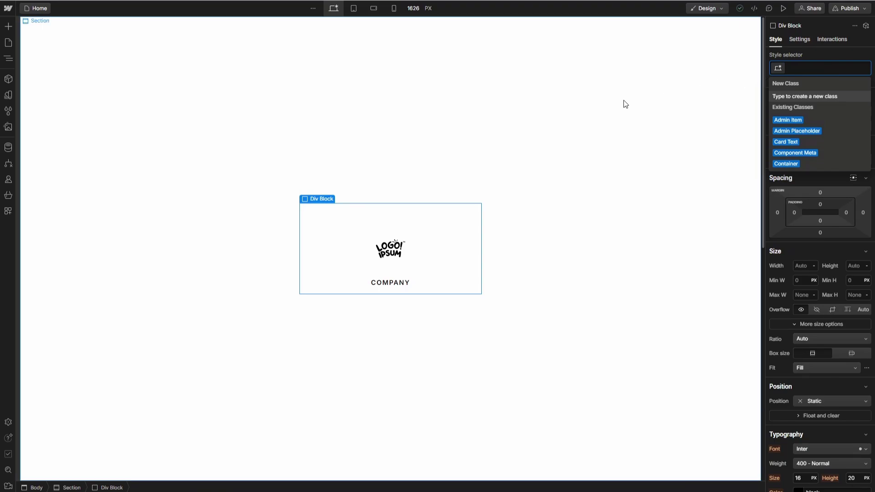
pyautogui.write('Log')
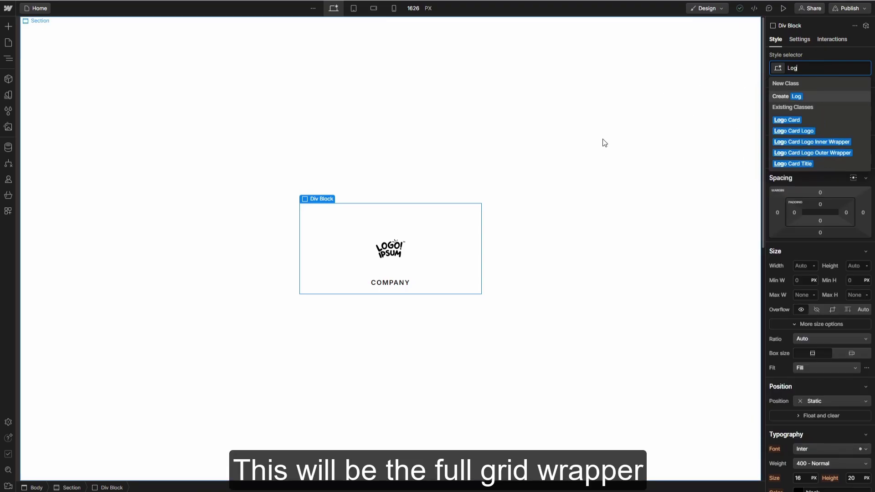
pyautogui.write('o Grid')
pyautogui.press('Return')
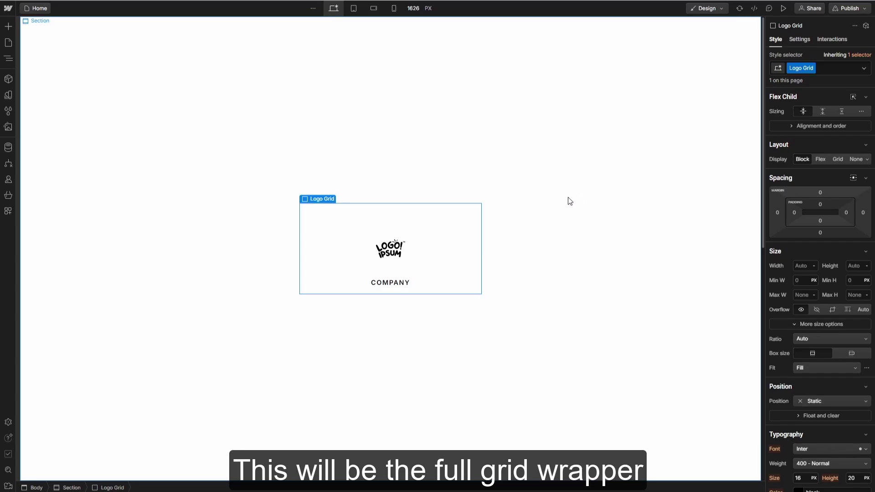
# Step: Wrap the Logo Card instance inside the Logo Grid in another div block with the new class Logo Grid Row
pyautogui.click(453, 226)
pyautogui.rightClick(440, 228)
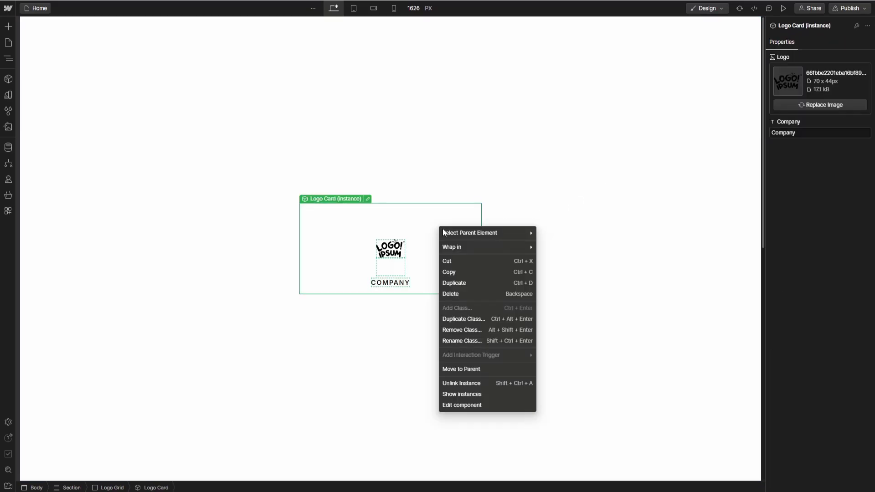
pyautogui.moveTo(463, 246)
pyautogui.click(551, 246)
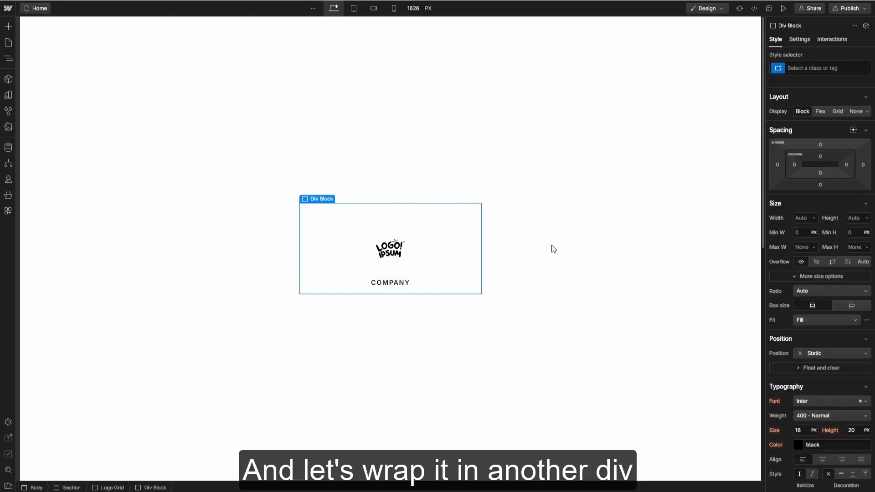
pyautogui.click(802, 68)
pyautogui.write('L')
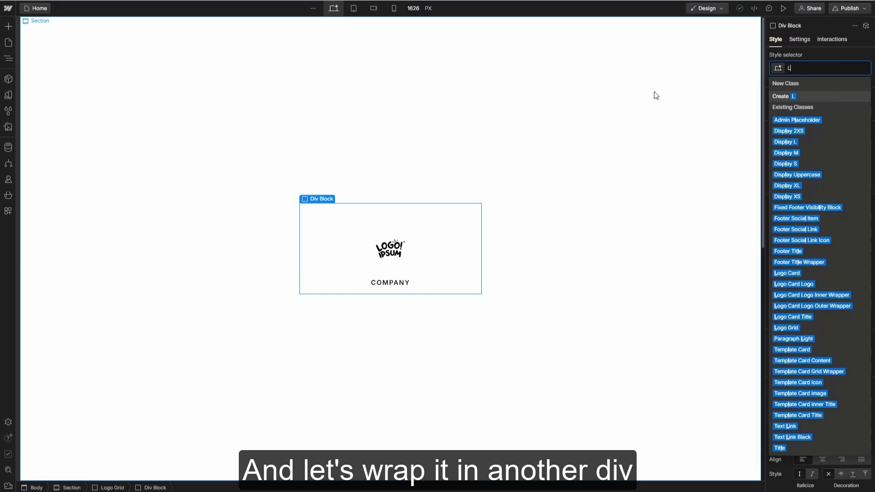
pyautogui.write('ogo Grid Row')
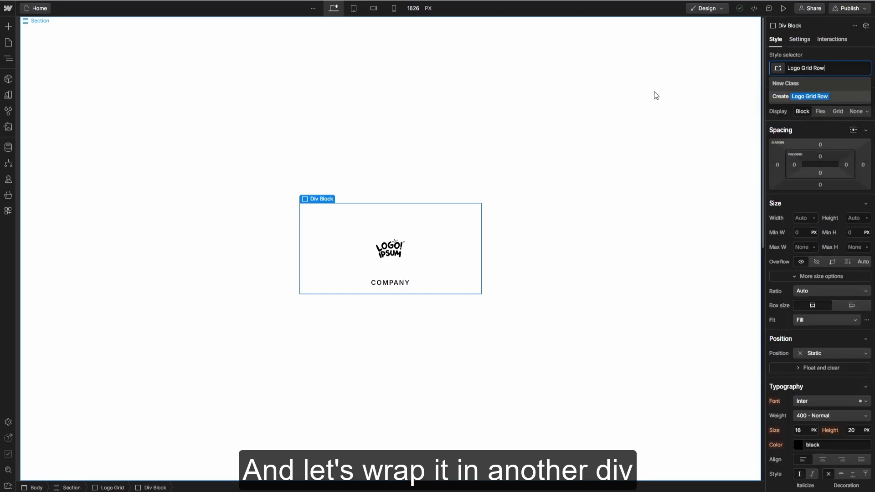
pyautogui.press('Return')
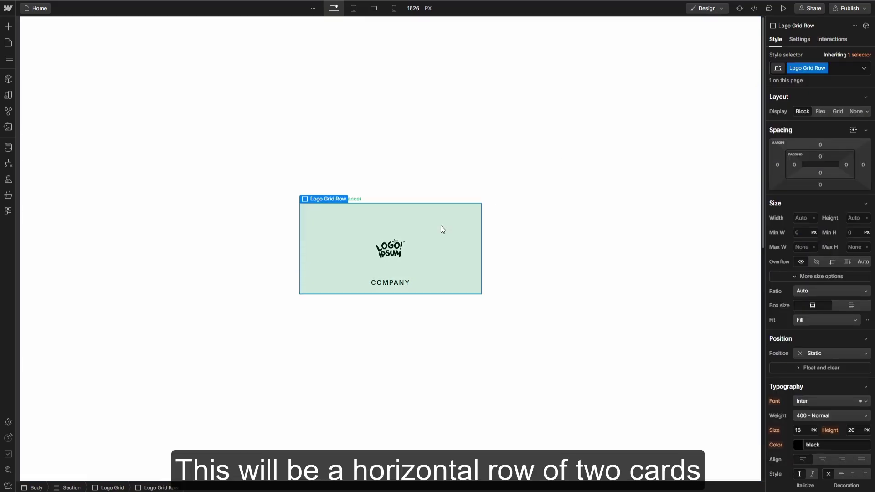
# Step: Duplicate the Logo Card instance inside the Logo Grid Row and set the row's display to Flex
pyautogui.click(441, 225)
pyautogui.hotkey('ctrl', 'd')
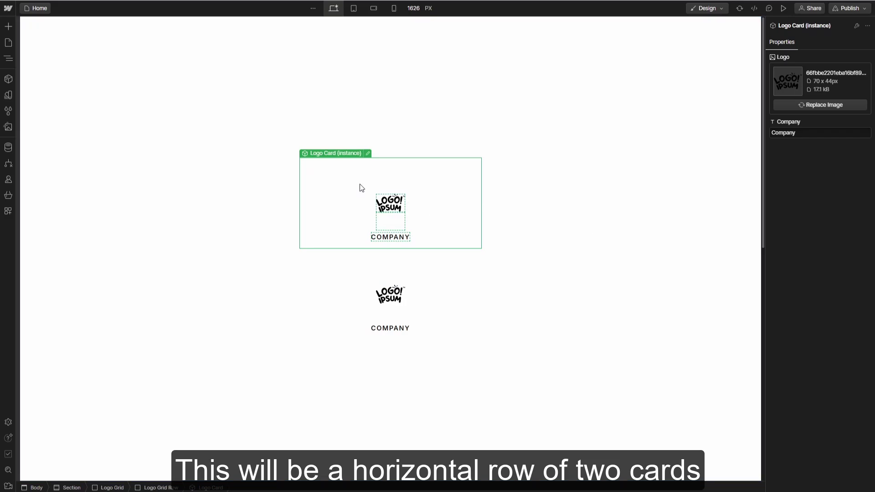
pyautogui.click(321, 145)
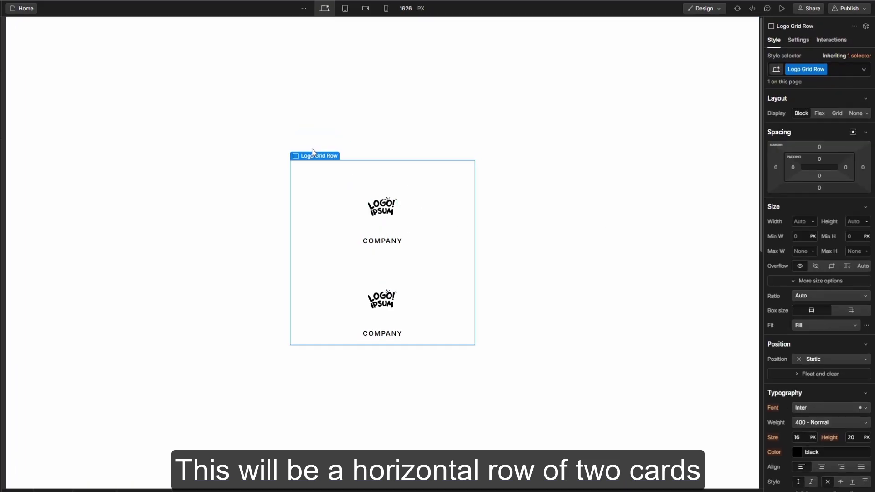
pyautogui.click(816, 112)
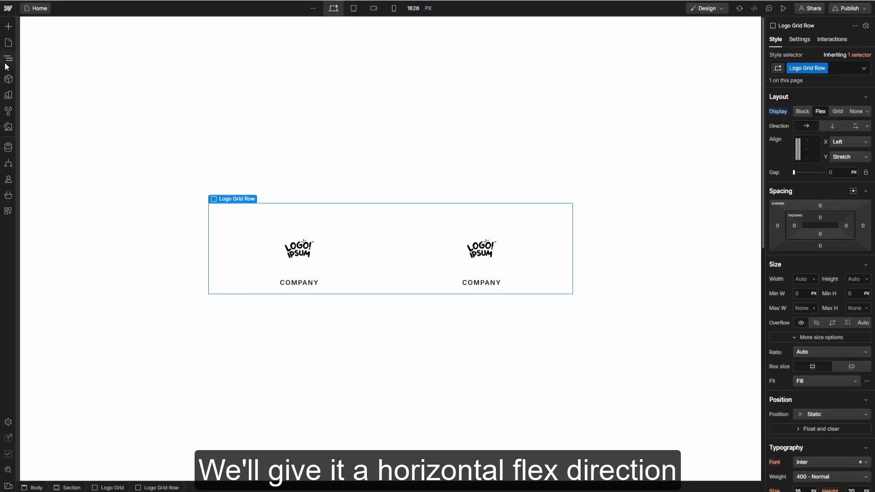
# Step: Duplicate the Logo Grid Row with its two Logo Cards inside the Logo Grid
pyautogui.click(6, 62)
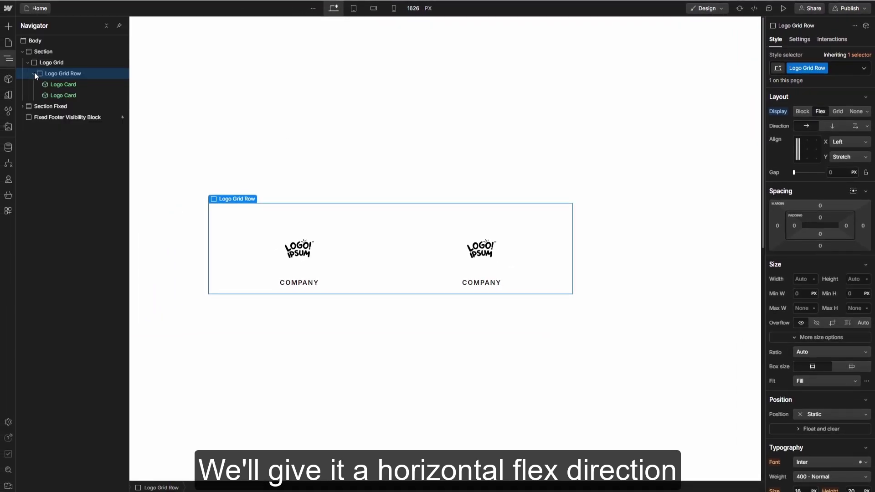
pyautogui.click(34, 74)
pyautogui.hotkey('ctrl', 'd')
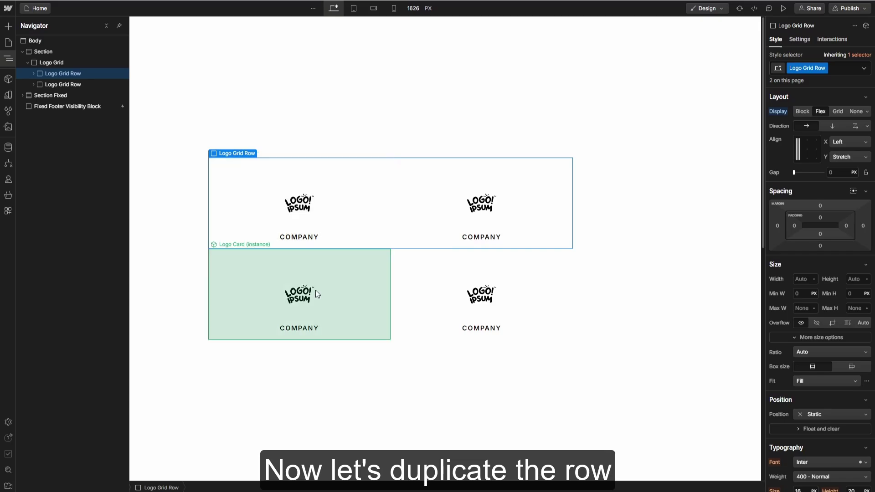
pyautogui.click(414, 294)
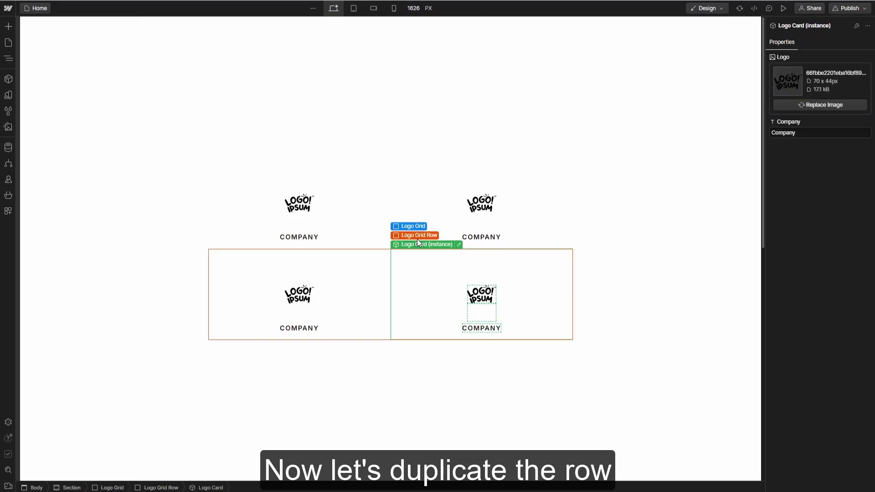
pyautogui.click(417, 237)
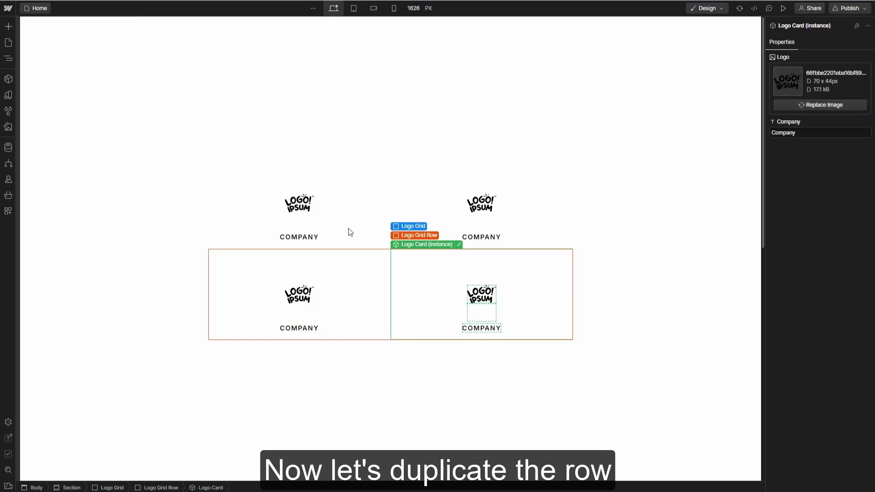
# Step: Give the Logo Grid a solid 1 px border on all sides using the Border color variable
pyautogui.click(10, 59)
pyautogui.click(66, 74)
pyautogui.click(67, 84)
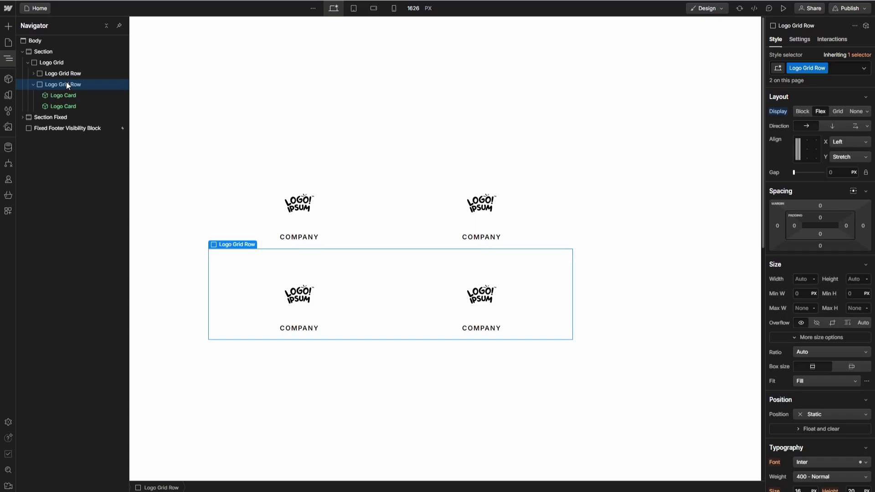
pyautogui.click(57, 62)
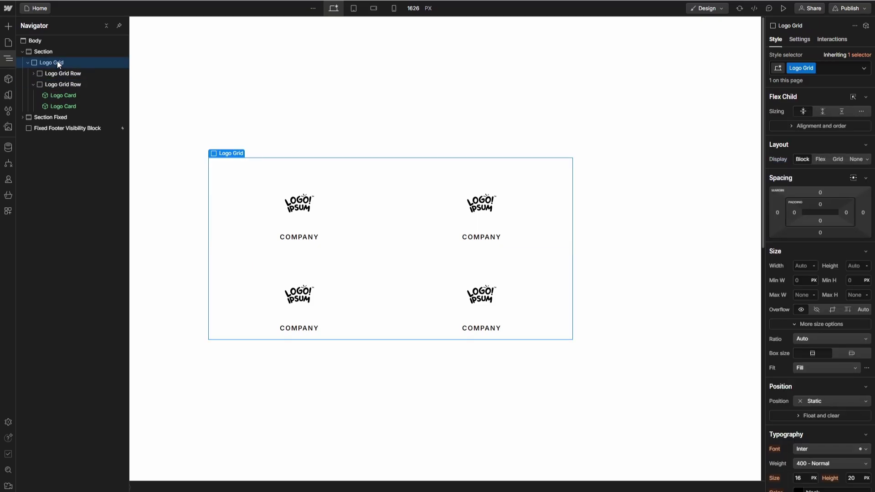
pyautogui.scroll(-5, 841, 344)
pyautogui.scroll(-8, 839, 344)
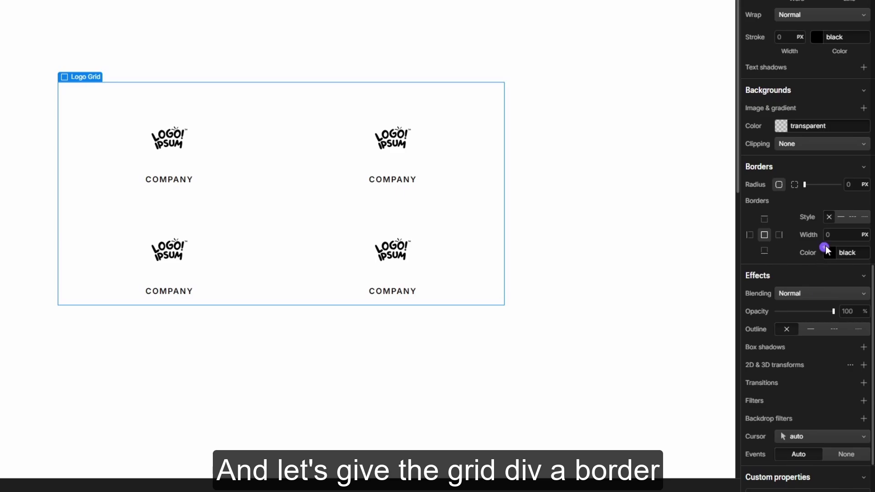
pyautogui.click(826, 249)
pyautogui.click(800, 336)
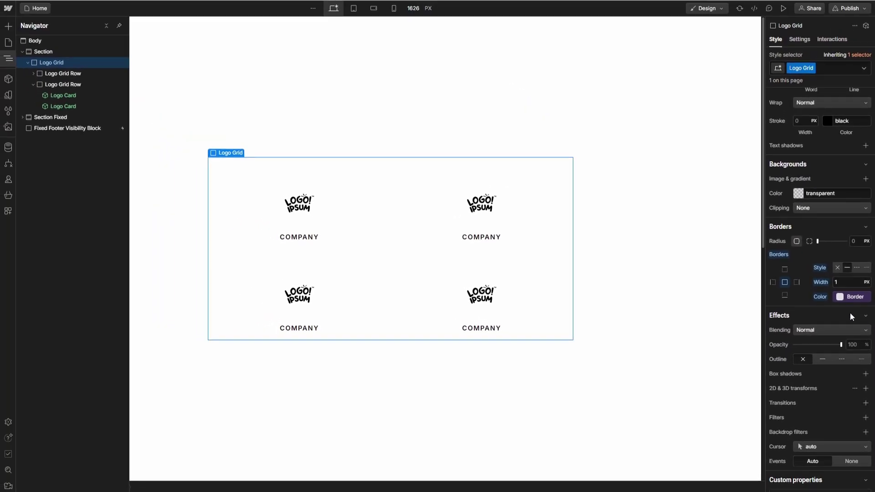
# Step: Add a div block inside the first Logo Grid Row and give it the new class Logo Grid Row Line
pyautogui.click(31, 76)
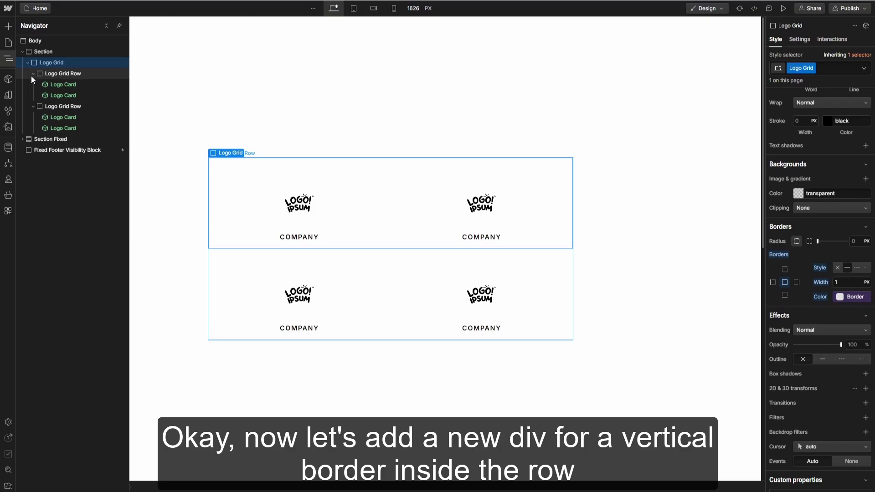
pyautogui.click(51, 74)
pyautogui.hotkey('ctrl', 'e')
pyautogui.write('d')
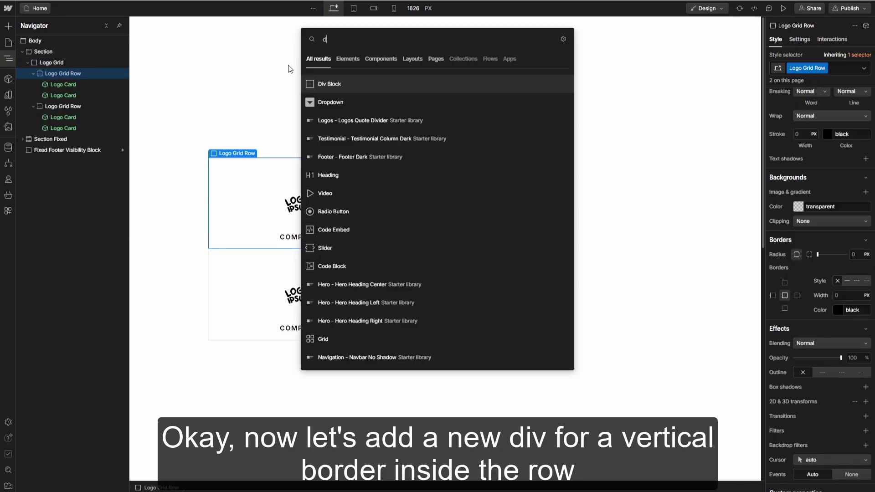
pyautogui.write('iv')
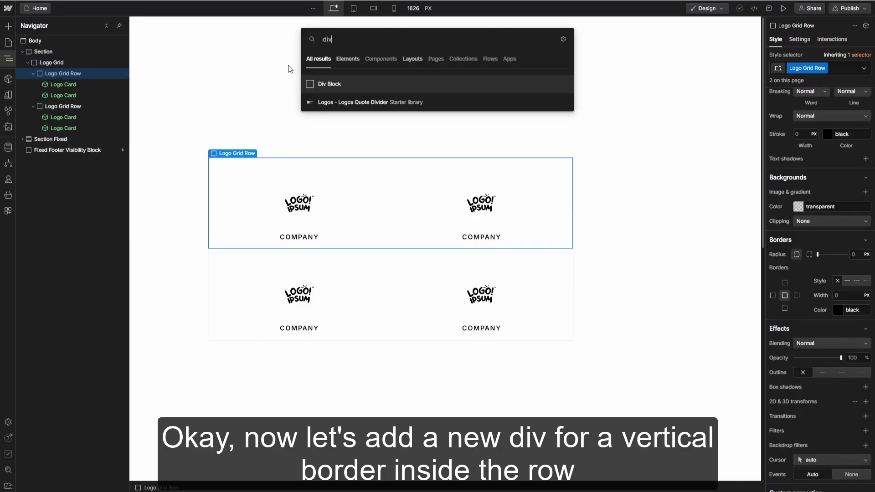
pyautogui.press('Return')
pyautogui.hotkey('ctrl', 'Return')
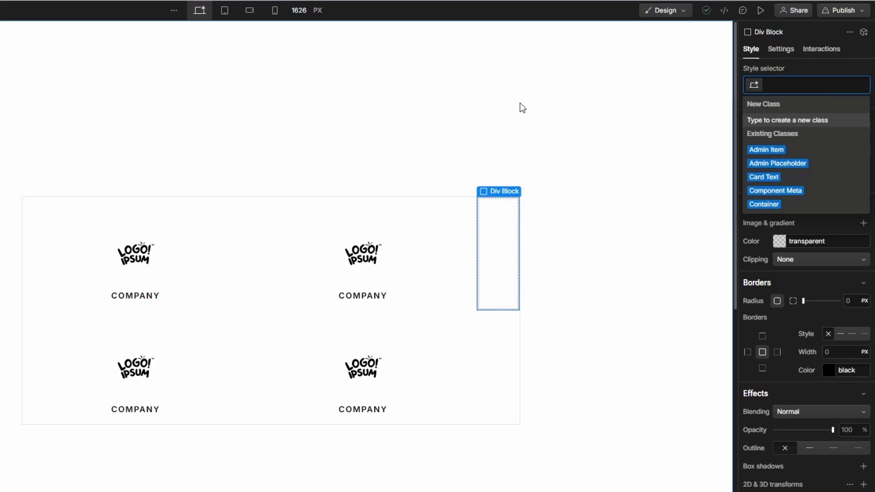
pyautogui.write('Logo Grid')
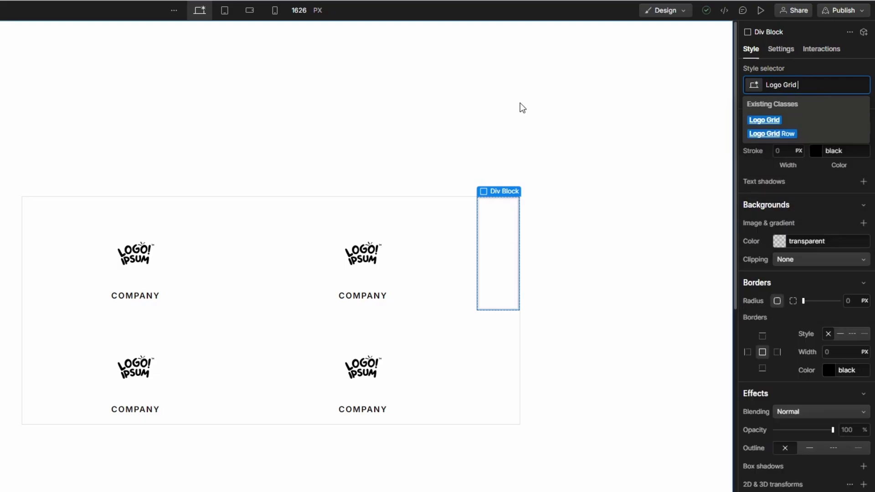
pyautogui.write(' Row Line')
pyautogui.press('Return')
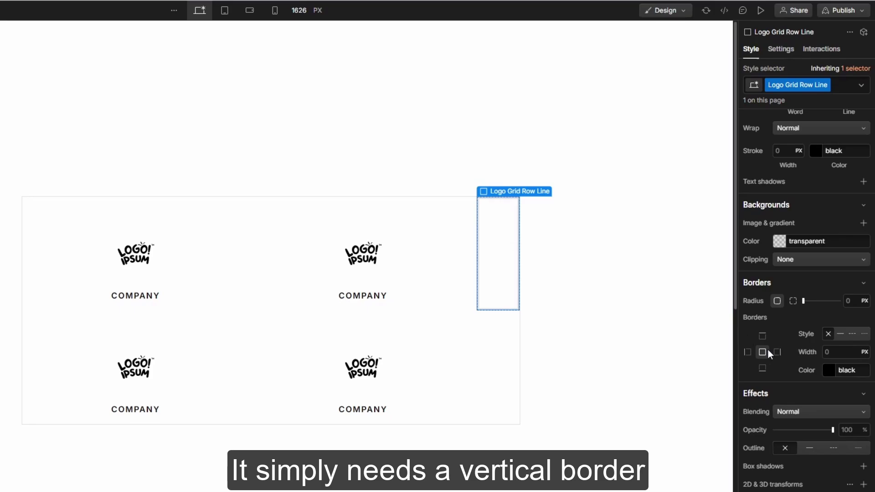
# Step: Give the Logo Grid Row Line a solid 1 px right border in the Border variable color and place it between the row's two cards
pyautogui.click(822, 366)
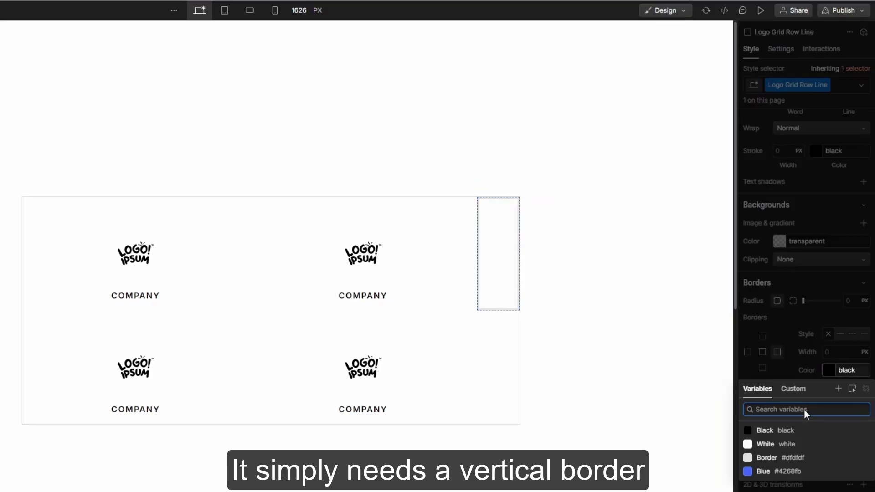
pyautogui.click(794, 458)
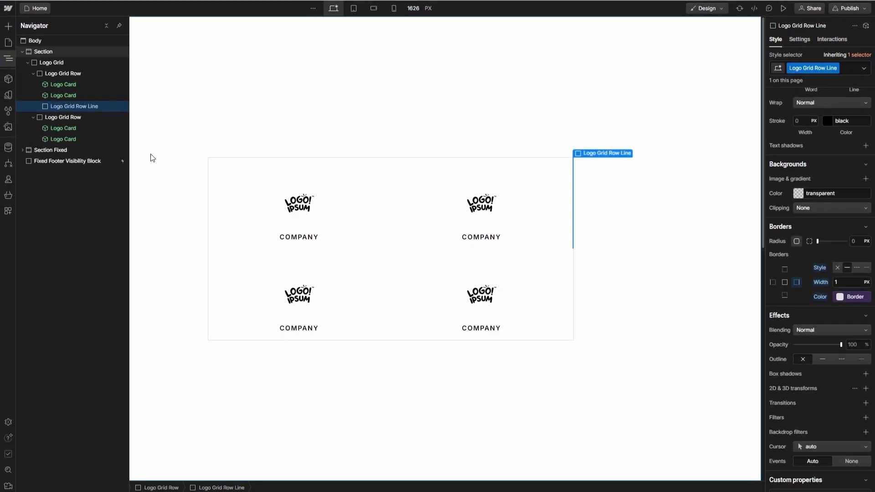
pyautogui.moveTo(76, 103); pyautogui.dragTo(76, 96)
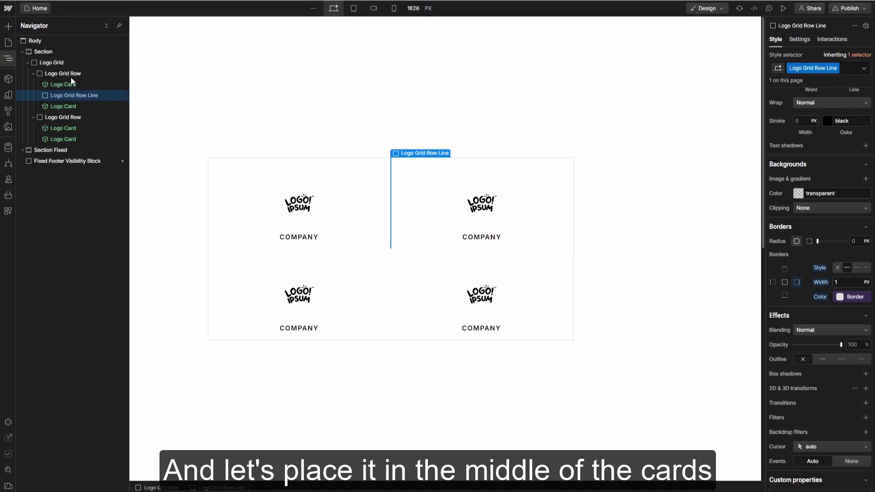
# Step: Add a div block directly inside the Logo Grid and give it the new class Logo Grid Line
pyautogui.click(69, 63)
pyautogui.press('super+k')
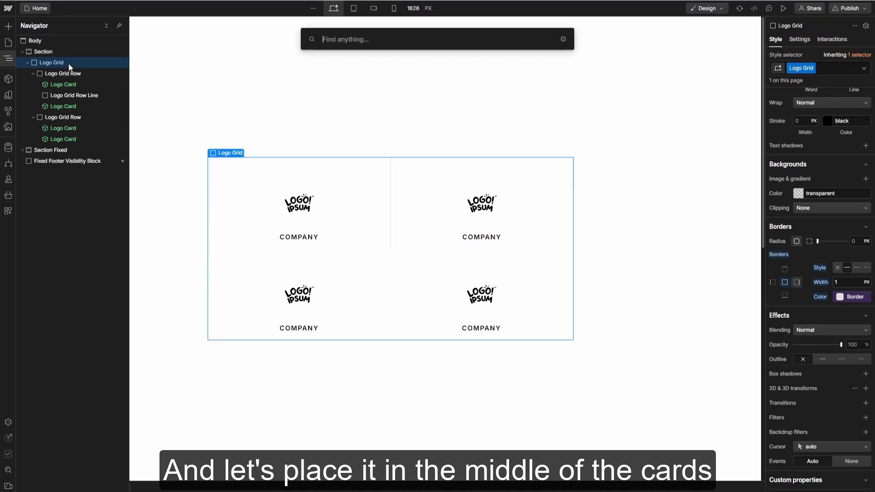
pyautogui.write('d')
pyautogui.click(327, 82)
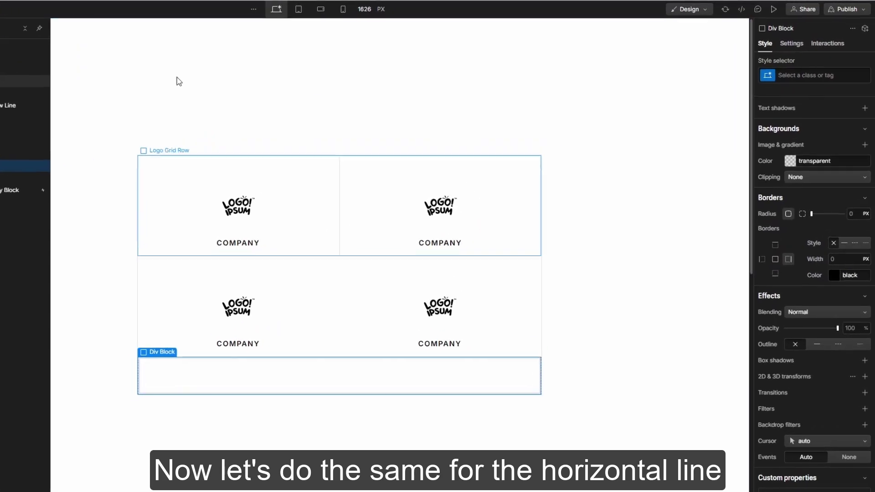
pyautogui.press('super+Return')
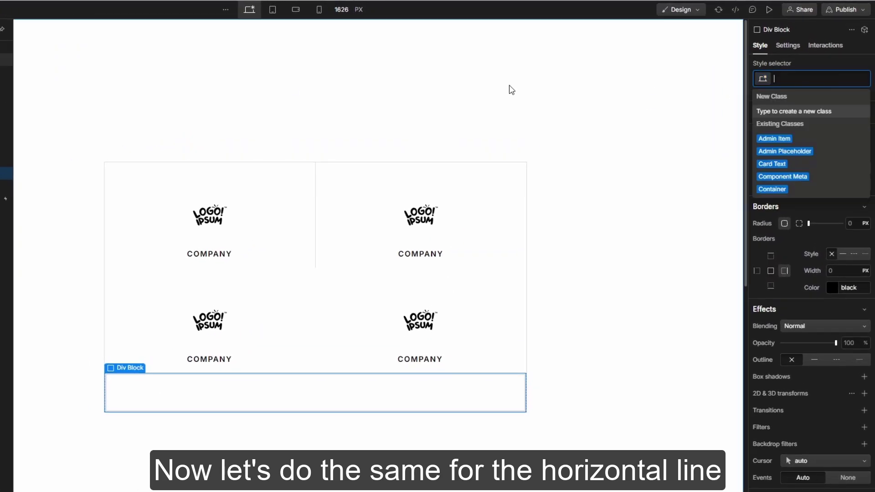
pyautogui.write('Logo Grid Line')
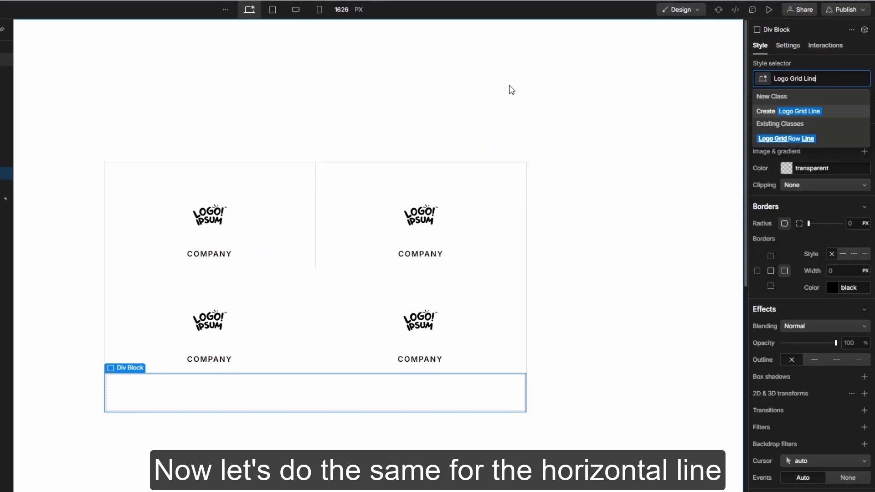
pyautogui.press('Return')
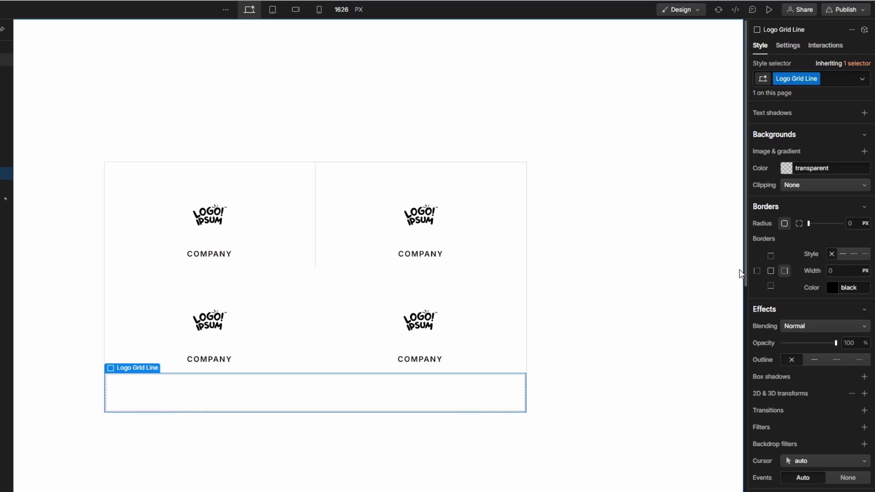
# Step: Give the Logo Grid Line a solid 1 px bottom border in the Border variable color and place it between the two rows
pyautogui.click(830, 286)
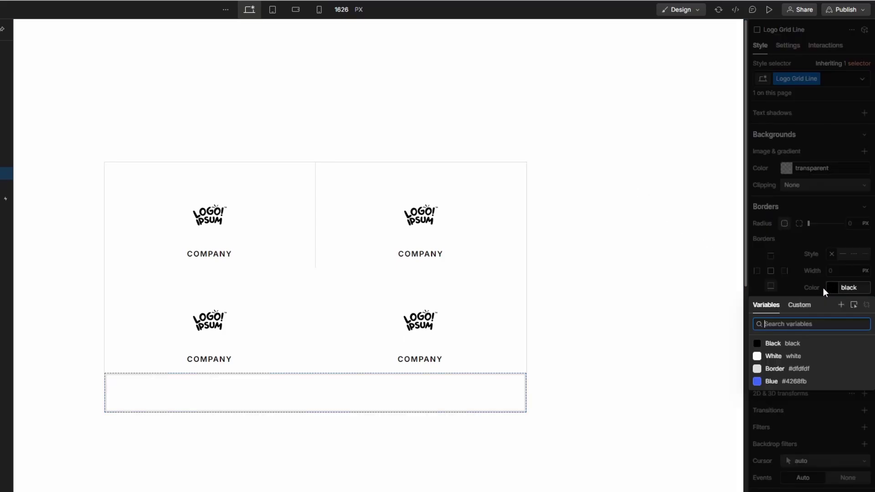
pyautogui.click(802, 367)
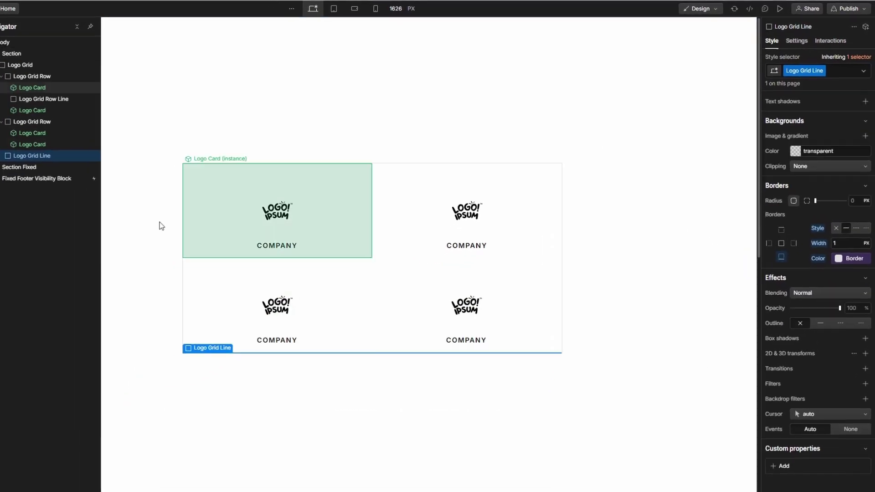
pyautogui.moveTo(84, 152); pyautogui.dragTo(77, 116)
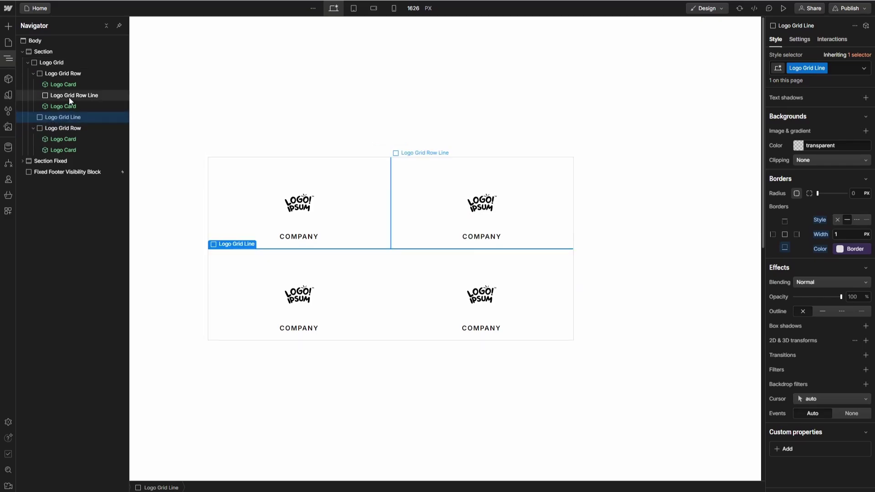
# Step: Copy the Logo Grid Row Line between the two cards of the second Logo Grid Row and preview the page
pyautogui.click(69, 97)
pyautogui.moveTo(69, 97); pyautogui.dragTo(77, 144)
pyautogui.click(314, 65)
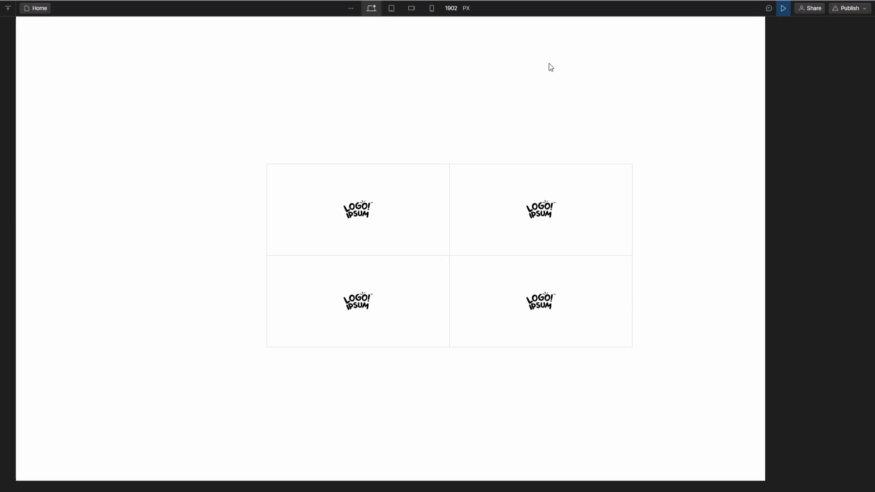
# Step: Set the company text of the first card in the upper row to Lighthouse
pyautogui.click(348, 168)
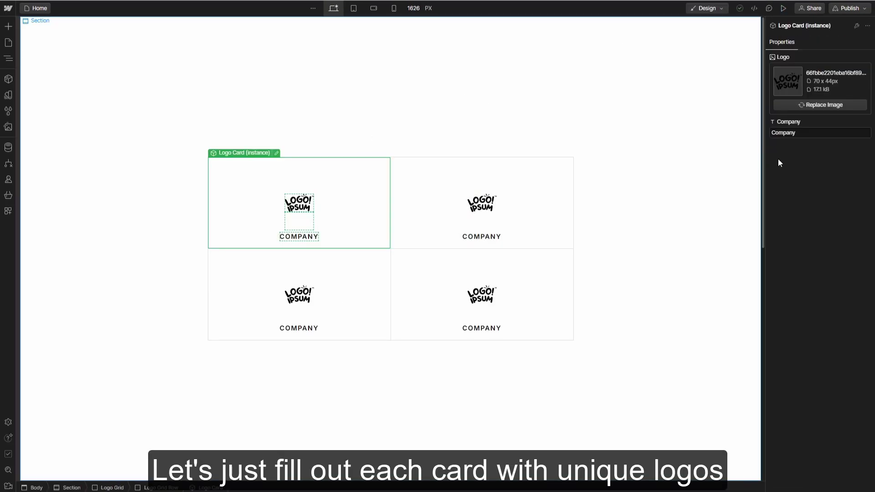
pyautogui.doubleClick(810, 133)
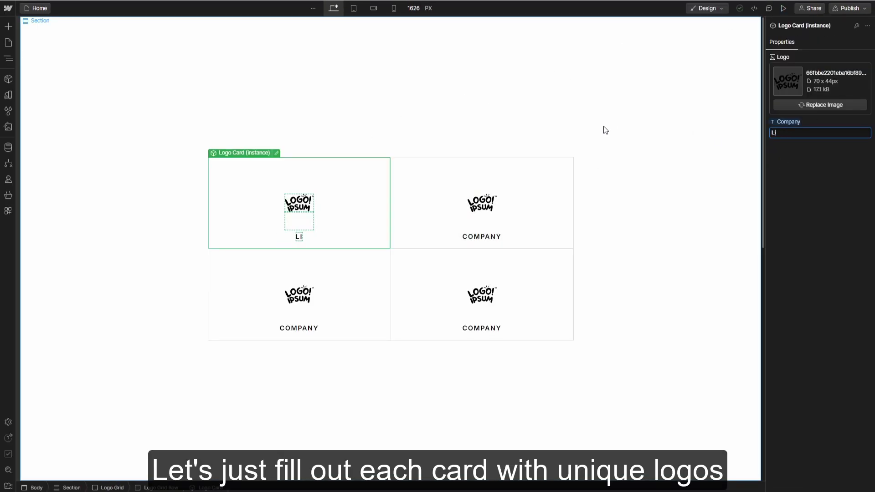
# Step: Replace the logo of the upper row's second card with the block-letter OC-like SVG and set its company text to OC & CO
pyautogui.click(562, 182)
pyautogui.click(821, 105)
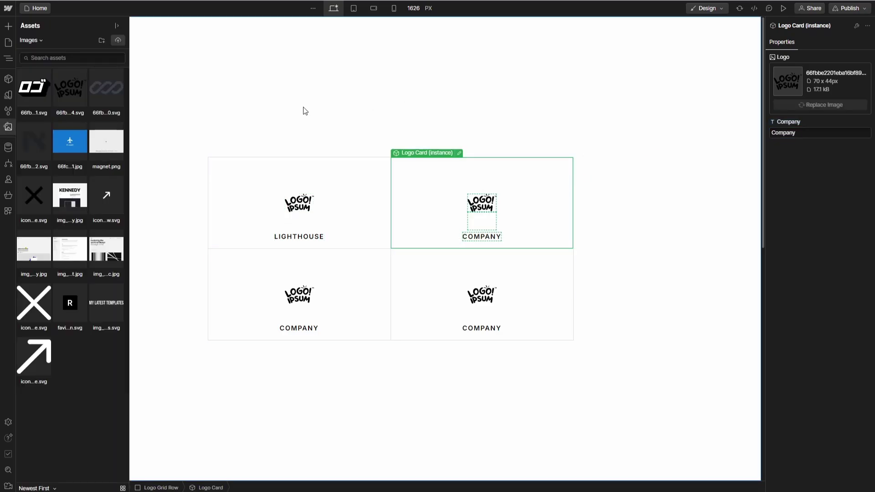
pyautogui.click(34, 87)
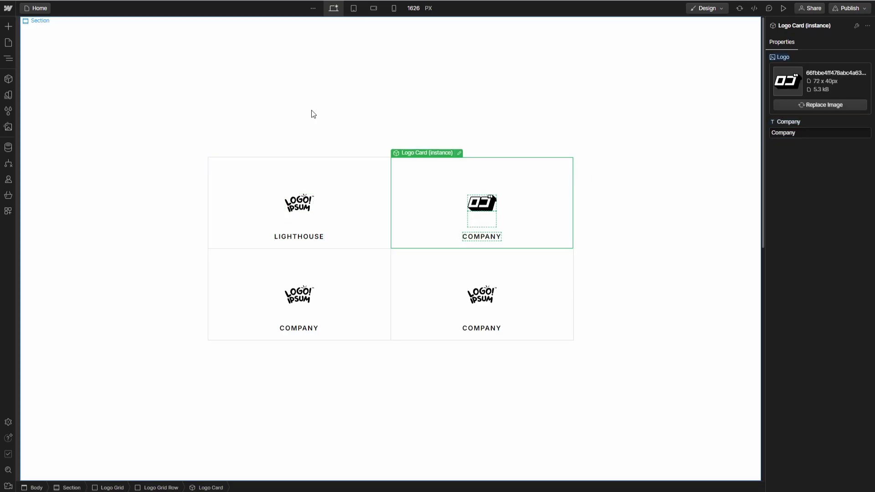
pyautogui.doubleClick(802, 133)
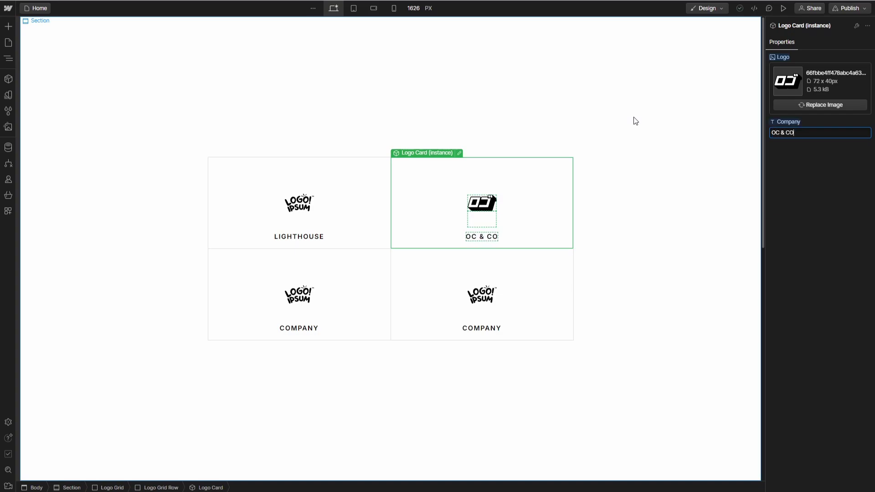
# Step: Replace the logo of the lower row's first card with the N-shaped SVG and set its company text to Night Watch
pyautogui.click(347, 261)
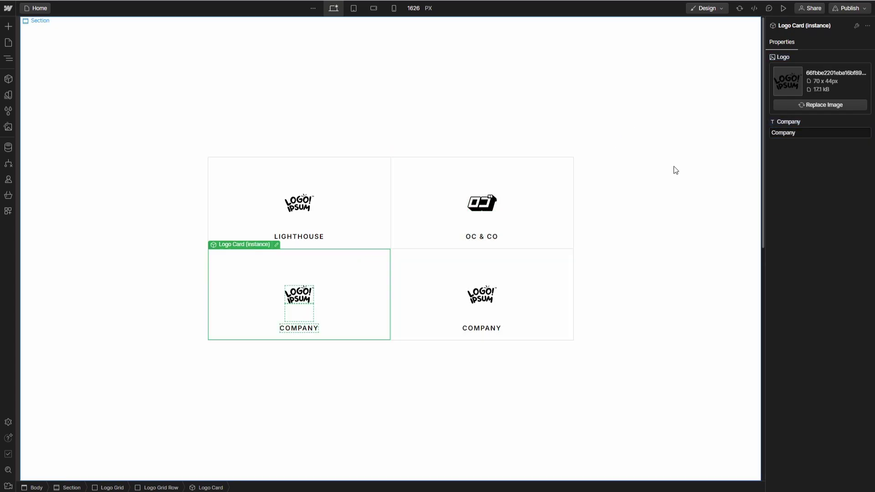
pyautogui.click(810, 105)
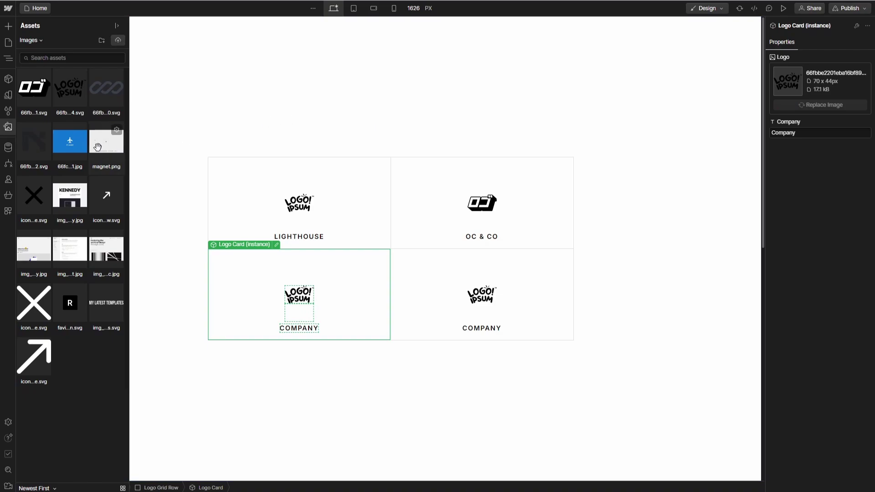
pyautogui.click(34, 141)
pyautogui.press('Tab')
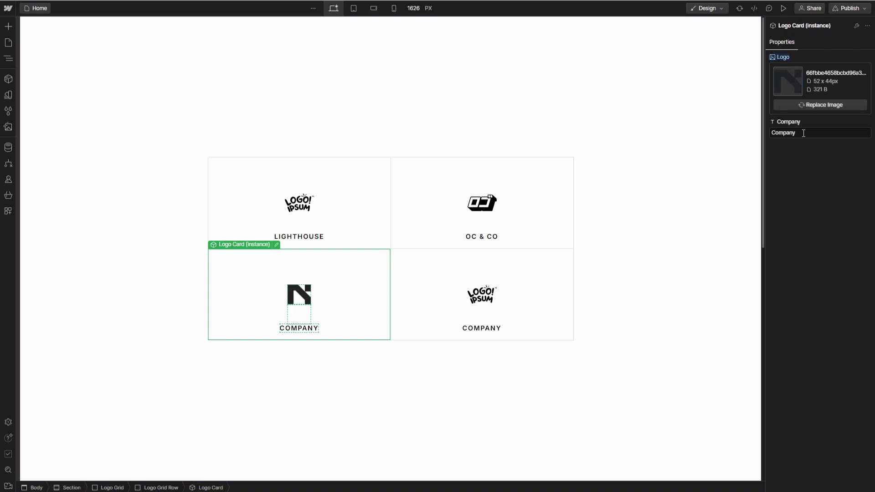
pyautogui.hotkey('ctrl', 'a')
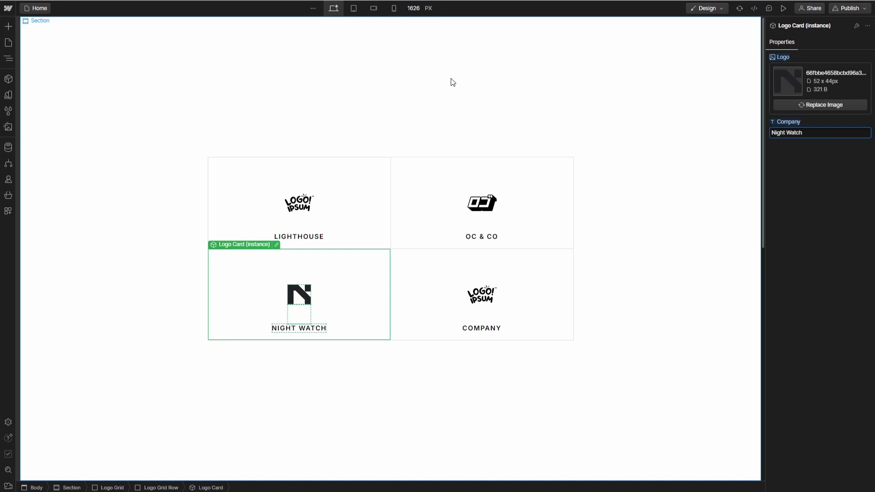
# Step: Replace the logo of the lower row's second card with the interlinked-loops SVG
pyautogui.click(545, 275)
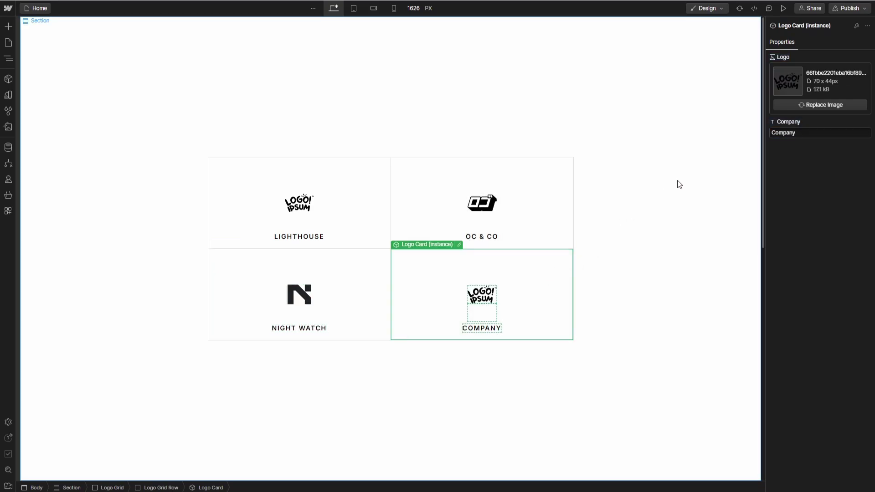
pyautogui.click(811, 105)
pyautogui.click(107, 88)
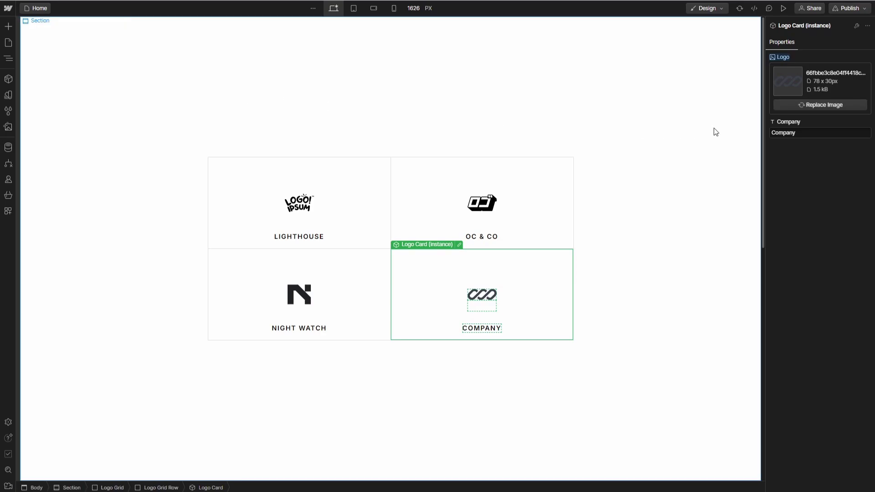
# Step: Edit the company text of the lower row's second card and preview the page
pyautogui.click(783, 133)
pyautogui.click(637, 110)
pyautogui.click(783, 8)
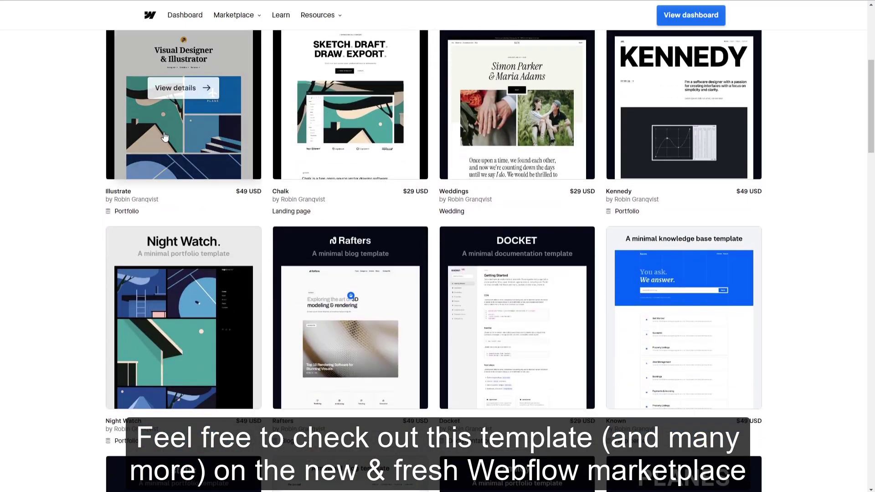
# Step: Look through the designer's full list of website templates on the Webflow marketplace
pyautogui.scroll(-1, 284, 290)
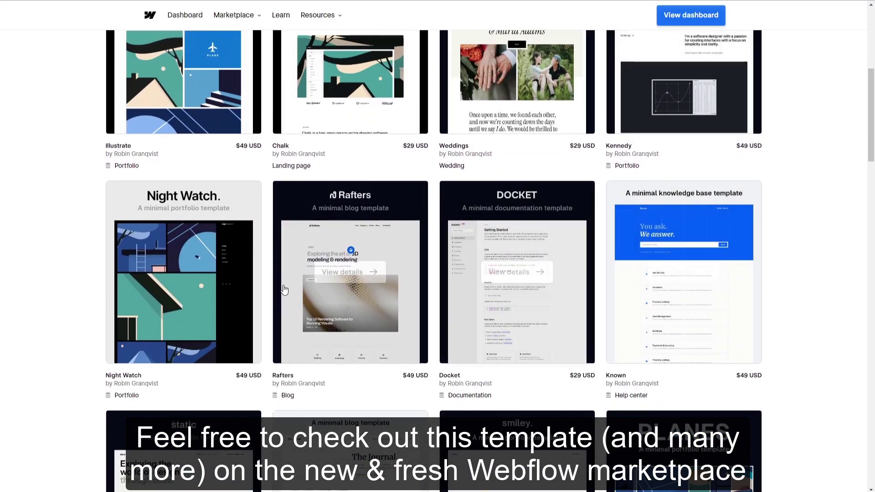
pyautogui.scroll(-4, 284, 289)
pyautogui.scroll(-8, 529, 362)
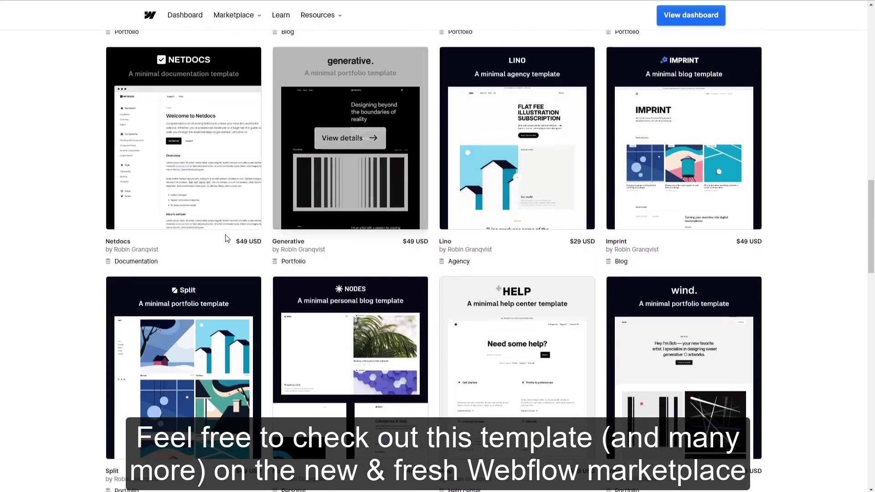
pyautogui.scroll(-20, 64, 228)
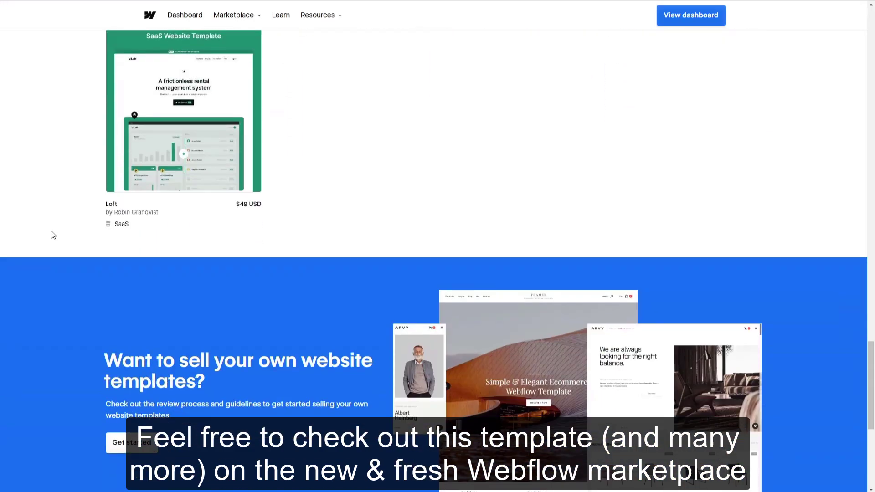
pyautogui.scroll(15, 53, 235)
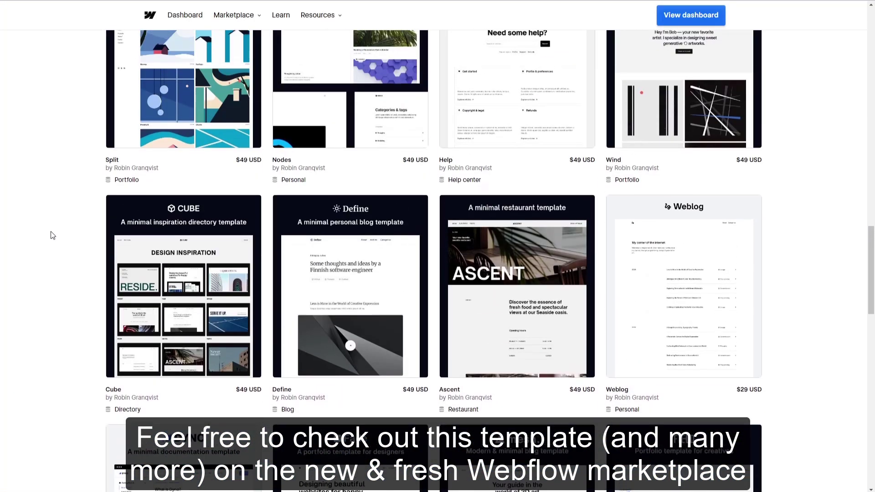
pyautogui.scroll(20, 53, 236)
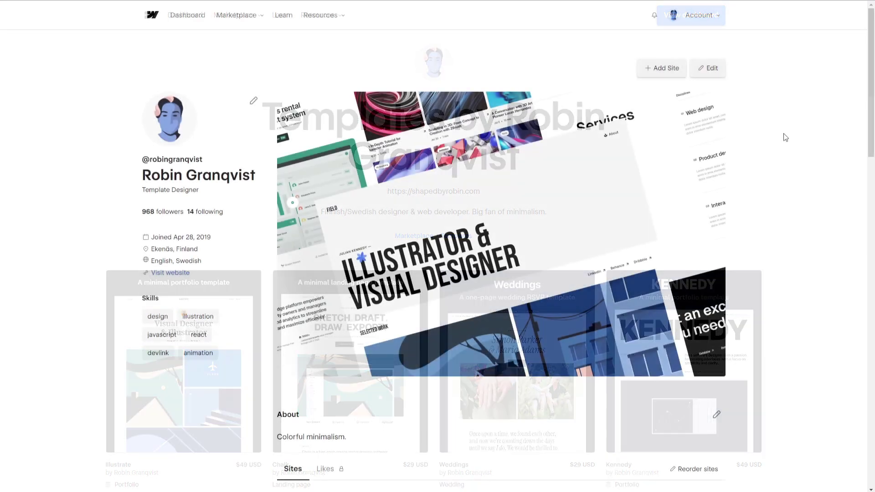
# Step: Browse the cloneable sites listed on the designer's Webflow profile, down to the end of the list and back
pyautogui.scroll(-4, 786, 136)
pyautogui.scroll(-3, 785, 137)
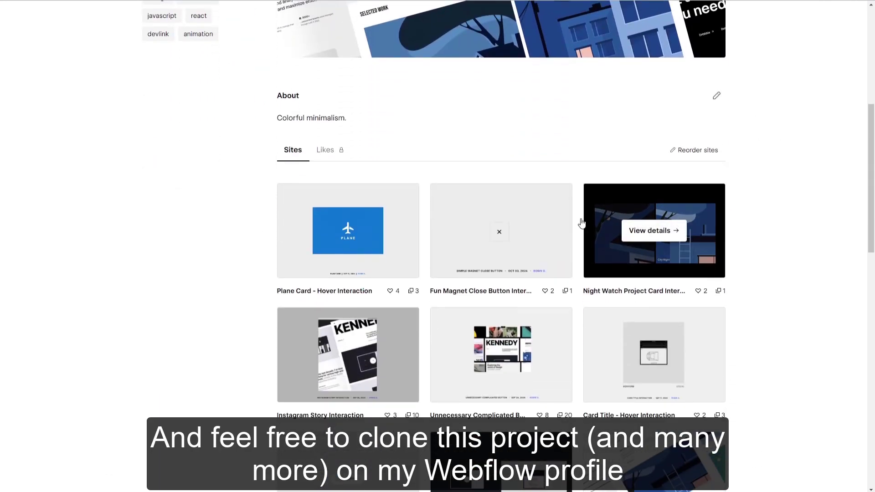
pyautogui.scroll(-3, 390, 242)
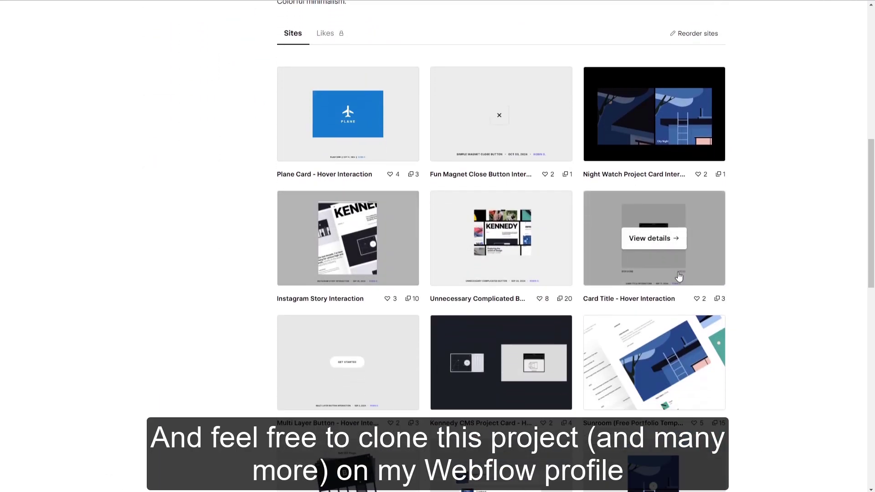
pyautogui.scroll(-3, 678, 277)
pyautogui.scroll(-3, 674, 344)
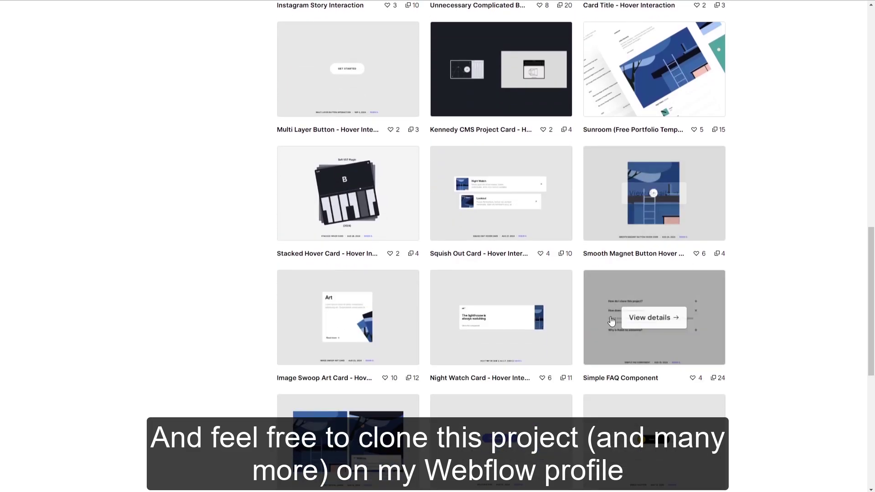
pyautogui.scroll(-8, 207, 319)
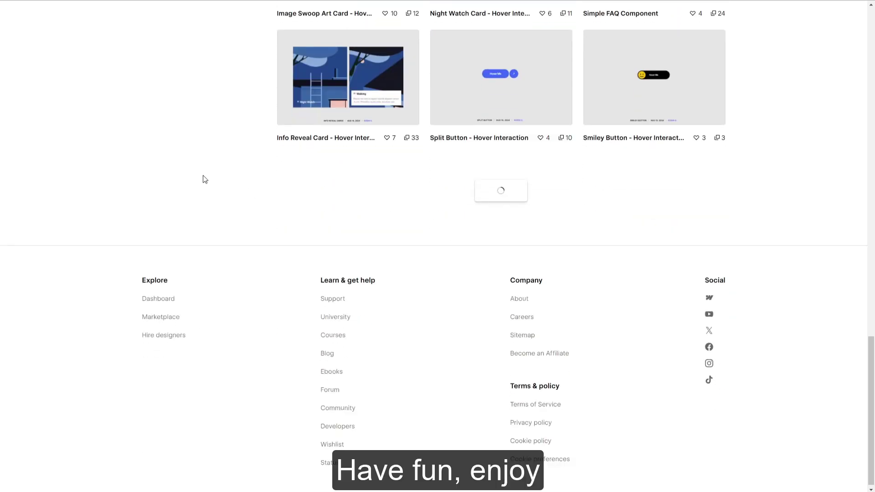
pyautogui.scroll(-10, 201, 177)
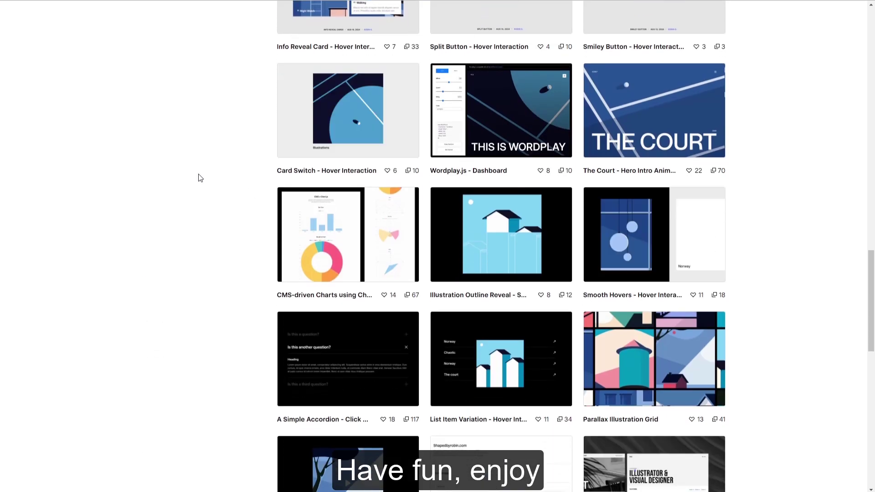
pyautogui.scroll(-7, 198, 178)
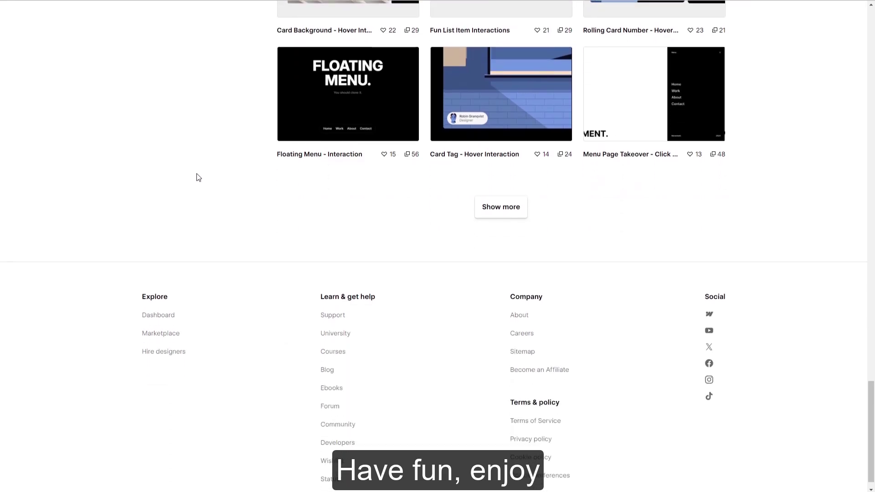
pyautogui.scroll(14, 196, 178)
pyautogui.scroll(15, 193, 178)
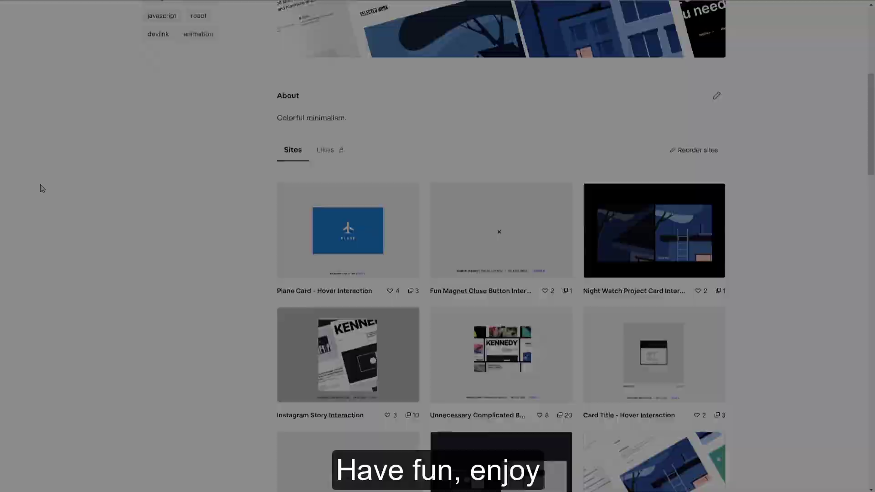